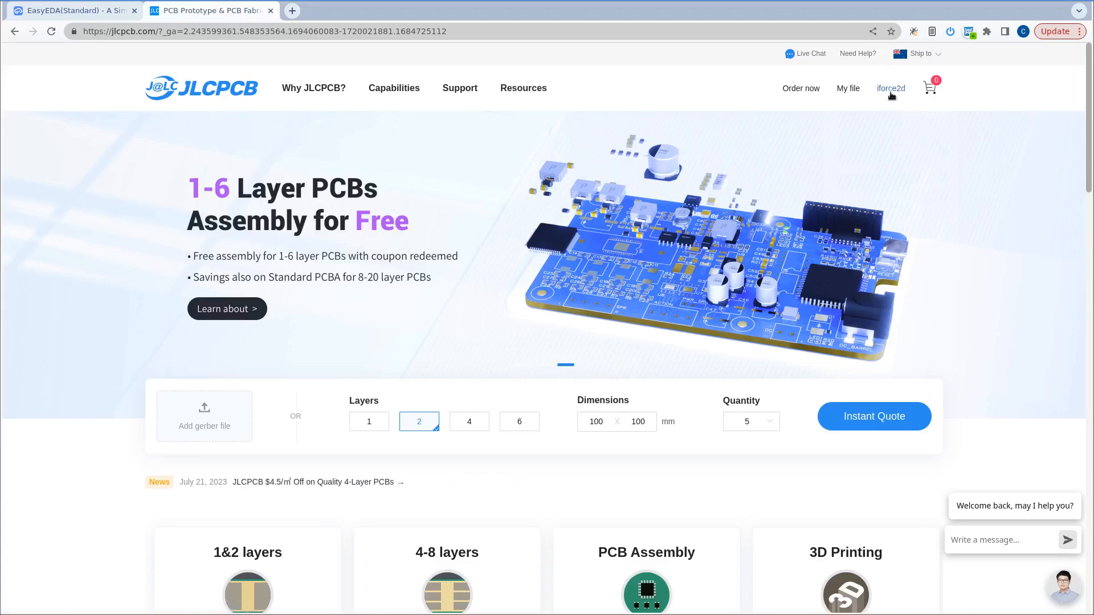
{"action": "mouse_move", "coordinate": [890, 94]}
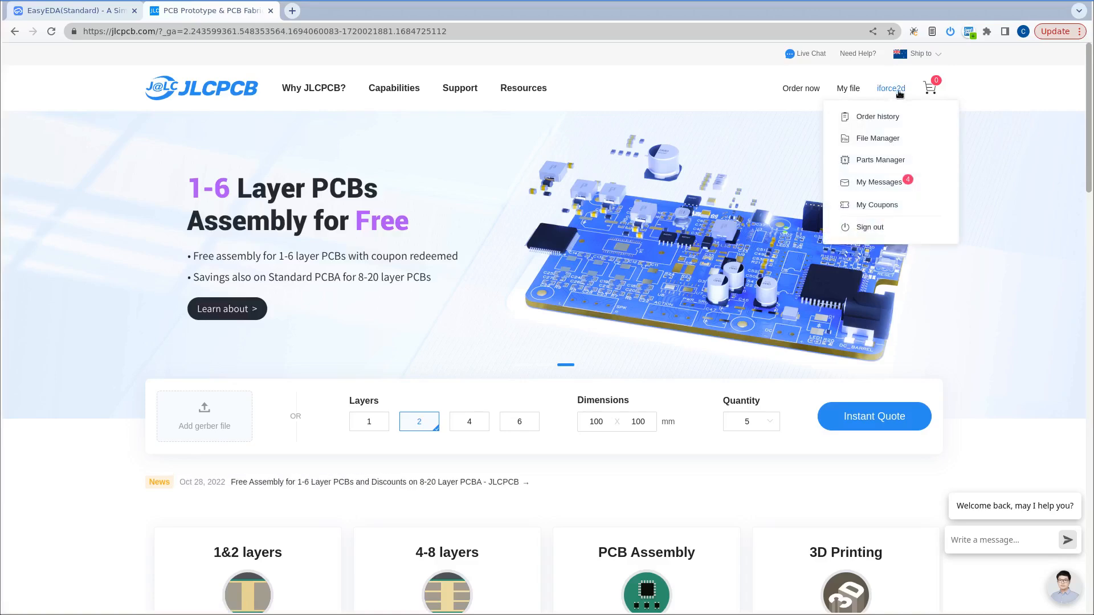
{"action": "scroll", "coordinate": [324, 240], "scroll_direction": "down", "scroll_amount": 5}
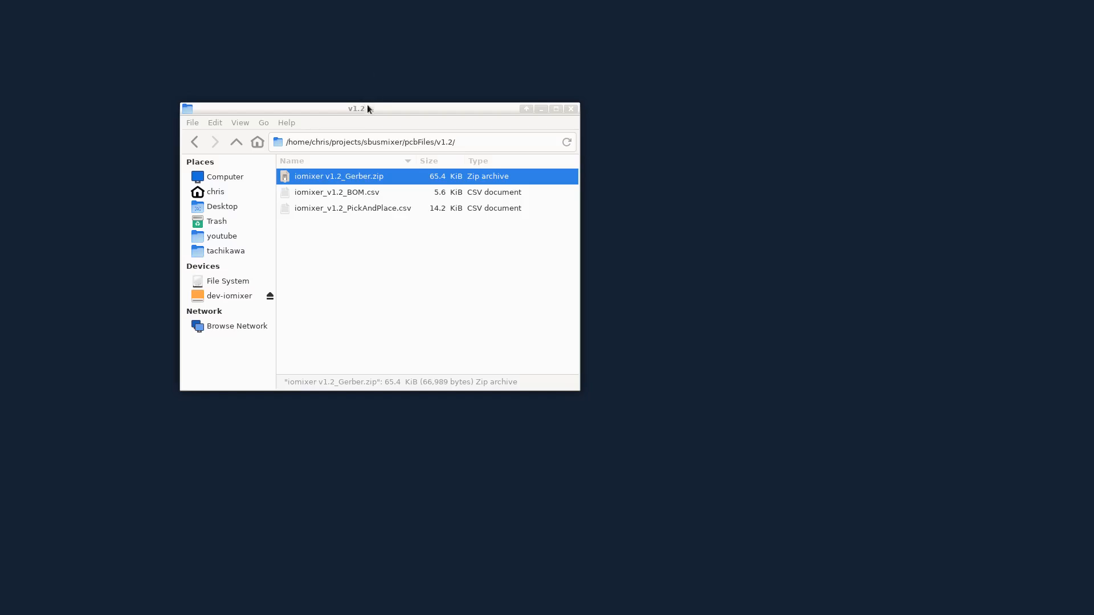
Review the BOM and PickAndPlace CSV files in the v1.2 folder and move the file manager window aside.
{"action": "left_click_drag", "start_coordinate": [367, 107], "coordinate": [313, 73]}
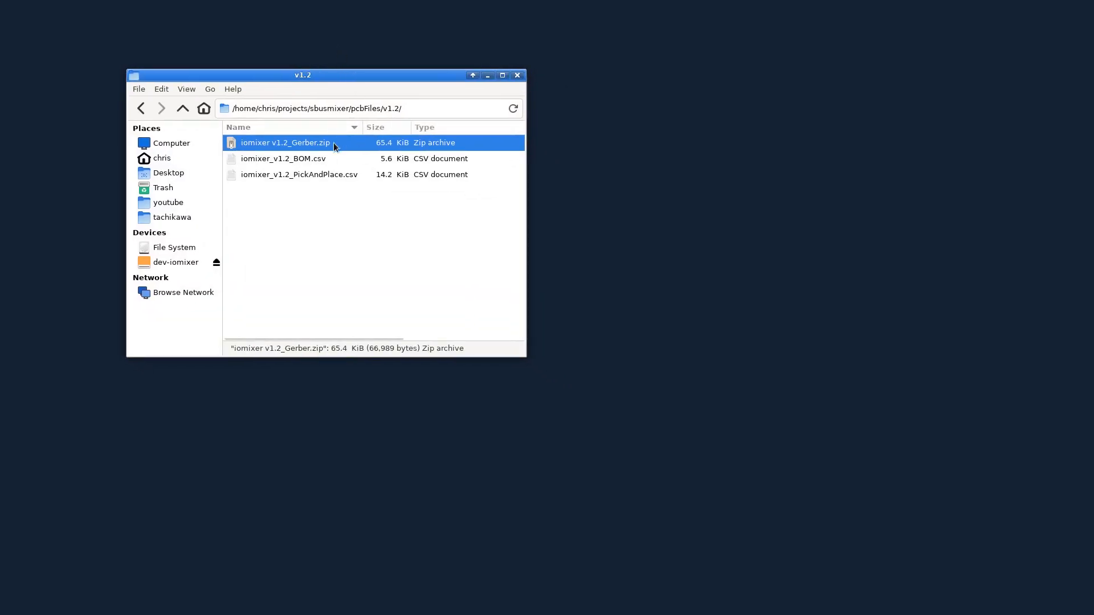
{"action": "left_click", "coordinate": [314, 160]}
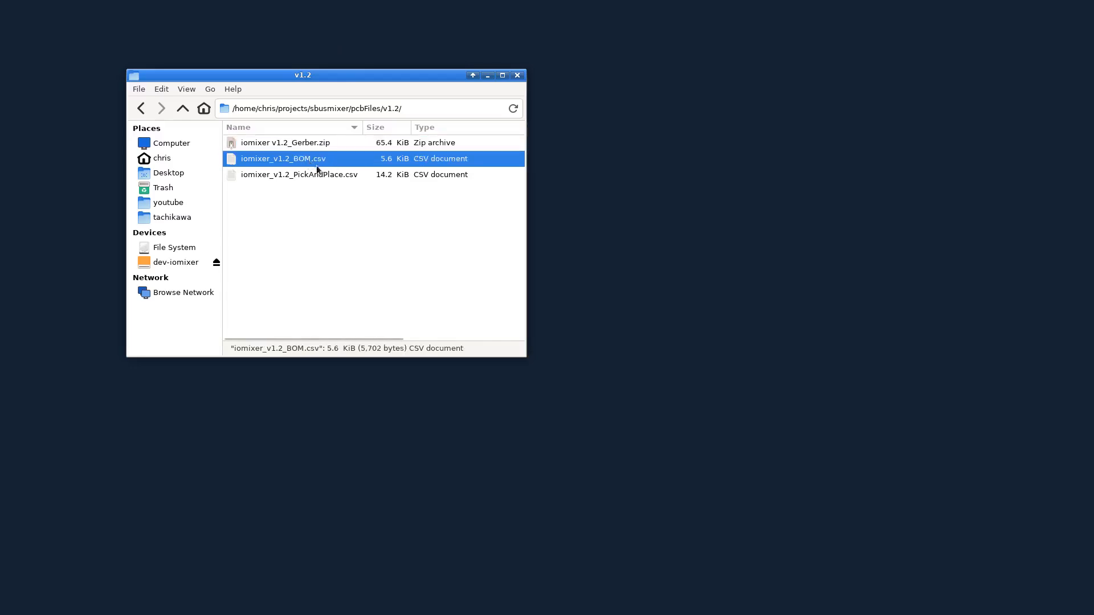
{"action": "left_click", "coordinate": [319, 175]}
{"action": "left_click", "coordinate": [309, 161]}
{"action": "left_click", "coordinate": [311, 175]}
{"action": "left_click", "coordinate": [279, 161]}
{"action": "left_click_drag", "start_coordinate": [293, 77], "coordinate": [183, 21]}
{"action": "left_click", "coordinate": [257, 196]}
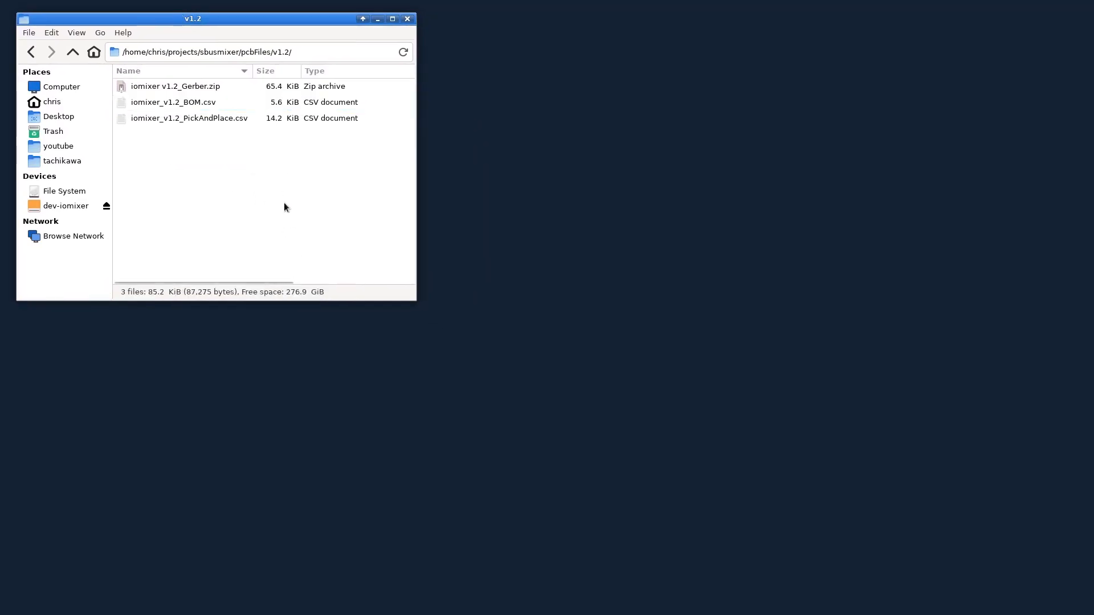
Examine the 10uF capacitor row in iomixer_v1.2_BOM.csv, checking its value, designators, supplier and supplier part number.
{"action": "left_click_drag", "start_coordinate": [1093, 63], "coordinate": [366, 46]}
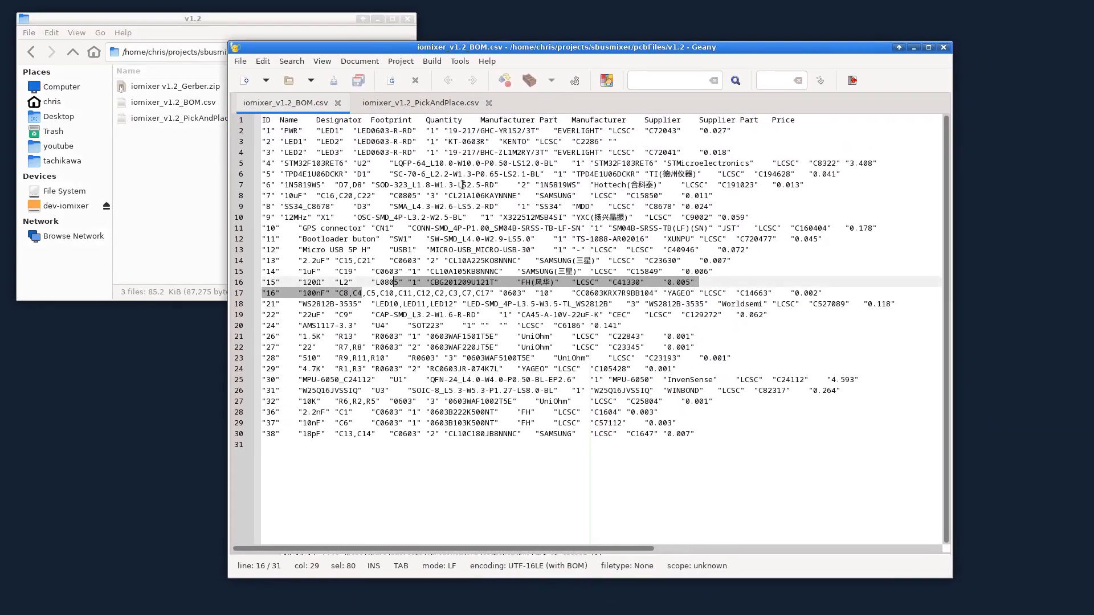
{"action": "left_click", "coordinate": [494, 304]}
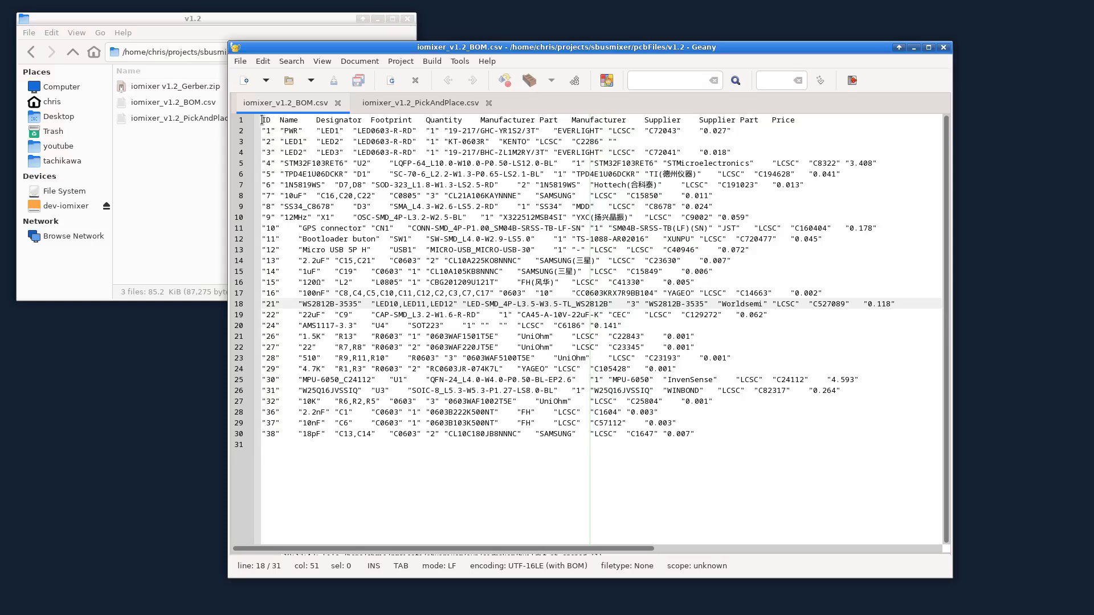
{"action": "left_click", "coordinate": [371, 142]}
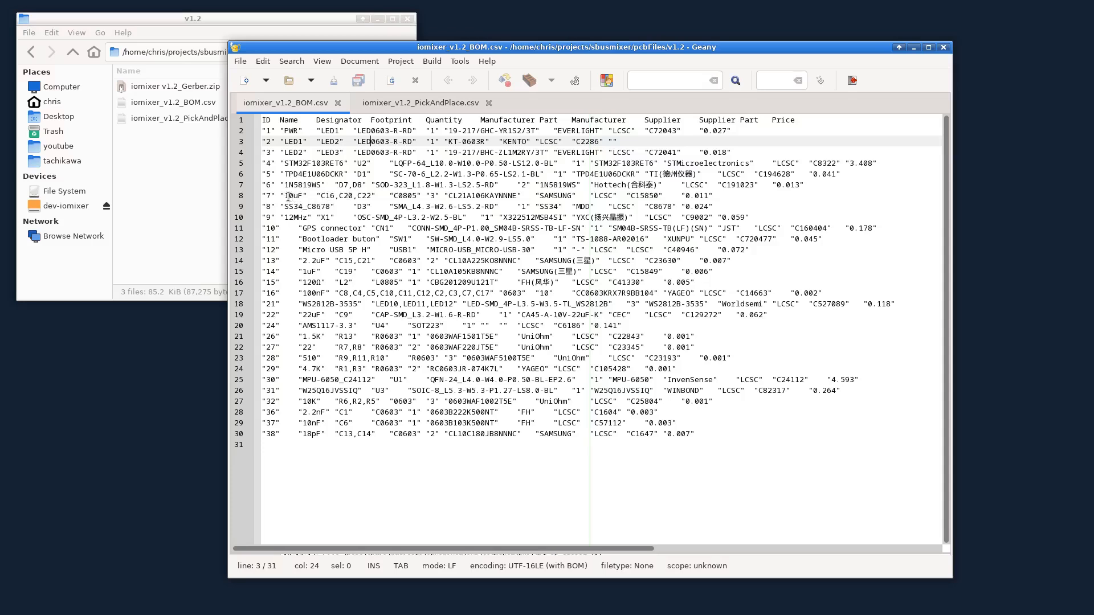
{"action": "left_click_drag", "start_coordinate": [285, 195], "coordinate": [294, 194]}
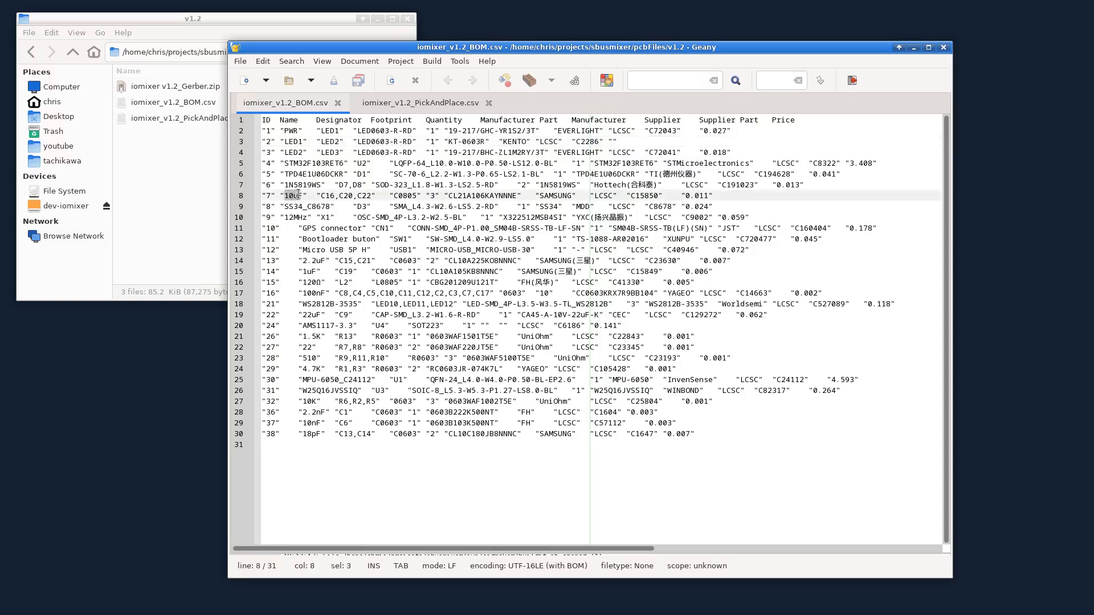
{"action": "left_click_drag", "start_coordinate": [322, 195], "coordinate": [371, 196]}
{"action": "left_click", "coordinate": [347, 195]}
{"action": "double_click", "coordinate": [603, 196]}
{"action": "double_click", "coordinate": [643, 196]}
{"action": "left_click", "coordinate": [662, 196]}
Examine the C13 and C12 rows in iomixer_v1.2_PickAndPlace.csv, checking the designator, coordinates and rotation.
{"action": "left_click_drag", "start_coordinate": [332, 48], "coordinate": [402, 56]}
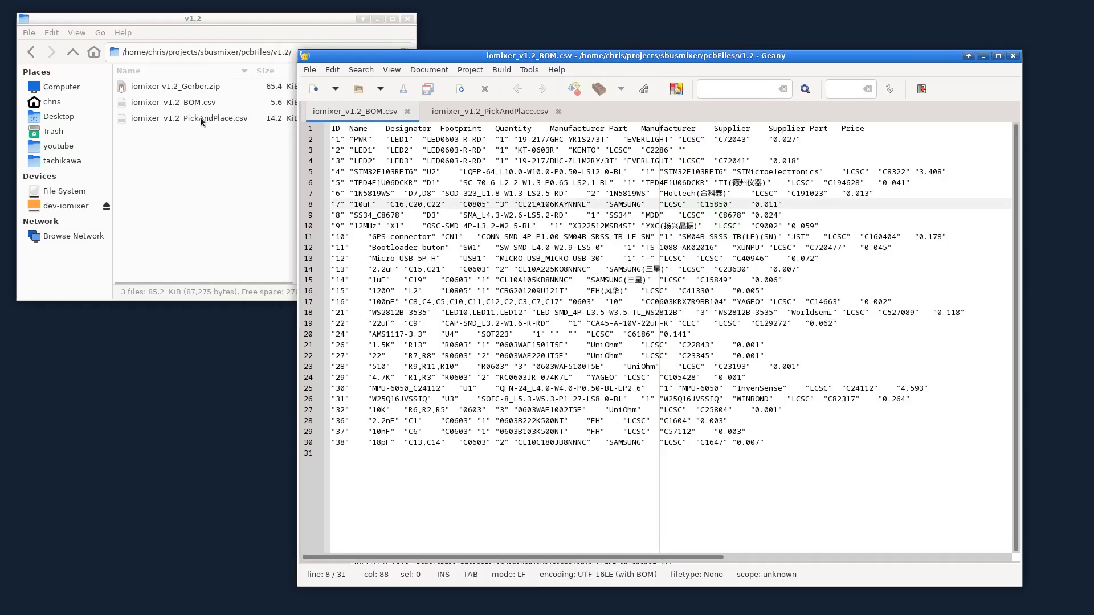
{"action": "left_click", "coordinate": [477, 111]}
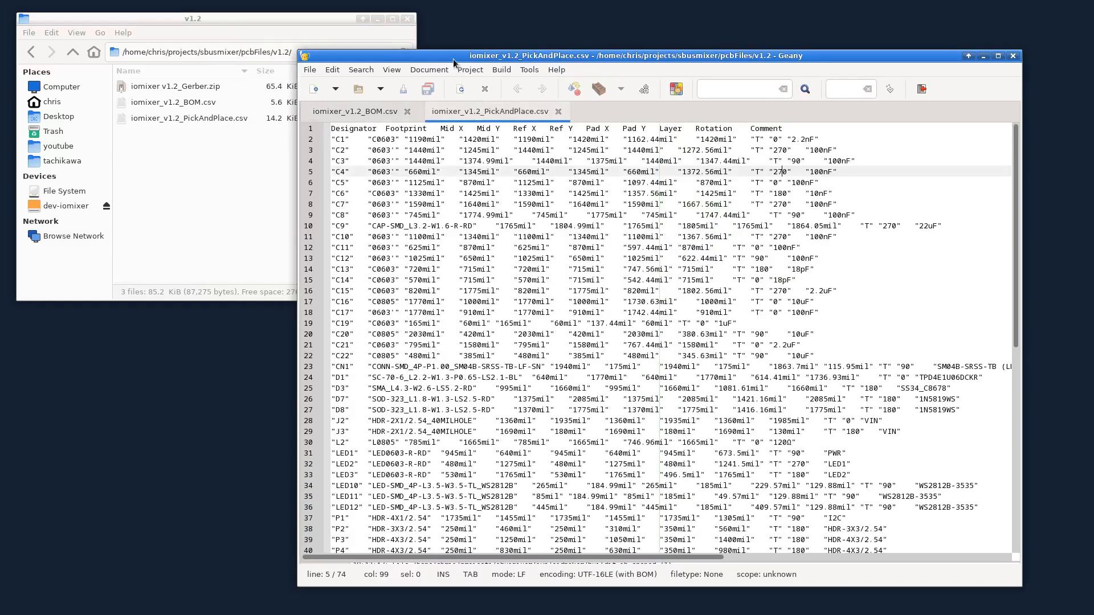
{"action": "left_click_drag", "start_coordinate": [451, 59], "coordinate": [397, 39]}
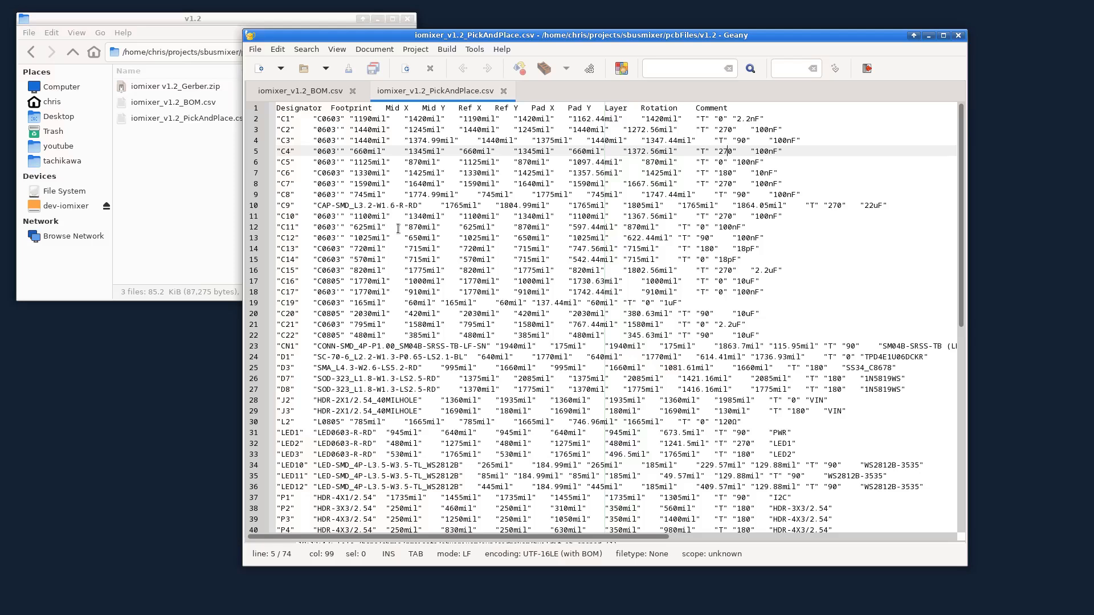
{"action": "left_click", "coordinate": [293, 249]}
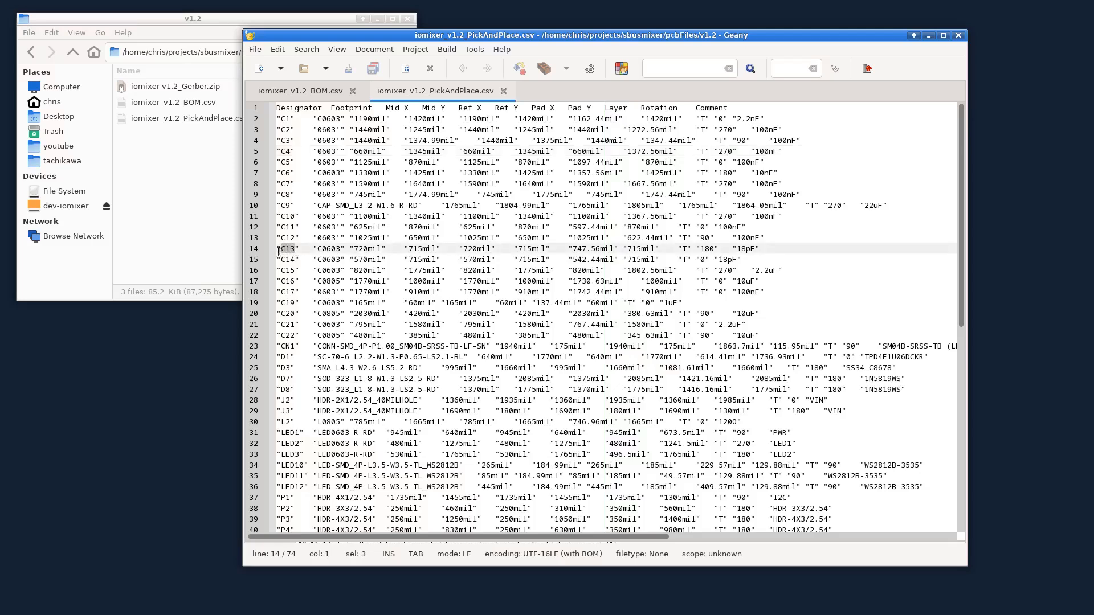
{"action": "double_click", "coordinate": [293, 238]}
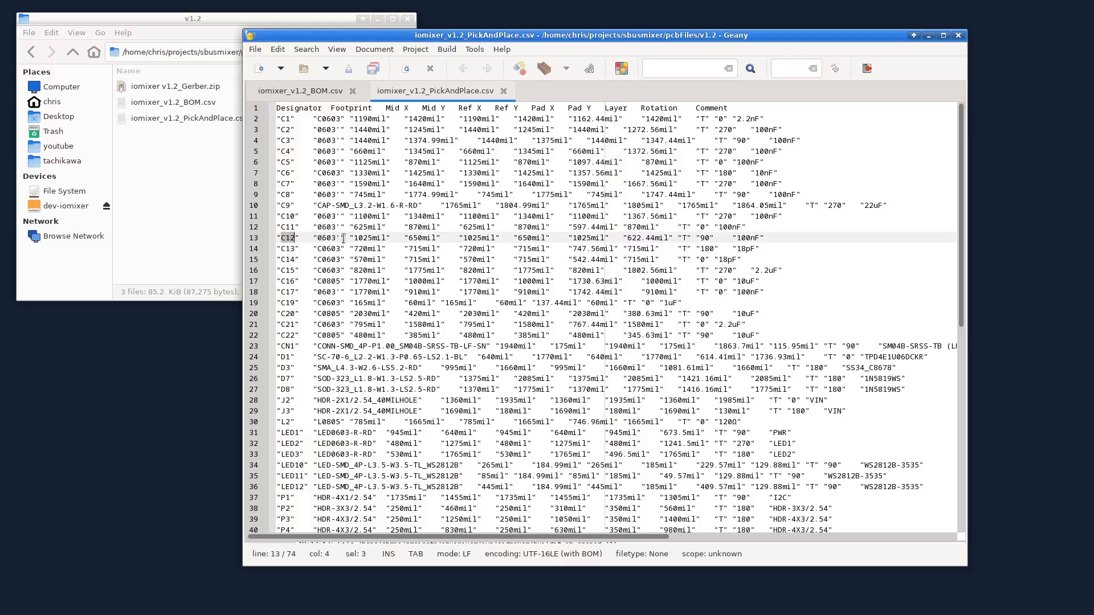
{"action": "left_click_drag", "start_coordinate": [372, 238], "coordinate": [384, 238]}
{"action": "double_click", "coordinate": [703, 237]}
{"action": "left_click", "coordinate": [700, 235]}
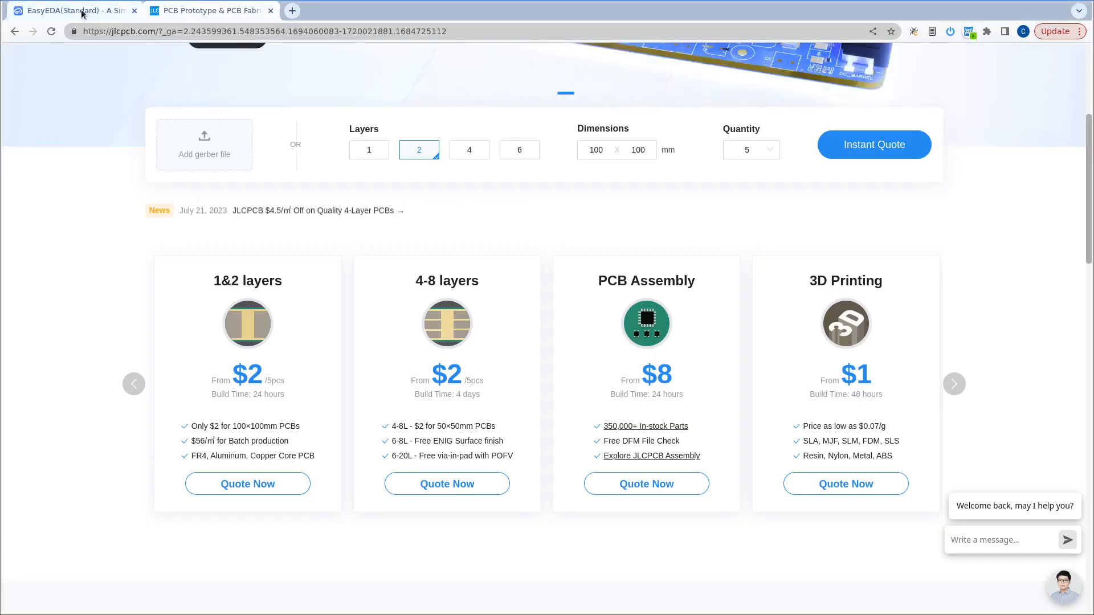
Switch to the iomixer v1.2 board in EasyEDA and view its fabrication output commands.
{"action": "left_click", "coordinate": [74, 10]}
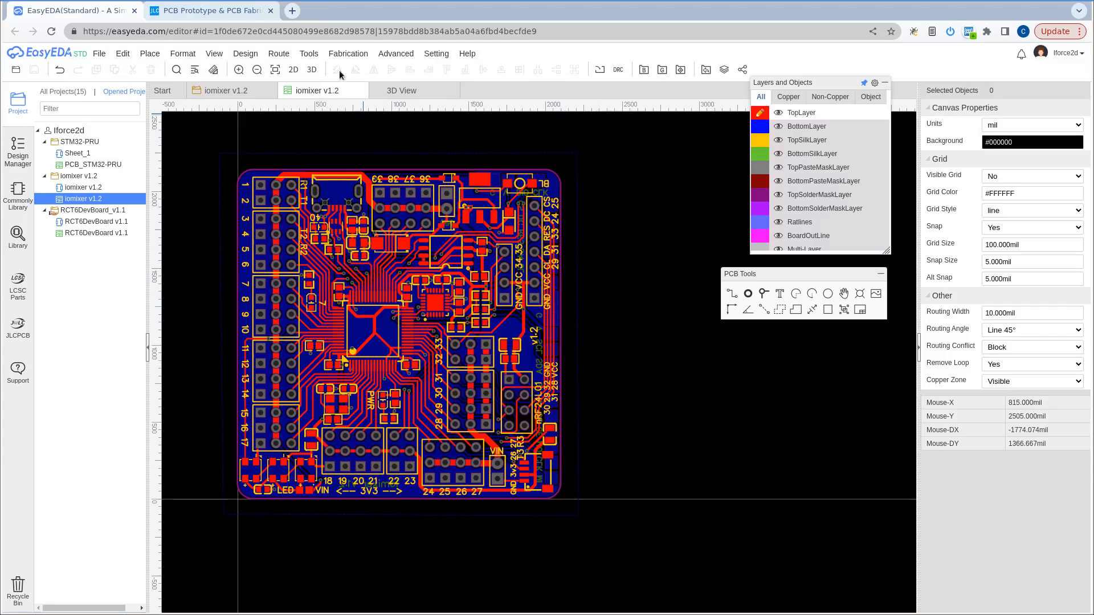
{"action": "left_click", "coordinate": [346, 52]}
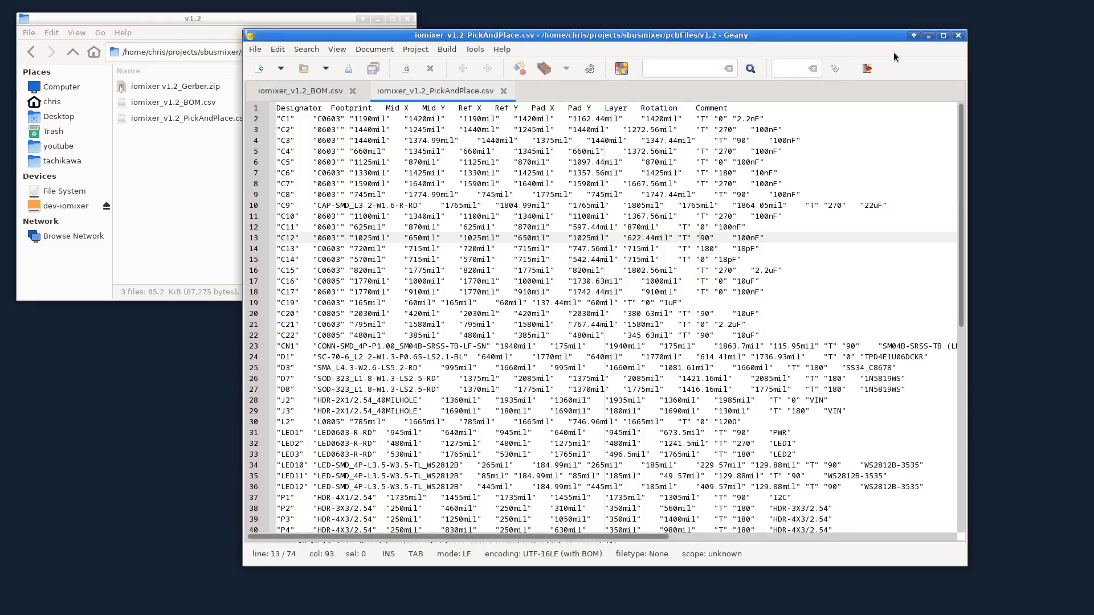
Open iomixer v1.2_Gerber.zip in Xarchiver and enlarge the window to inspect the drill and Gerber layer files.
{"action": "left_click_drag", "start_coordinate": [882, 35], "coordinate": [1093, 63]}
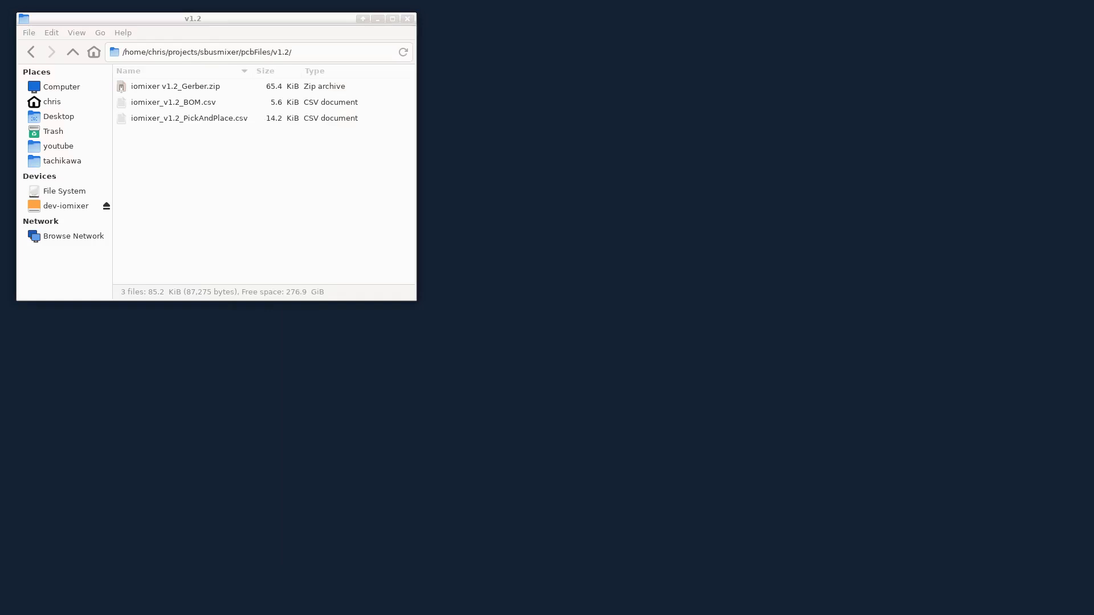
{"action": "left_click", "coordinate": [214, 88]}
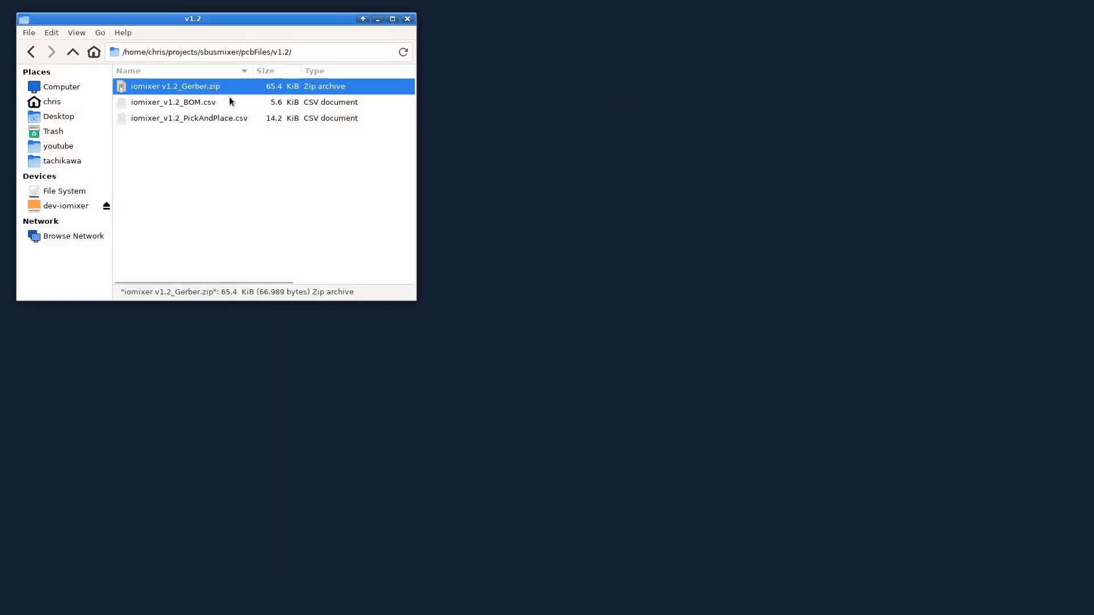
{"action": "right_click", "coordinate": [194, 87]}
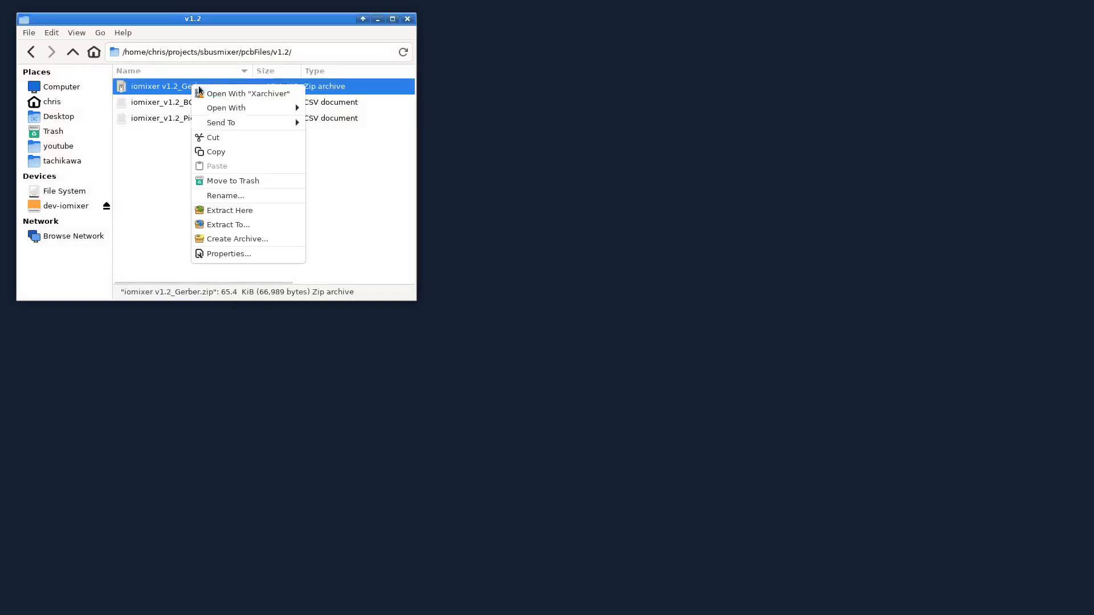
{"action": "left_click", "coordinate": [233, 95]}
{"action": "left_click_drag", "start_coordinate": [371, 258], "coordinate": [391, 181]}
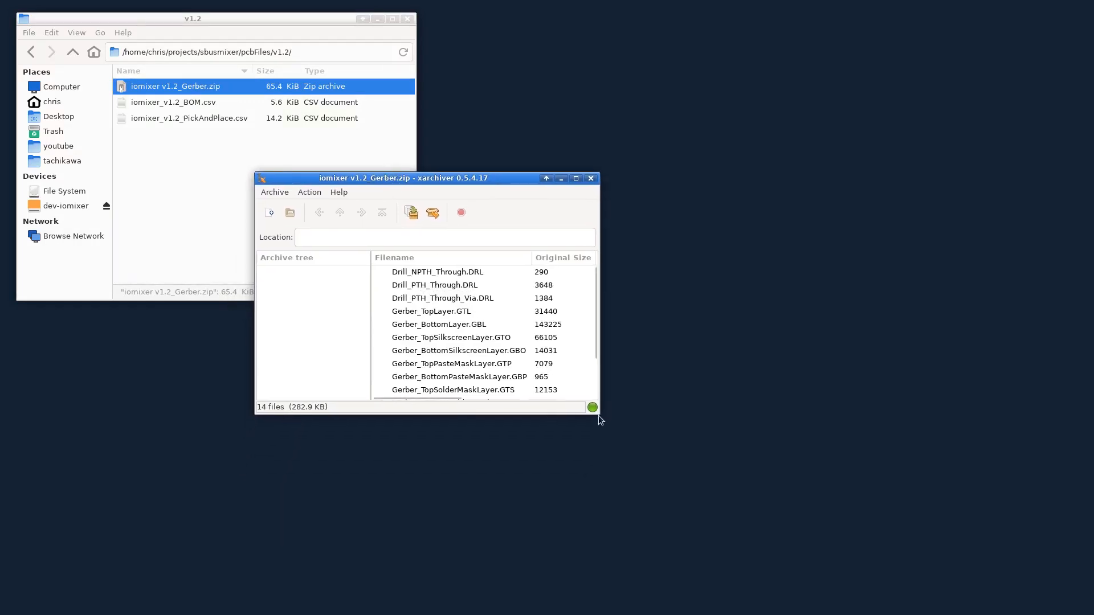
{"action": "left_click_drag", "start_coordinate": [600, 421], "coordinate": [771, 507]}
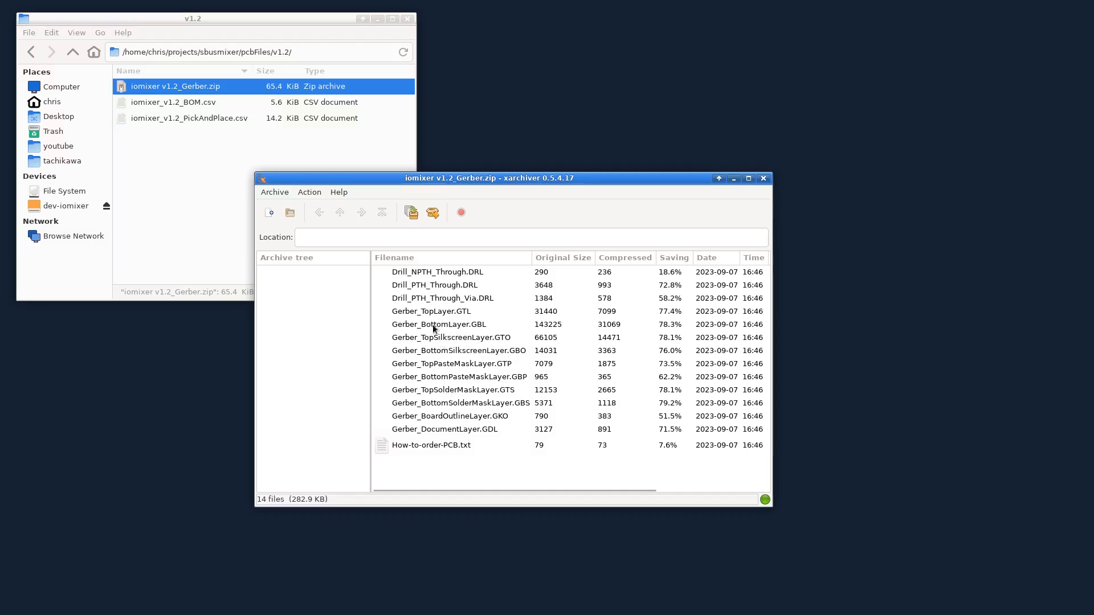
{"action": "left_click_drag", "start_coordinate": [357, 178], "coordinate": [239, 167]}
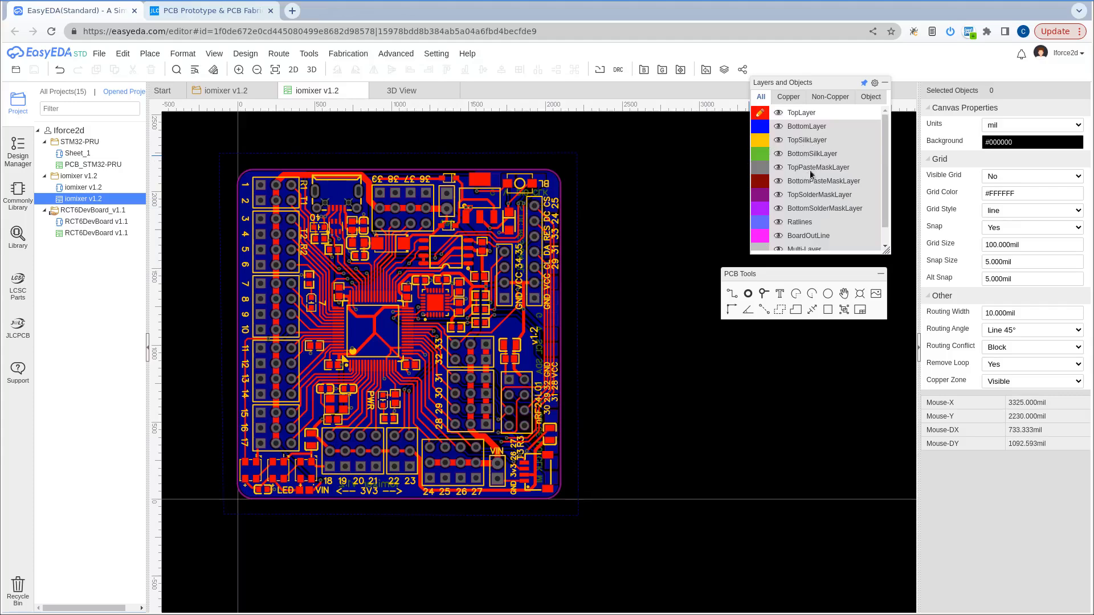
Toggle the visibility of the TopSilkLayer off and on in the EasyEDA board to see what it contains.
{"action": "left_click", "coordinate": [778, 140]}
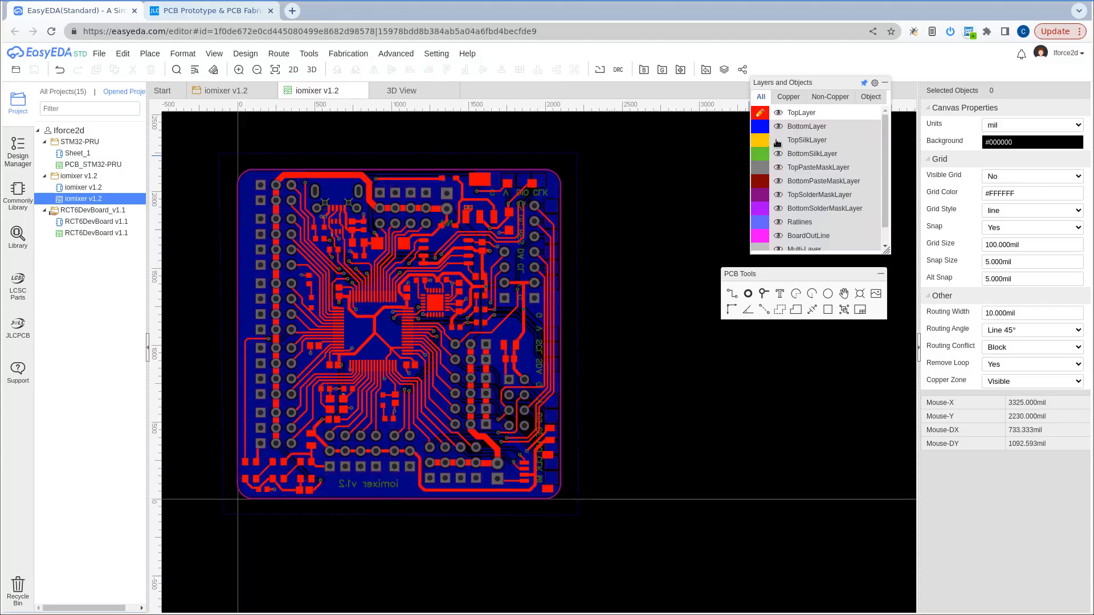
{"action": "left_click", "coordinate": [778, 141]}
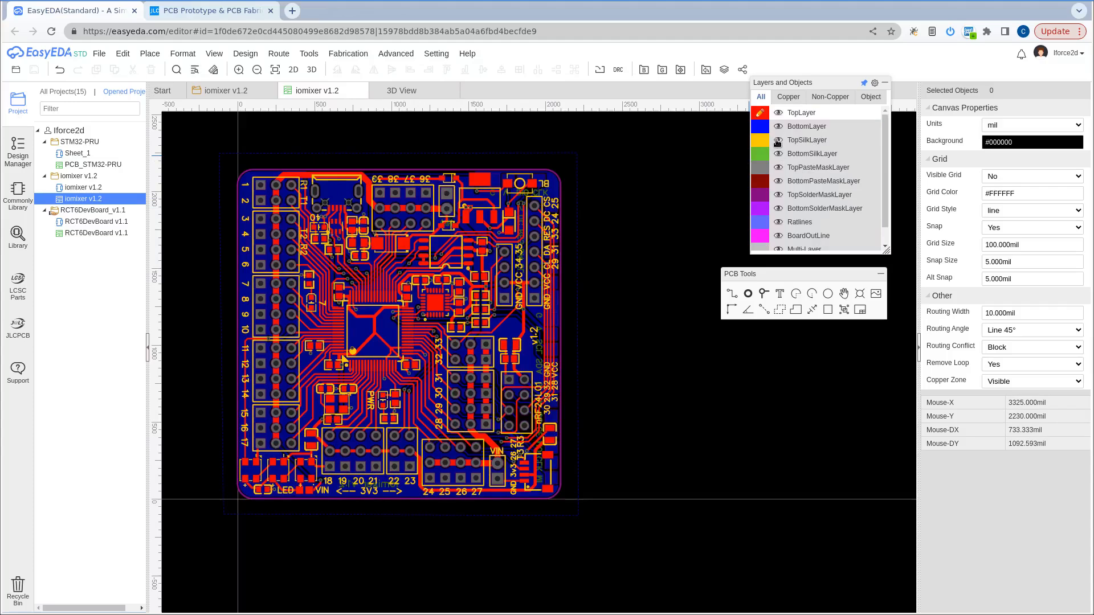
{"action": "left_click", "coordinate": [778, 143]}
{"action": "left_click", "coordinate": [778, 142]}
{"action": "left_click", "coordinate": [778, 142]}
{"action": "left_click", "coordinate": [778, 143]}
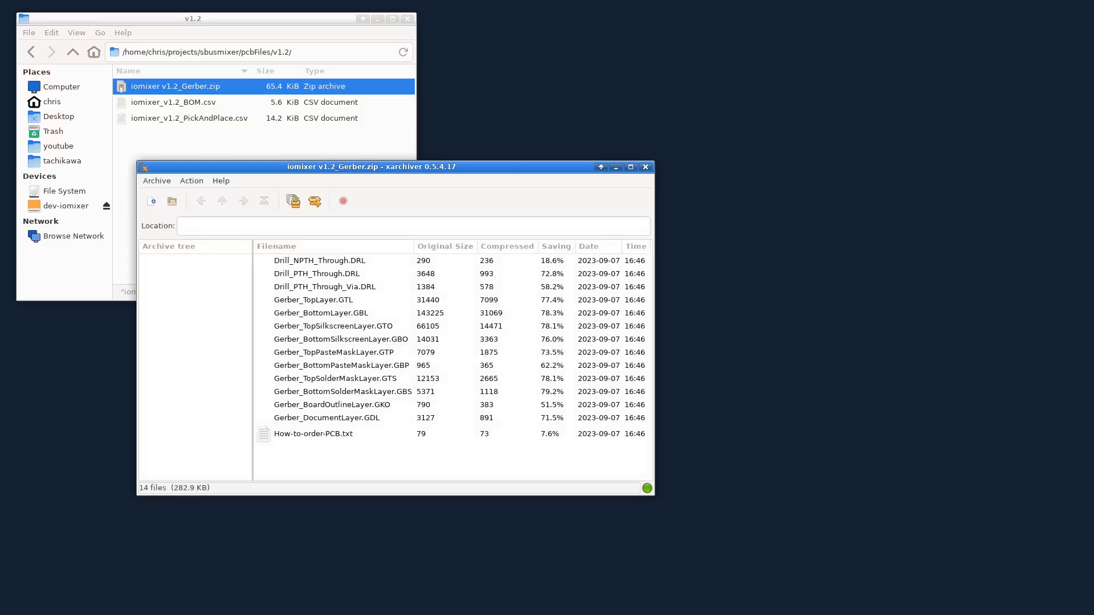
Close the Gerber archive and go over the Gerber, BOM and PickAndPlace files in the v1.2 folder.
{"action": "left_click", "coordinate": [652, 167]}
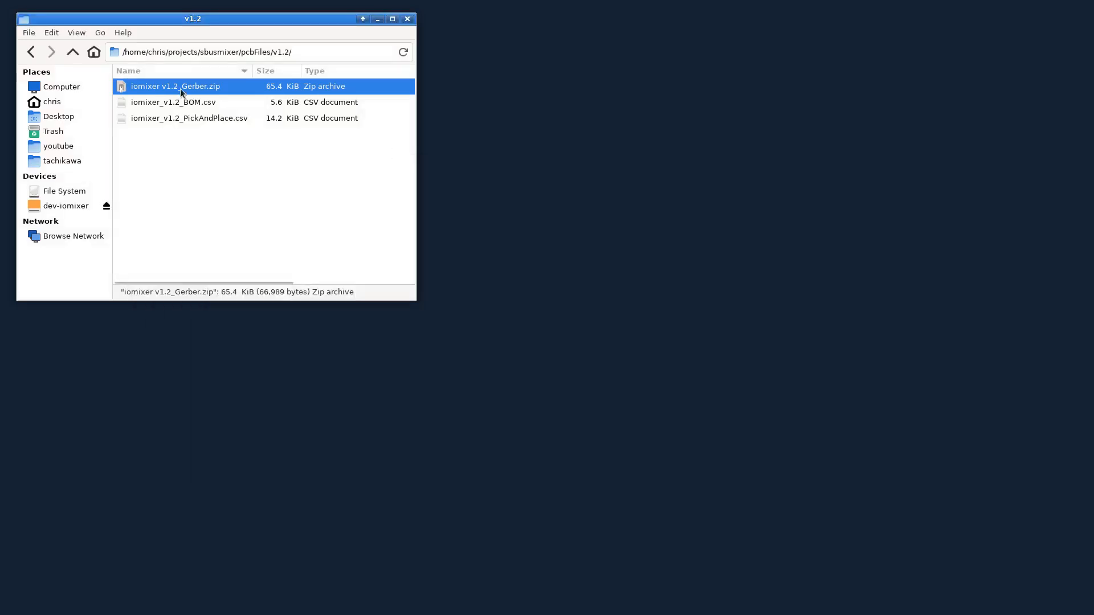
{"action": "left_click", "coordinate": [183, 120]}
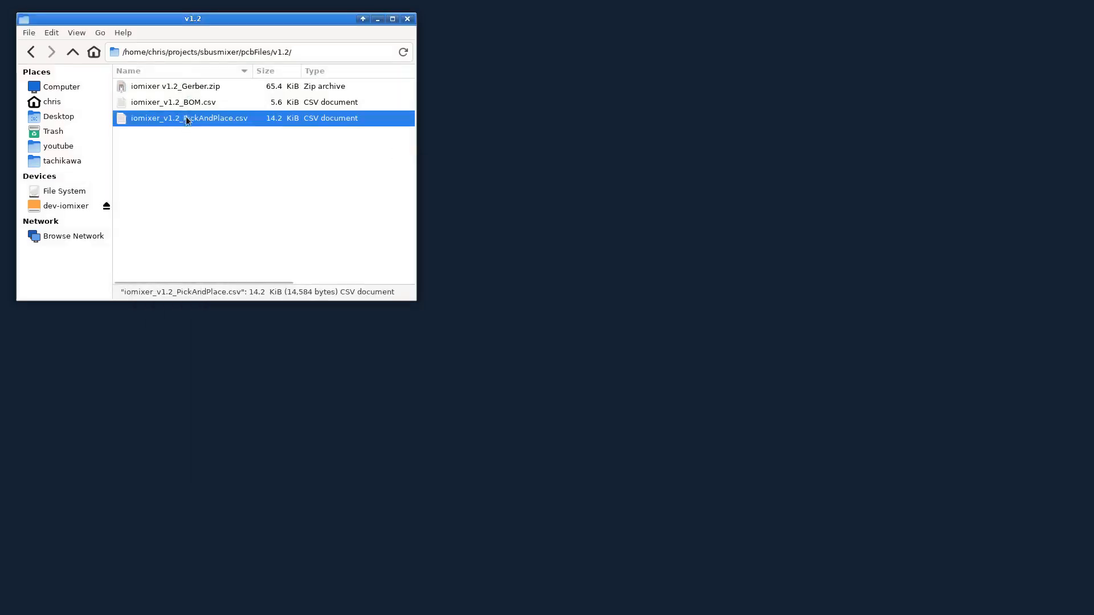
{"action": "left_click", "coordinate": [183, 103]}
{"action": "left_click", "coordinate": [183, 91]}
{"action": "left_click", "coordinate": [188, 103]}
{"action": "left_click", "coordinate": [188, 117]}
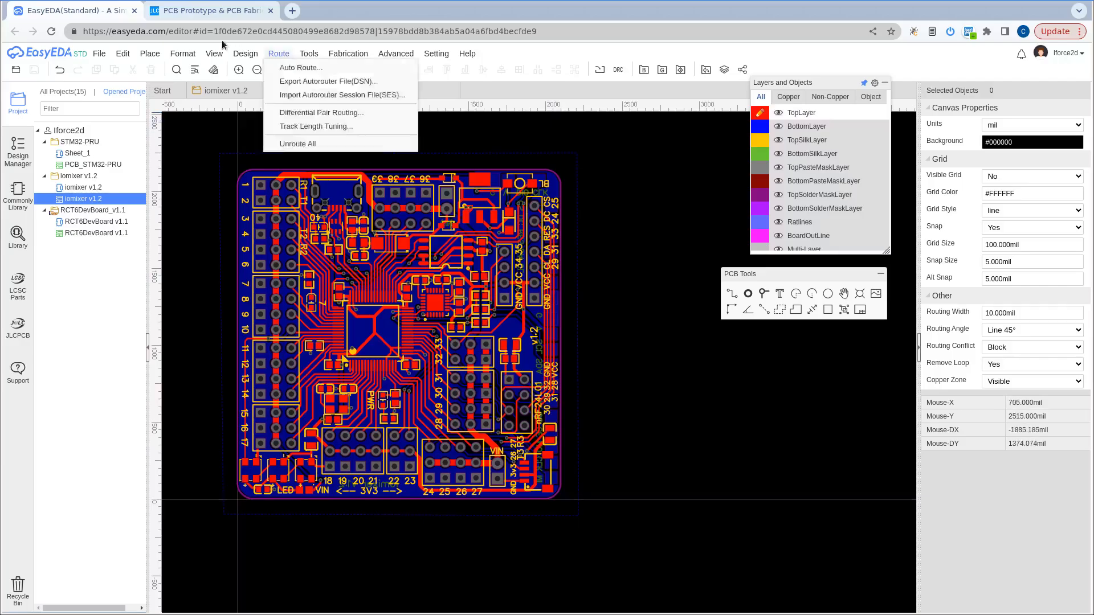
Switch to the JLCPCB site and open the quote page for 1&2 layers boards.
{"action": "left_click", "coordinate": [211, 11]}
{"action": "scroll", "coordinate": [171, 308], "scroll_direction": "down", "scroll_amount": 1}
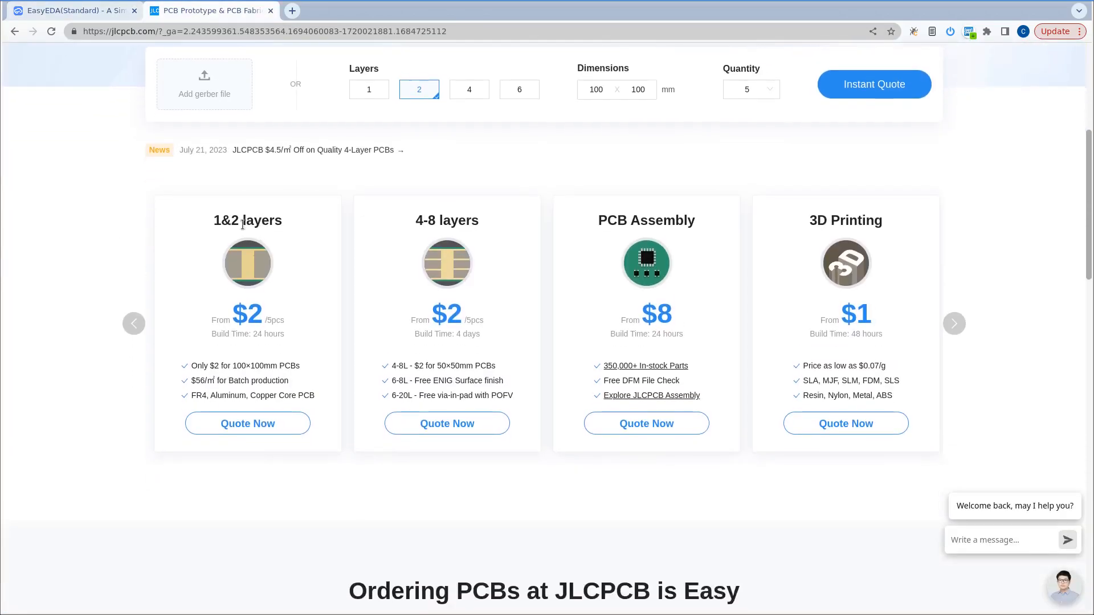
{"action": "left_click", "coordinate": [266, 424]}
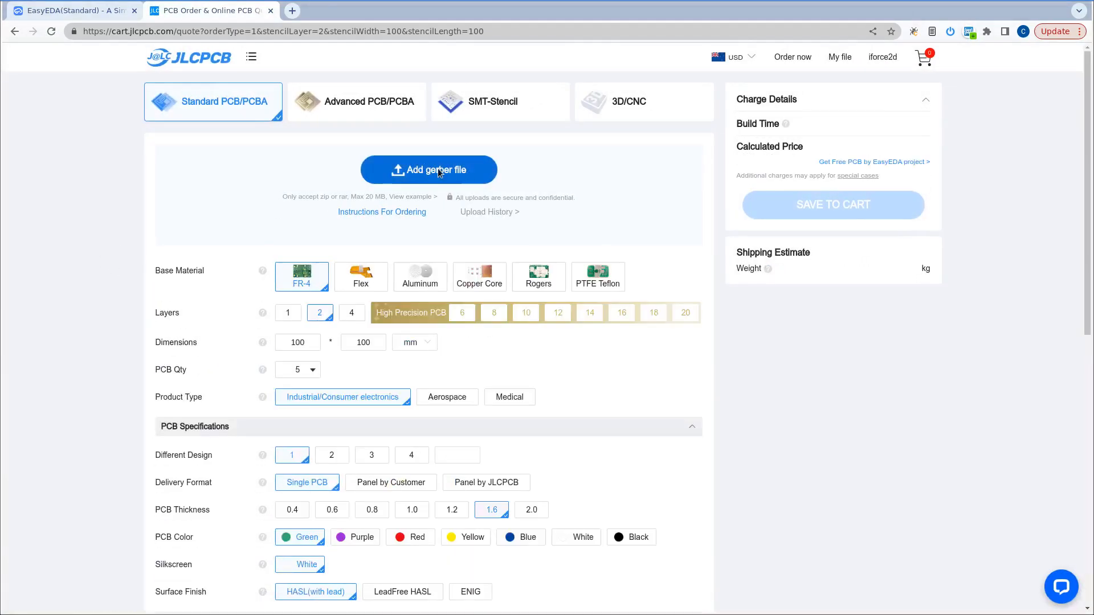
Upload iomixer v1.2_Gerber.zip as the Gerber file for the board order.
{"action": "left_click", "coordinate": [438, 170]}
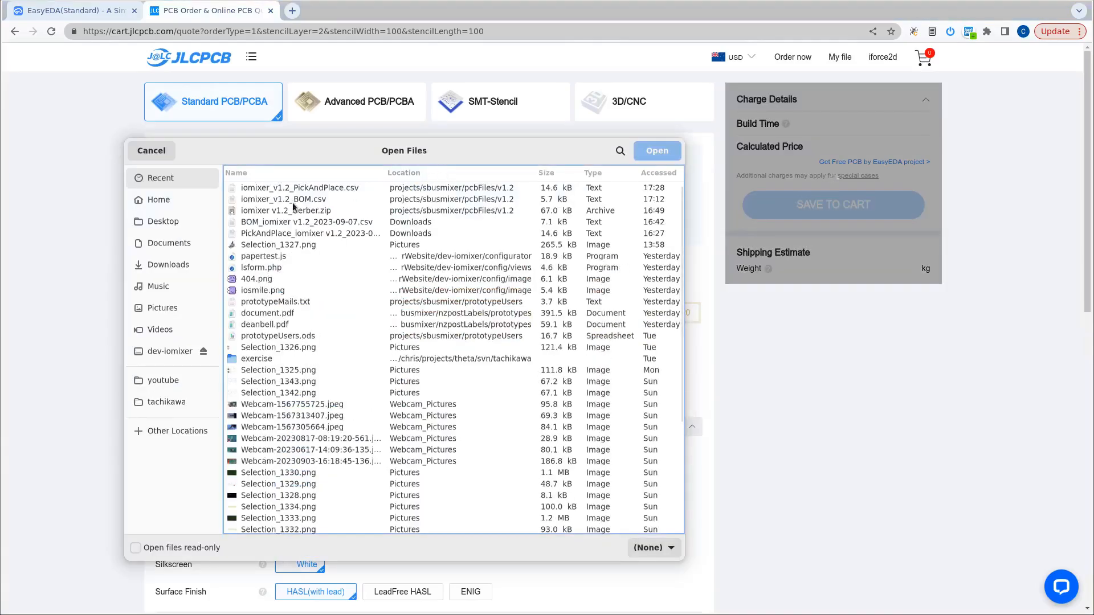
{"action": "left_click", "coordinate": [290, 210]}
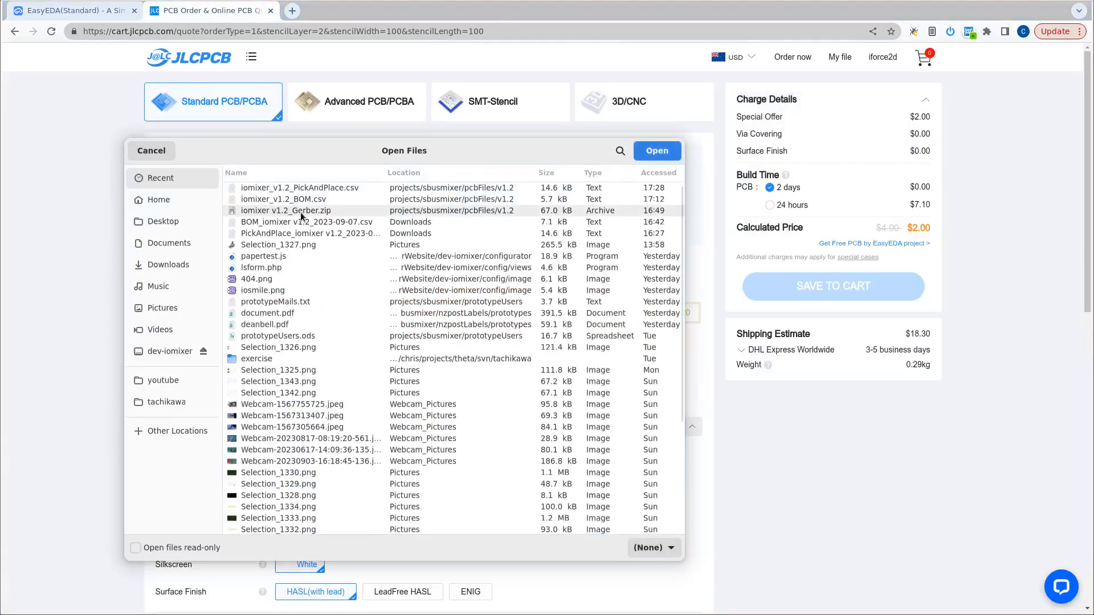
{"action": "left_click", "coordinate": [652, 152]}
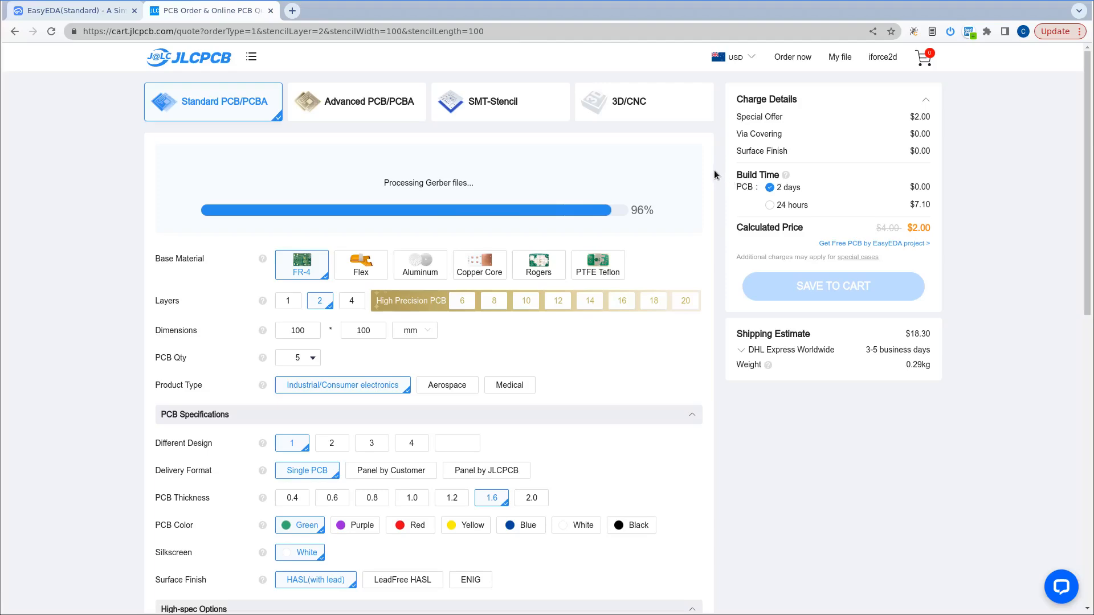
{"action": "scroll", "coordinate": [715, 174], "scroll_direction": "down", "scroll_amount": 1}
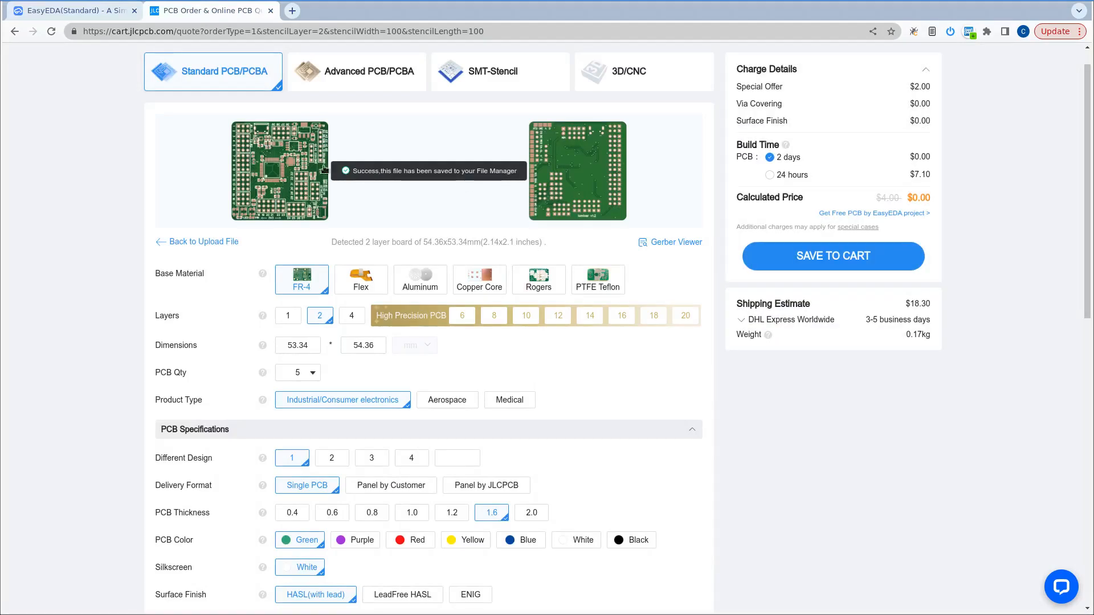
Set the PCB quantity to 10 for the uploaded board.
{"action": "scroll", "coordinate": [722, 184], "scroll_direction": "down", "scroll_amount": 3}
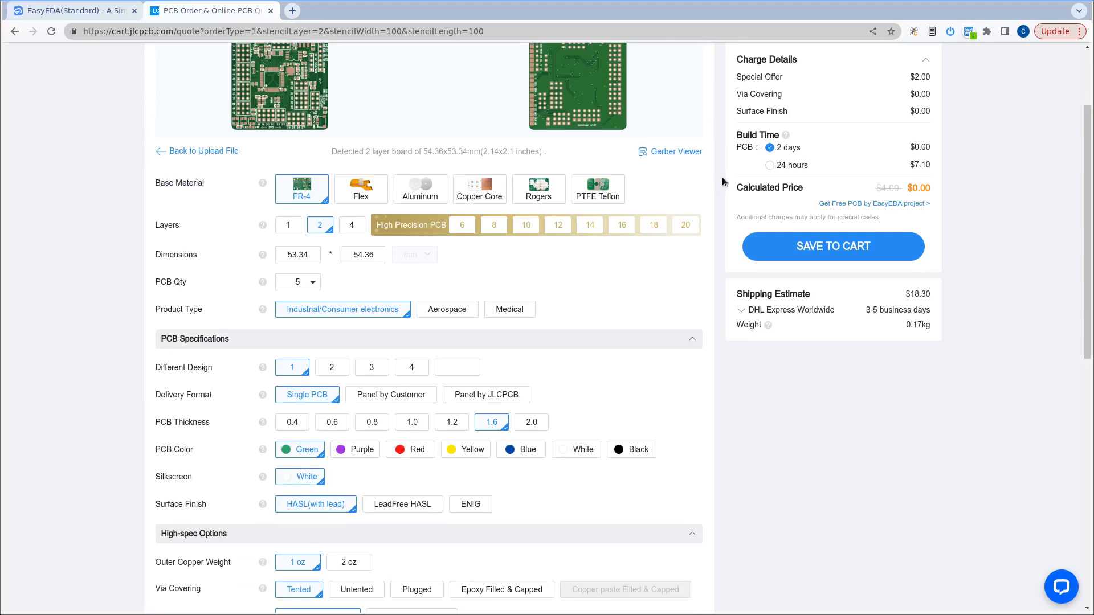
{"action": "scroll", "coordinate": [722, 181], "scroll_direction": "down", "scroll_amount": 3}
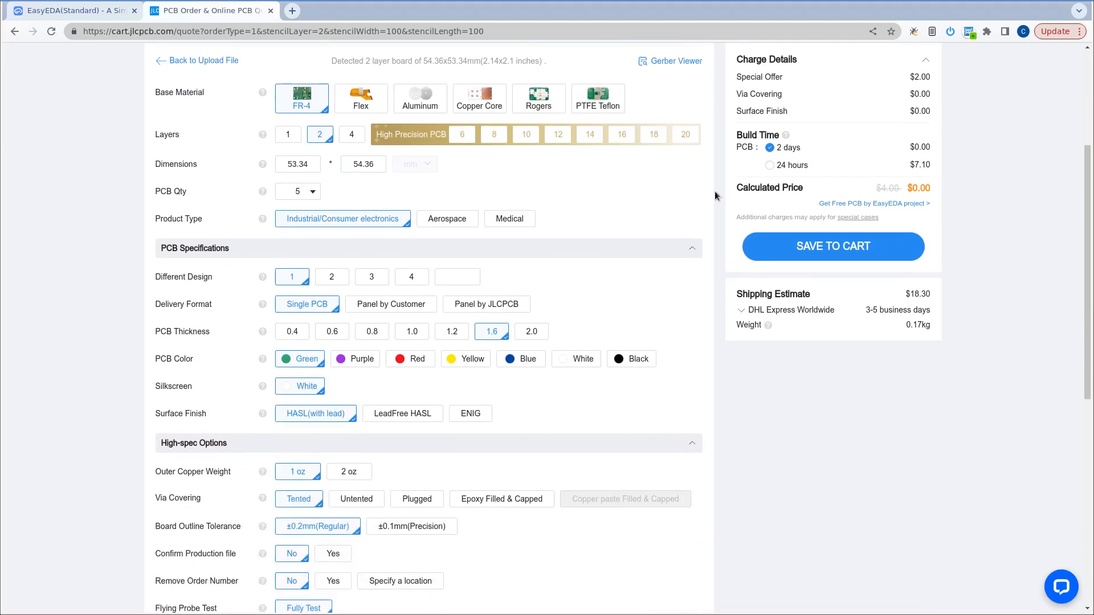
{"action": "left_click", "coordinate": [311, 194]}
{"action": "left_click", "coordinate": [352, 223]}
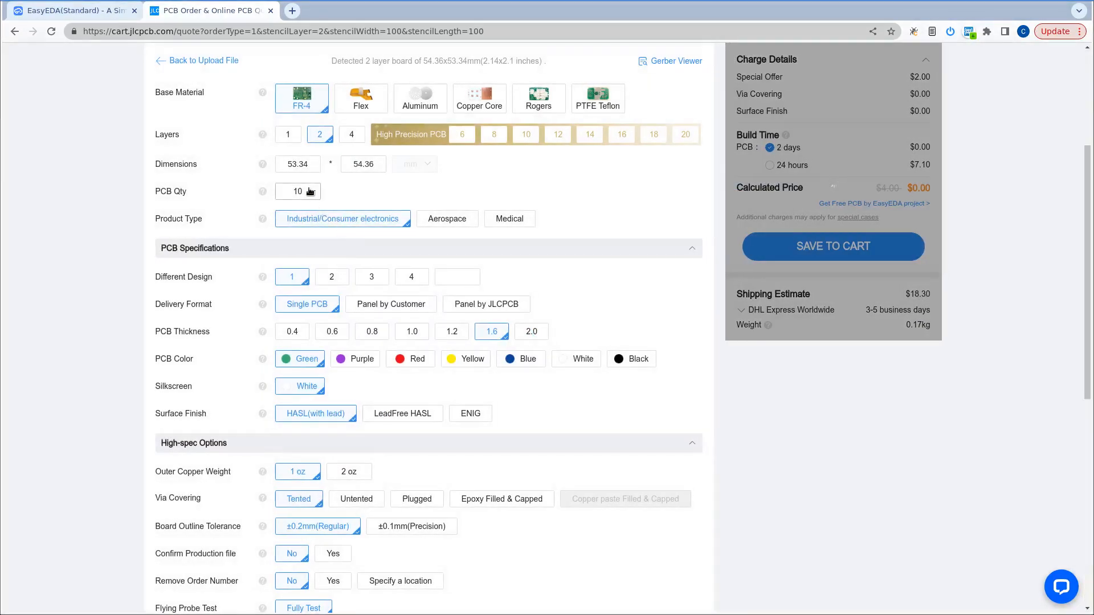
{"action": "left_click", "coordinate": [311, 192]}
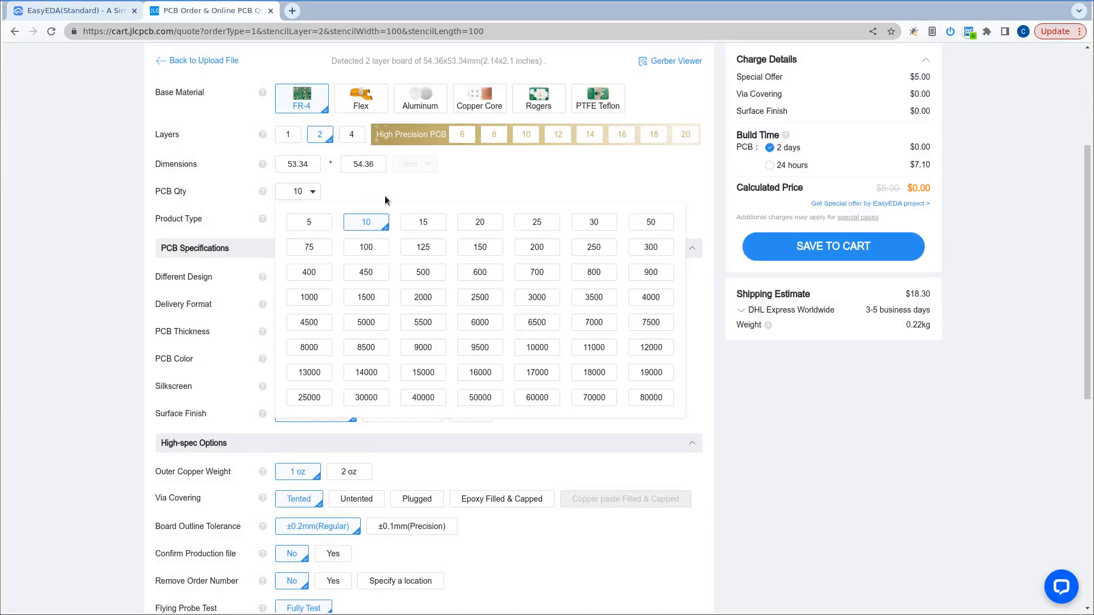
{"action": "left_click", "coordinate": [127, 192]}
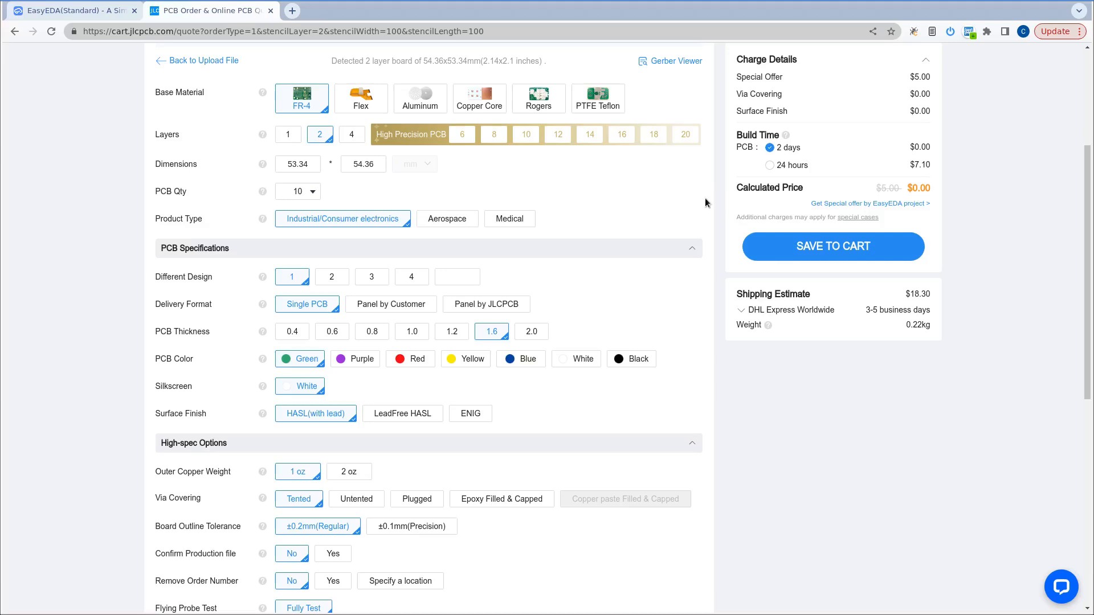
Go over the remaining PCB specifications and high-spec options, and turn on PCB Assembly for the order.
{"action": "scroll", "coordinate": [703, 203], "scroll_direction": "down", "scroll_amount": 5}
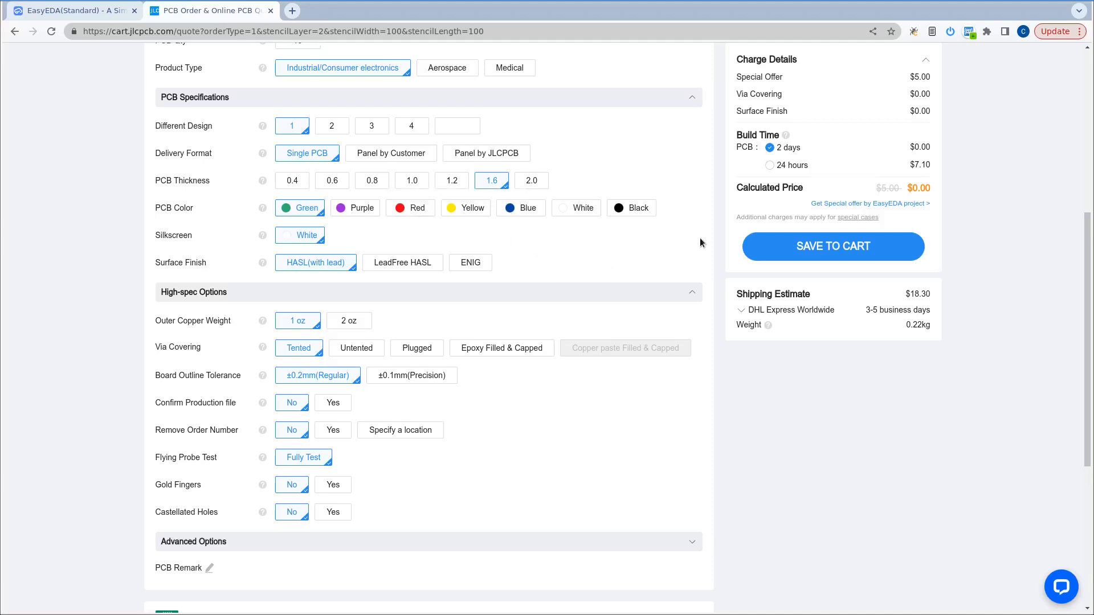
{"action": "scroll", "coordinate": [699, 238], "scroll_direction": "down", "scroll_amount": 5}
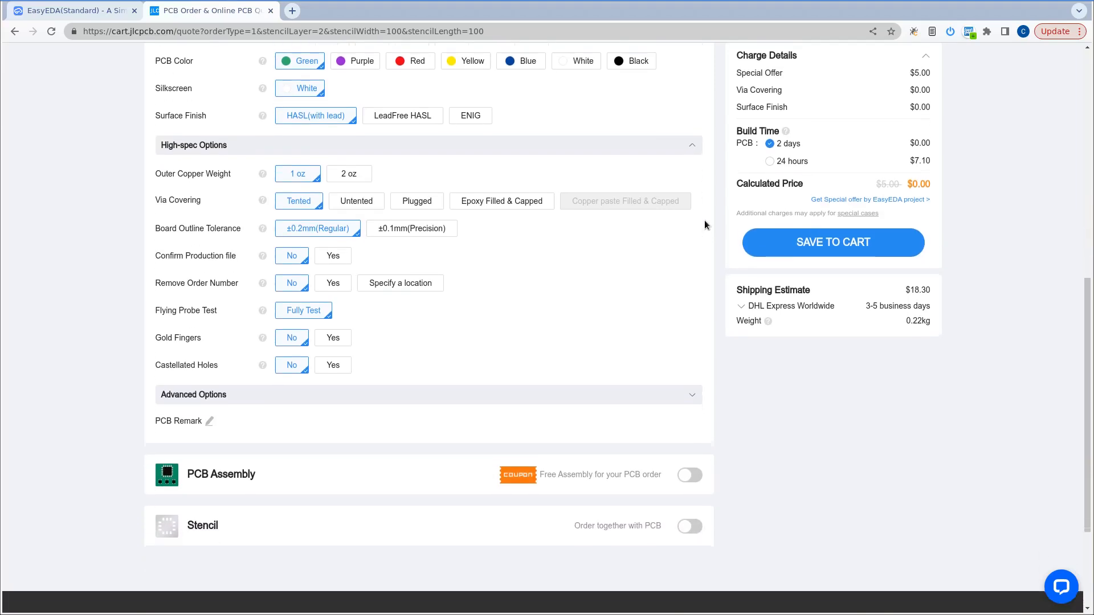
{"action": "scroll", "coordinate": [704, 219], "scroll_direction": "down", "scroll_amount": 4}
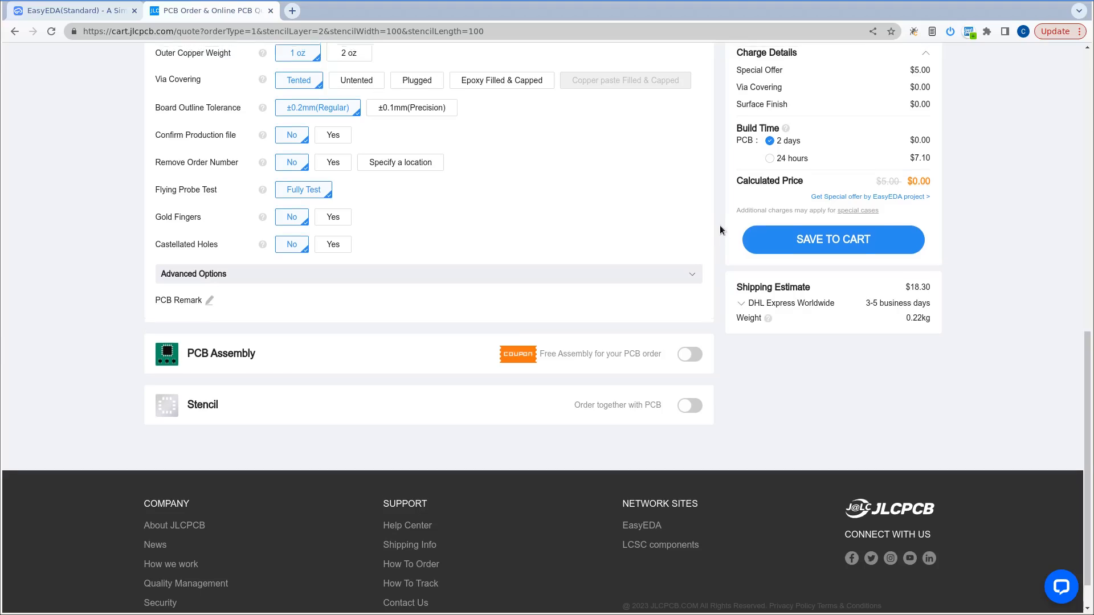
{"action": "scroll", "coordinate": [720, 225], "scroll_direction": "up", "scroll_amount": 5}
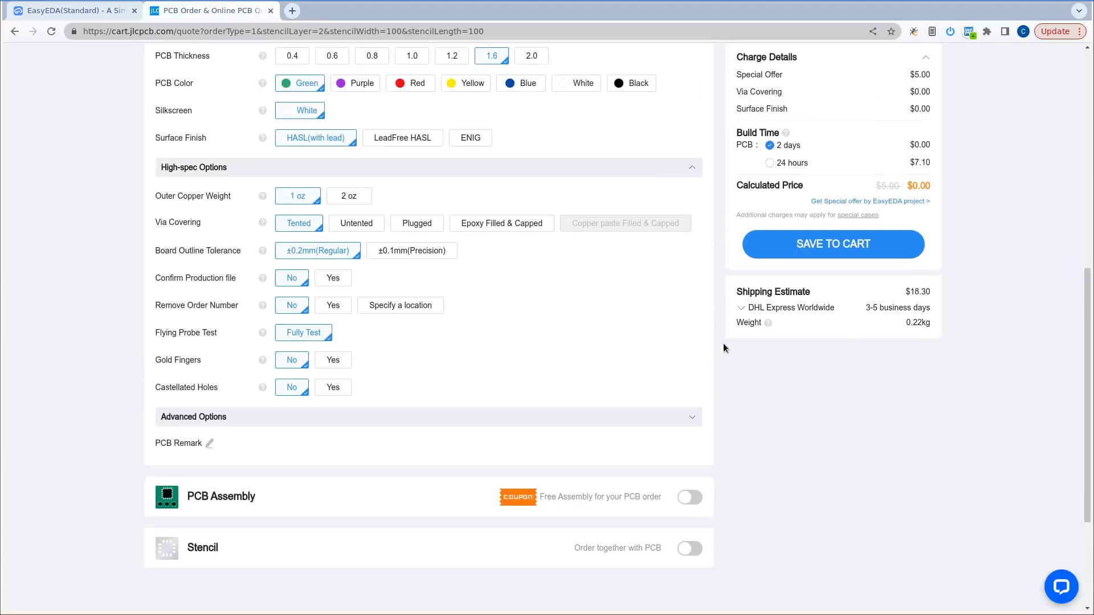
{"action": "scroll", "coordinate": [723, 337], "scroll_direction": "down", "scroll_amount": 6}
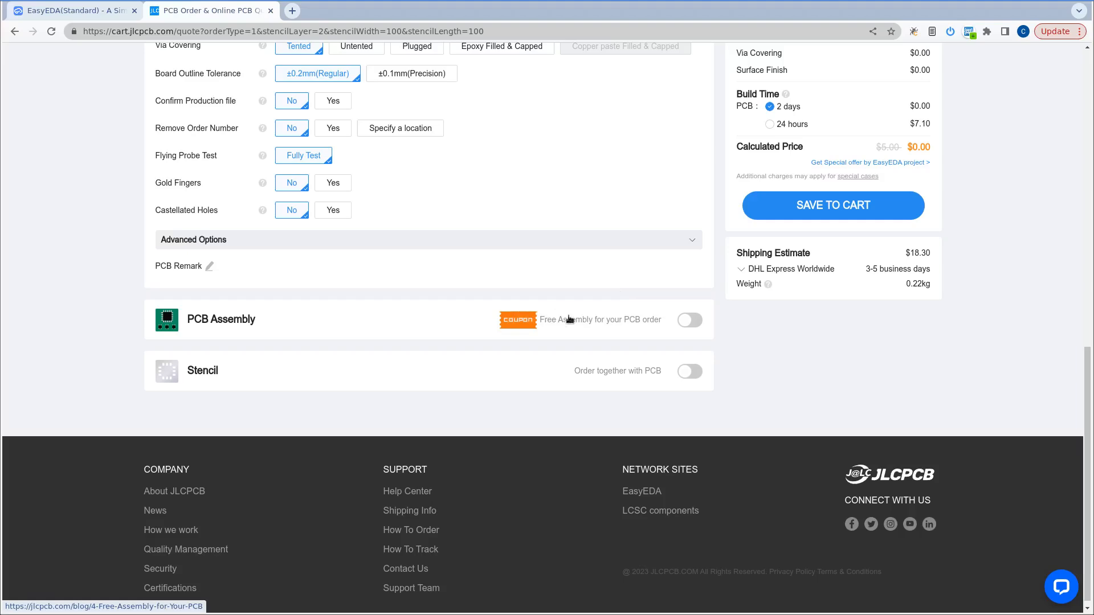
{"action": "left_click", "coordinate": [690, 321]}
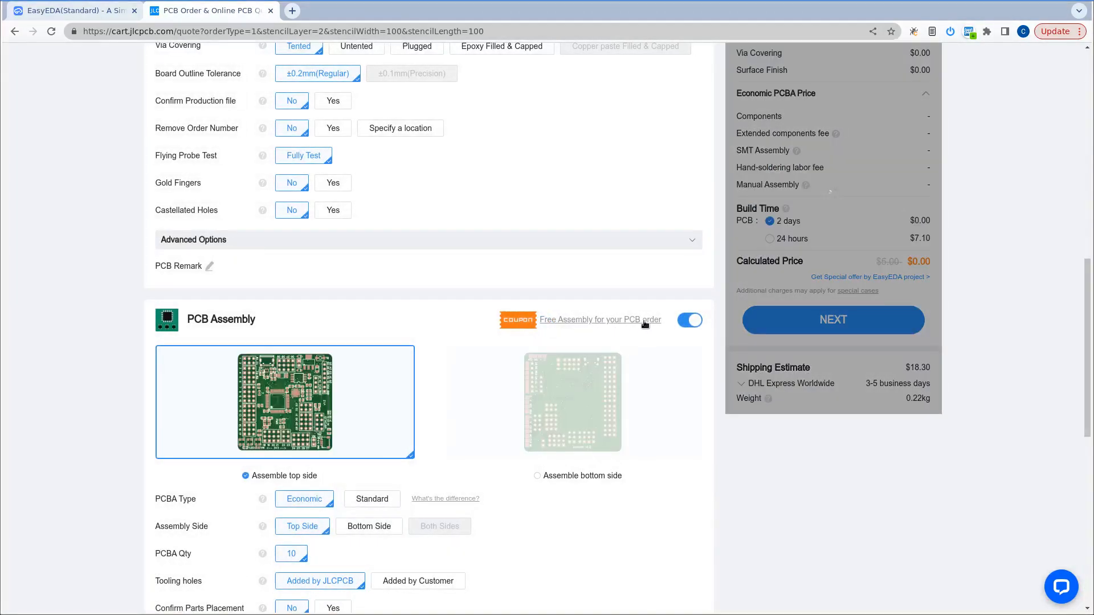
Go over the PCB Assembly settings, checking the PCBA type, assembly side and PCBA quantity options.
{"action": "scroll", "coordinate": [711, 265], "scroll_direction": "down", "scroll_amount": 4}
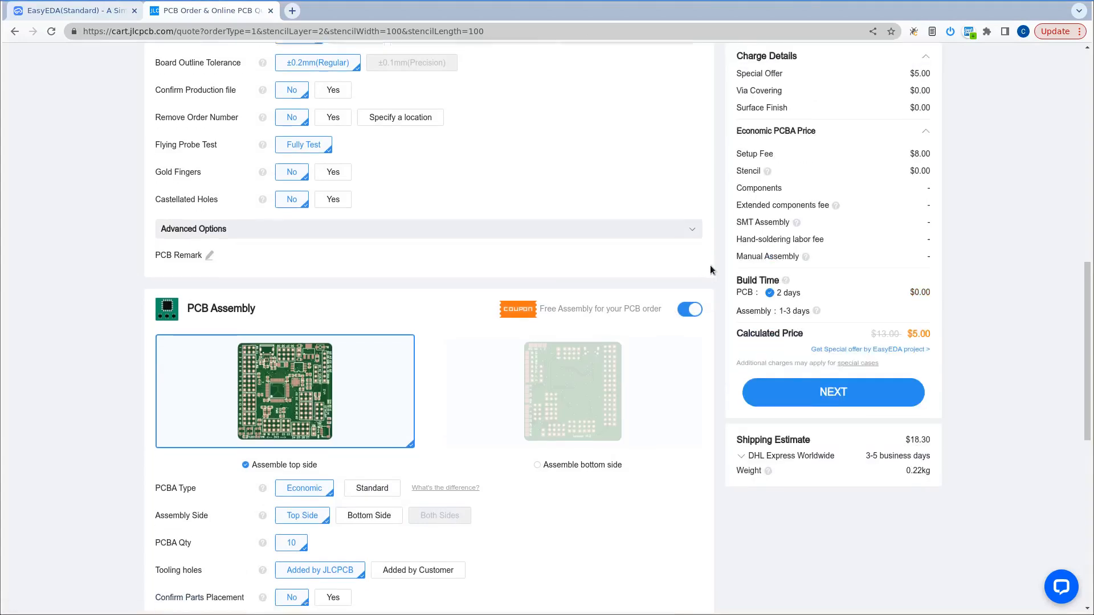
{"action": "scroll", "coordinate": [719, 270], "scroll_direction": "down", "scroll_amount": 2}
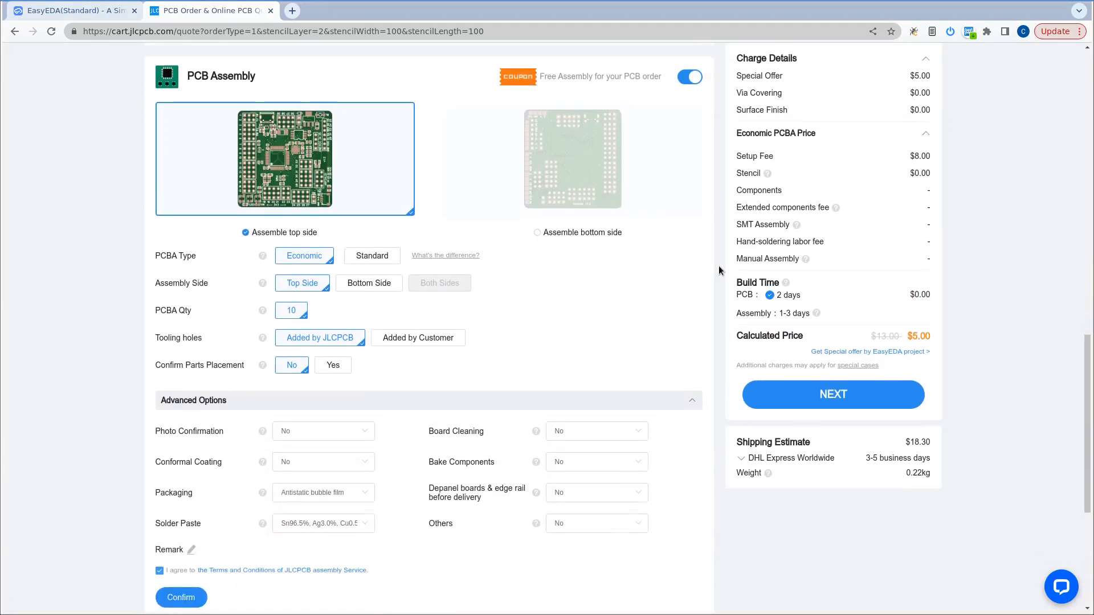
{"action": "scroll", "coordinate": [719, 270], "scroll_direction": "up", "scroll_amount": 1}
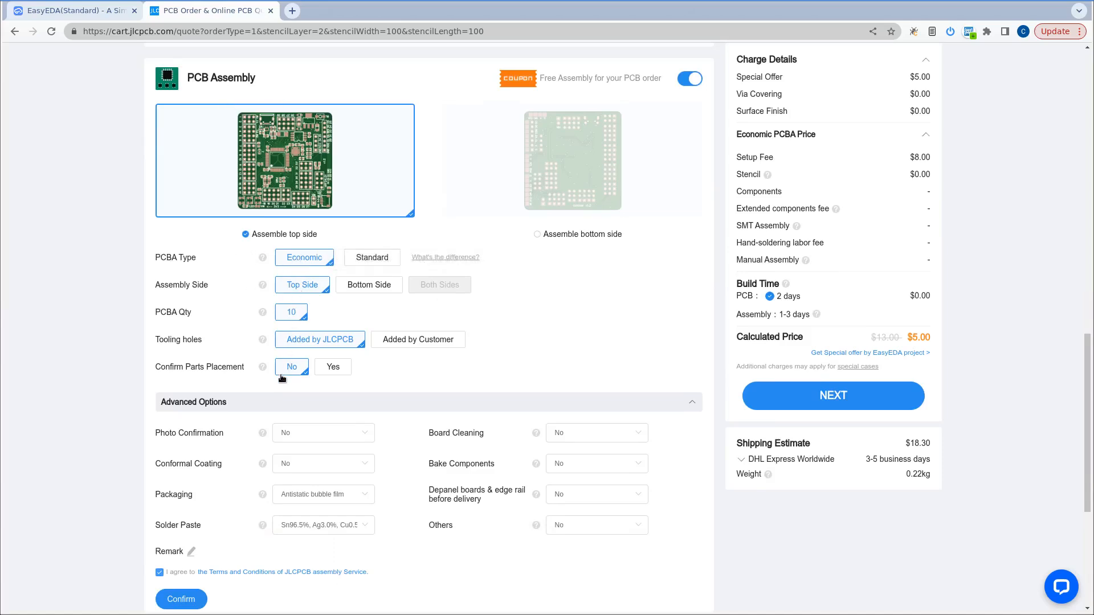
{"action": "left_click", "coordinate": [297, 313]}
{"action": "left_click", "coordinate": [294, 313]}
Switch to the EasyEDA editor and examine the three LEDs at the board's corner in the 3D view.
{"action": "left_click", "coordinate": [83, 11]}
{"action": "left_click", "coordinate": [214, 54]}
{"action": "left_click", "coordinate": [386, 92]}
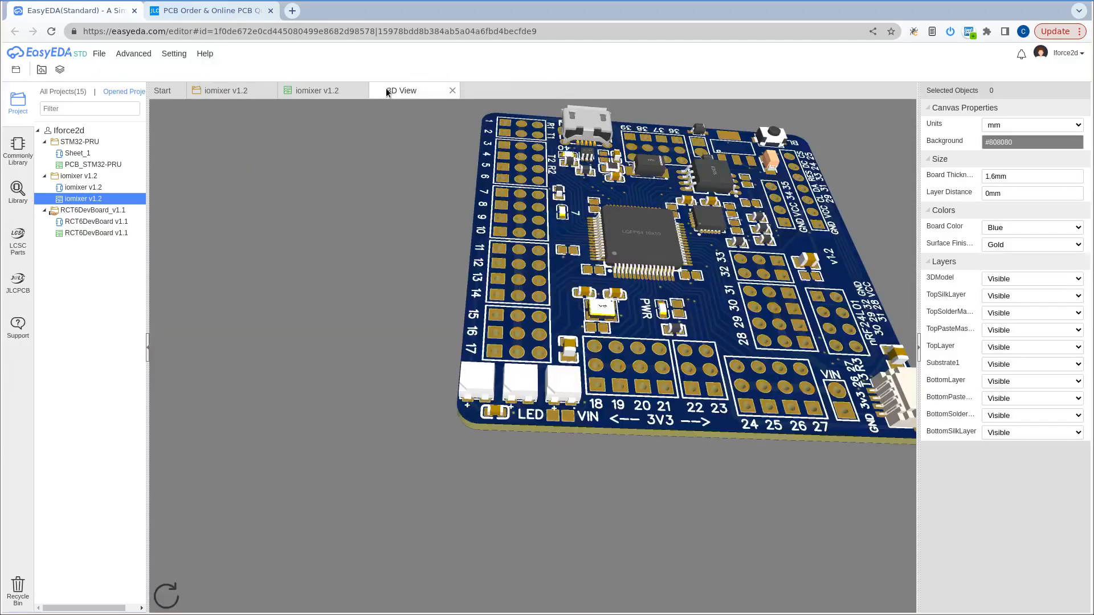
{"action": "left_click_drag", "start_coordinate": [546, 346], "coordinate": [546, 305]}
{"action": "scroll", "coordinate": [353, 330], "scroll_direction": "up", "scroll_amount": 5}
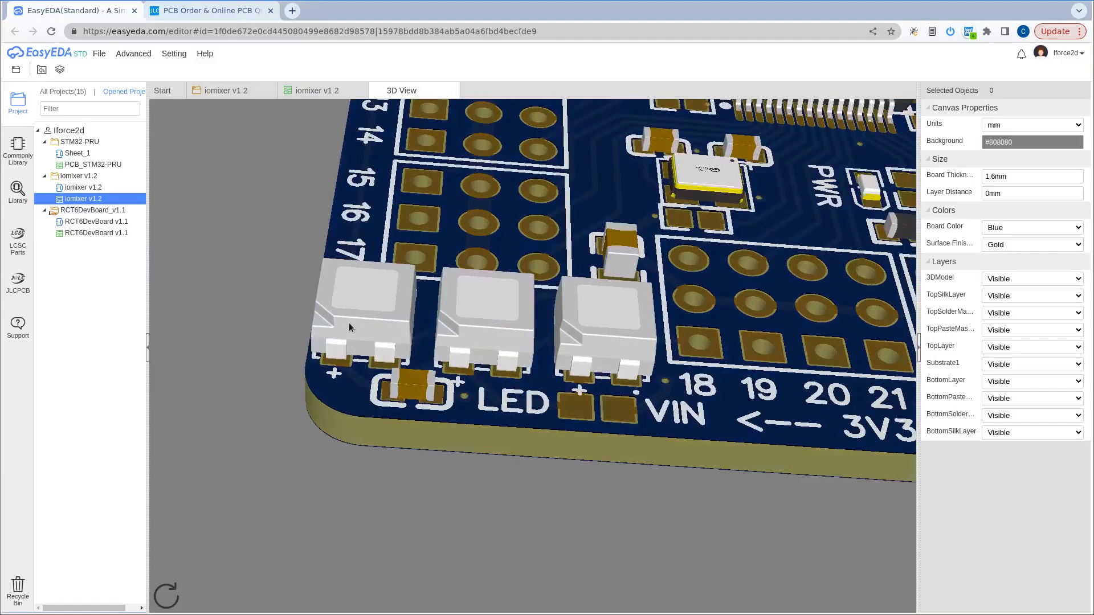
{"action": "scroll", "coordinate": [458, 422], "scroll_direction": "down", "scroll_amount": 3}
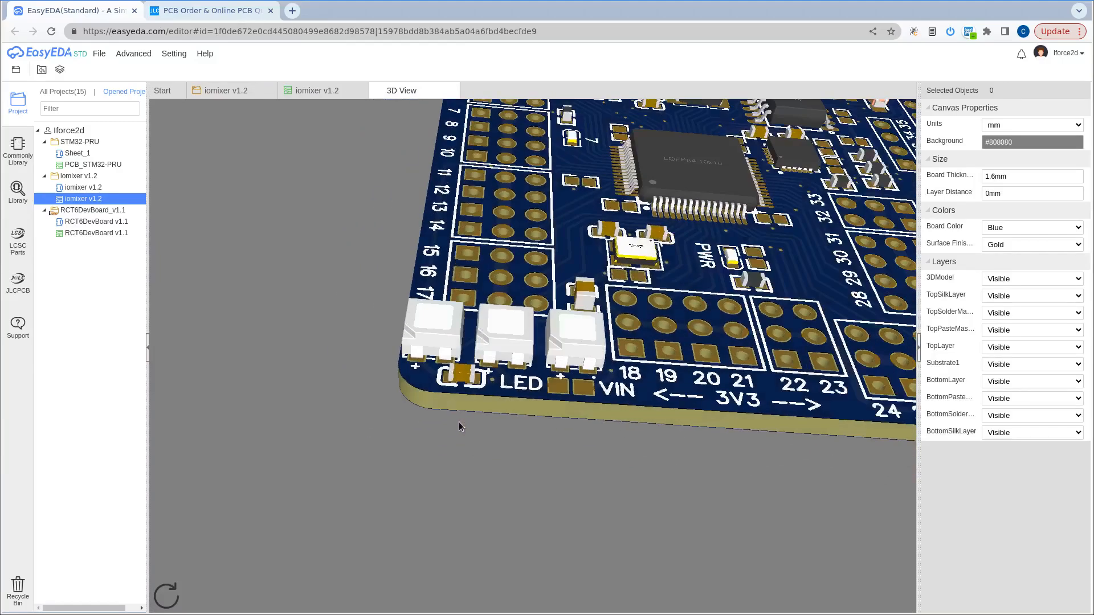
{"action": "scroll", "coordinate": [429, 399], "scroll_direction": "down", "scroll_amount": 2}
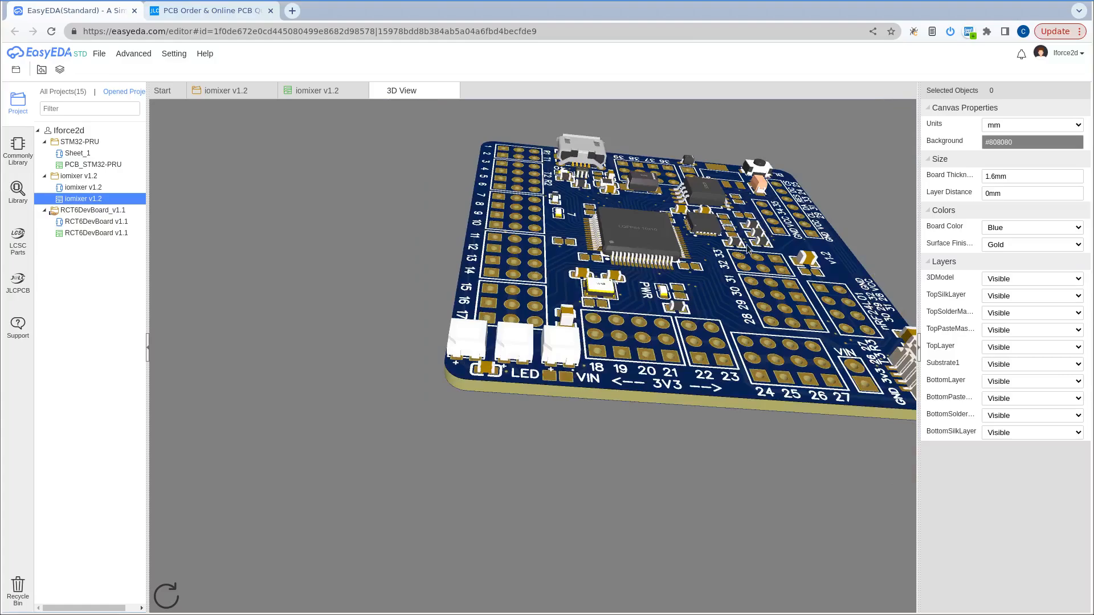
{"action": "left_click_drag", "start_coordinate": [555, 263], "coordinate": [546, 305]}
{"action": "scroll", "coordinate": [516, 387], "scroll_direction": "up", "scroll_amount": 4}
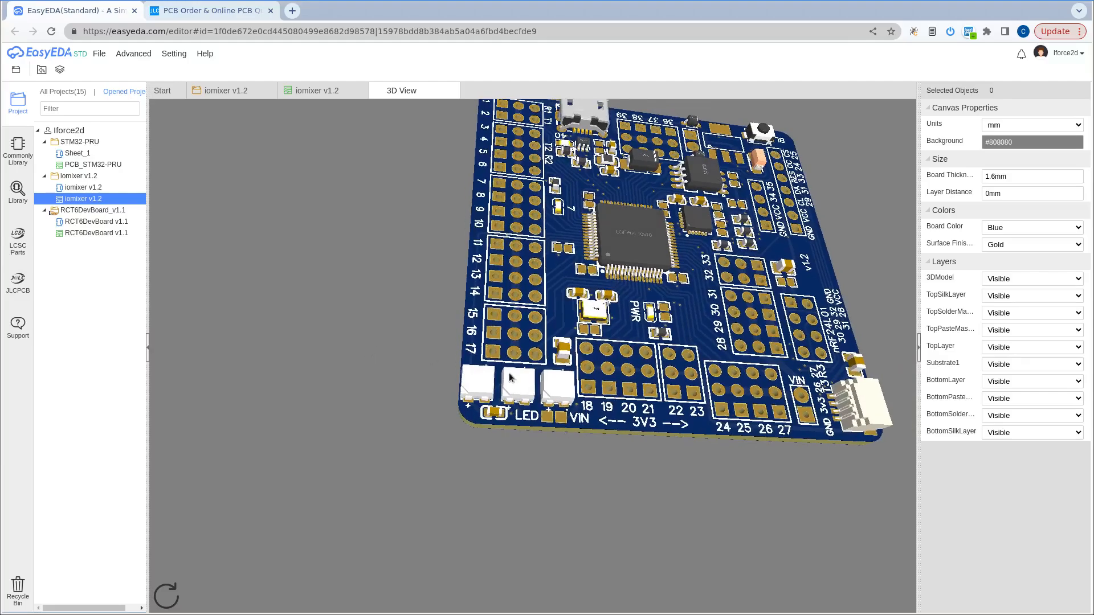
{"action": "left_click_drag", "start_coordinate": [521, 401], "coordinate": [521, 360]}
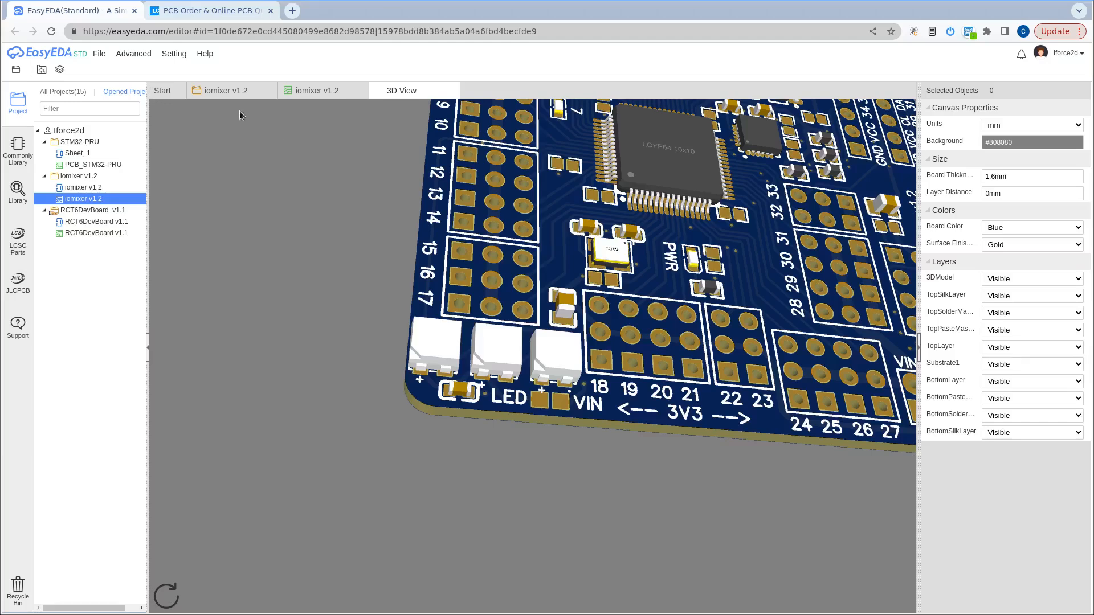
Switch back to the JLCPCB quote, set the PCBA type to Standard and proceed to the Bill of Materials stage.
{"action": "left_click", "coordinate": [192, 9]}
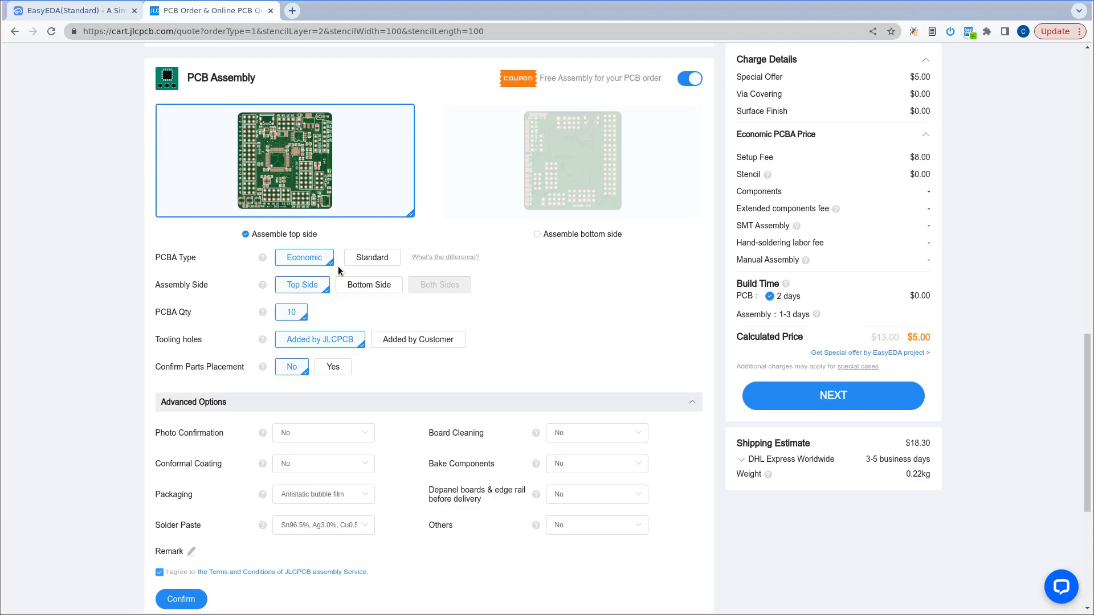
{"action": "left_click", "coordinate": [368, 260]}
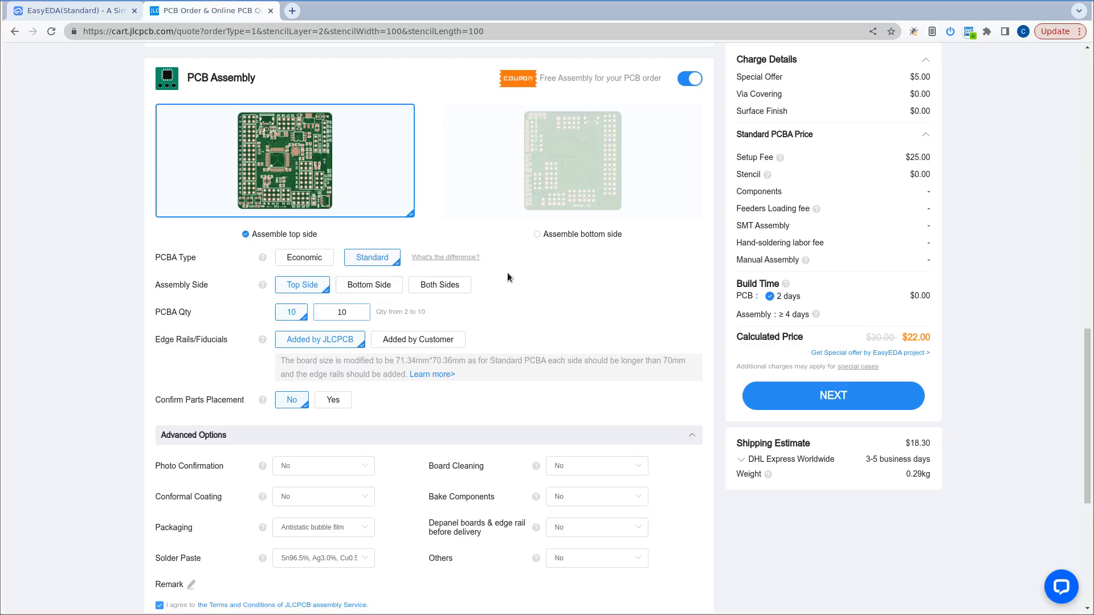
{"action": "scroll", "coordinate": [535, 322], "scroll_direction": "down", "scroll_amount": 3}
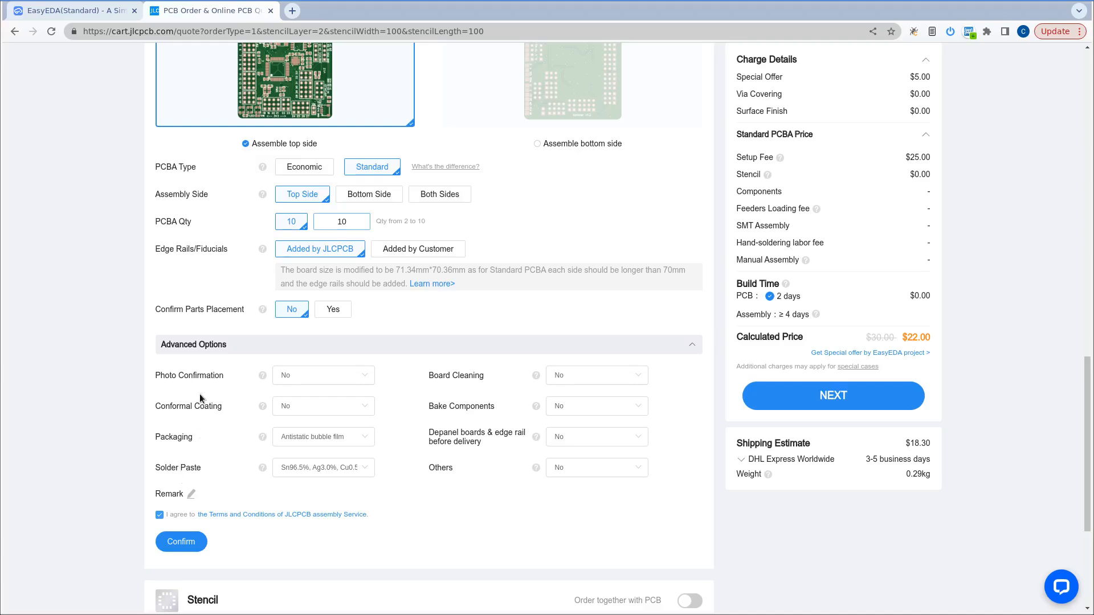
{"action": "scroll", "coordinate": [217, 399], "scroll_direction": "down", "scroll_amount": 2}
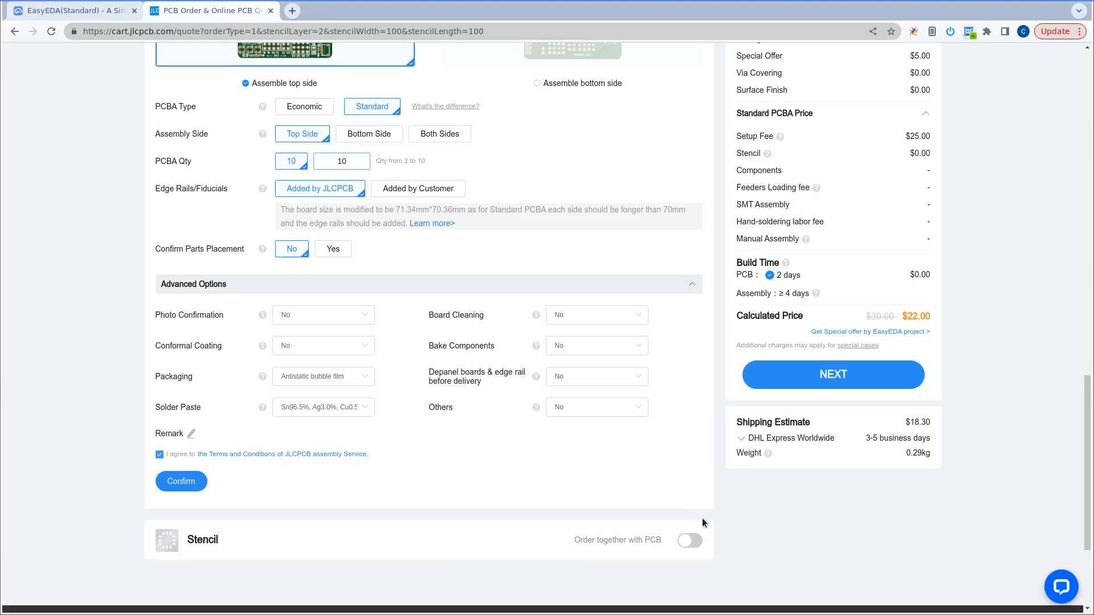
{"action": "scroll", "coordinate": [774, 455], "scroll_direction": "up", "scroll_amount": 1}
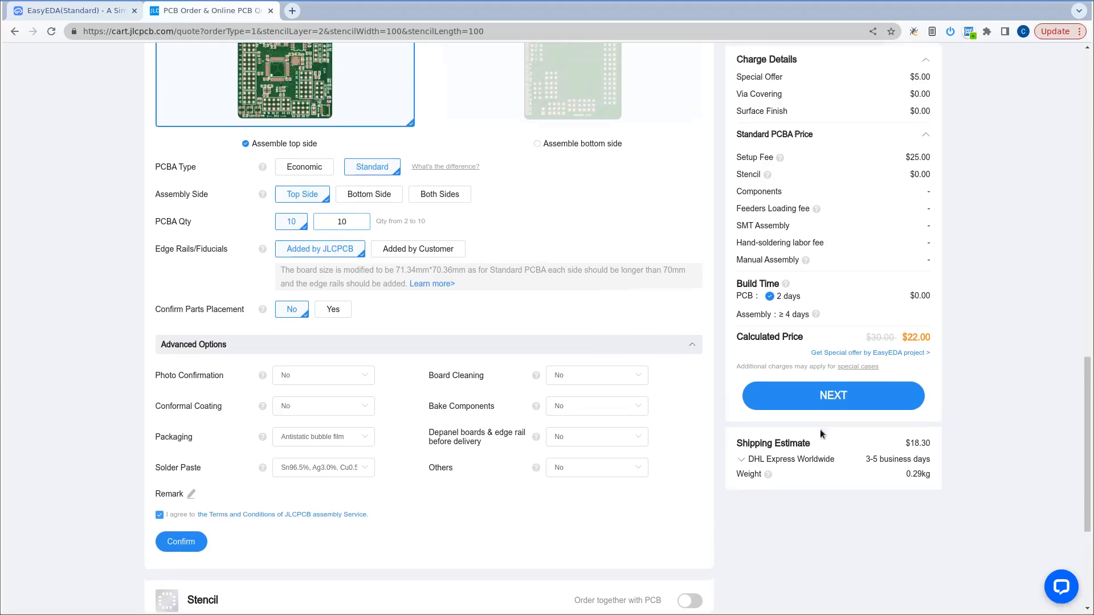
{"action": "left_click", "coordinate": [836, 399]}
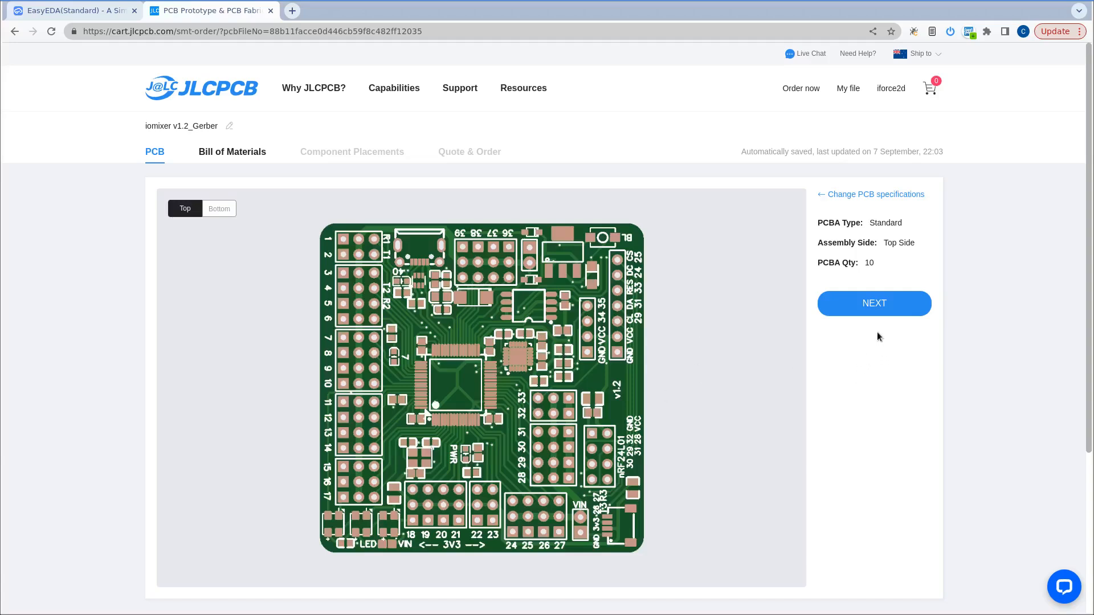
{"action": "left_click", "coordinate": [881, 303]}
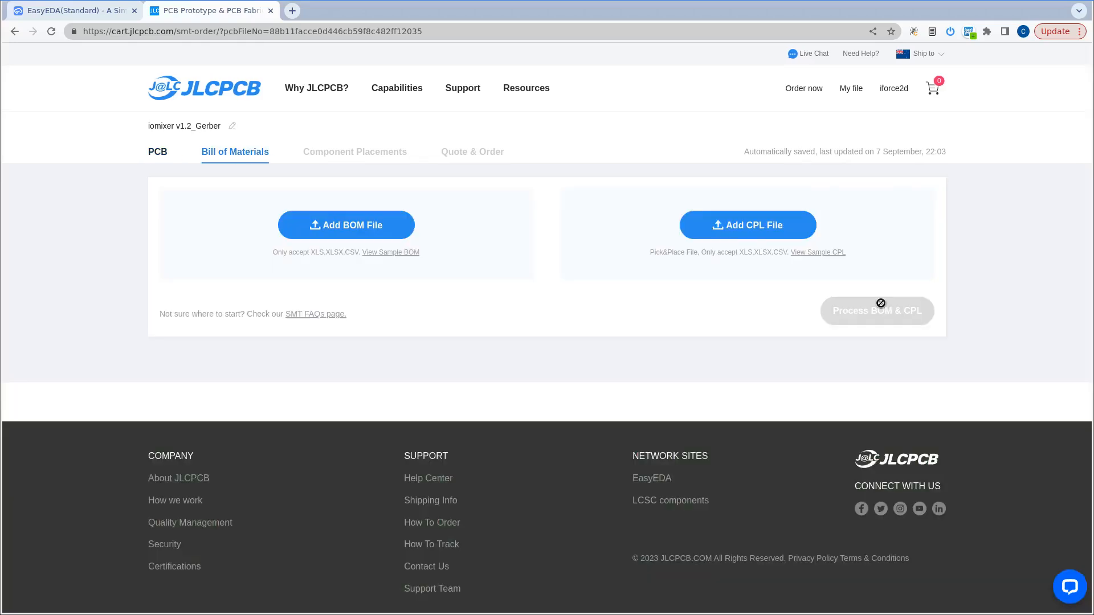
Add iomixer_v1.2_BOM.csv as the BOM file for the assembly order.
{"action": "left_click", "coordinate": [352, 224]}
{"action": "left_click", "coordinate": [304, 200]}
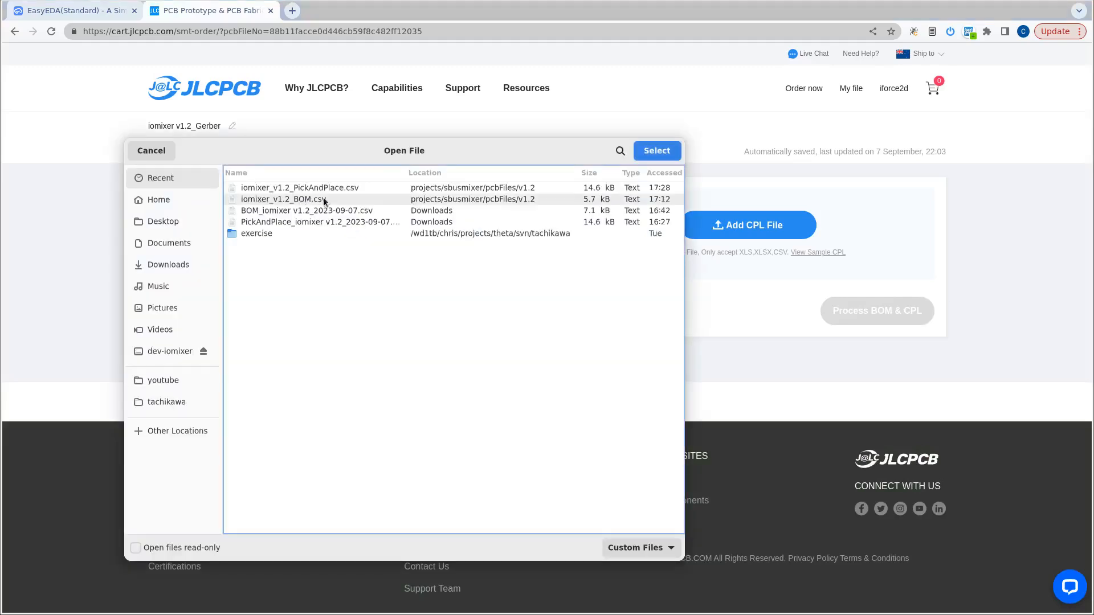
{"action": "left_click", "coordinate": [644, 152]}
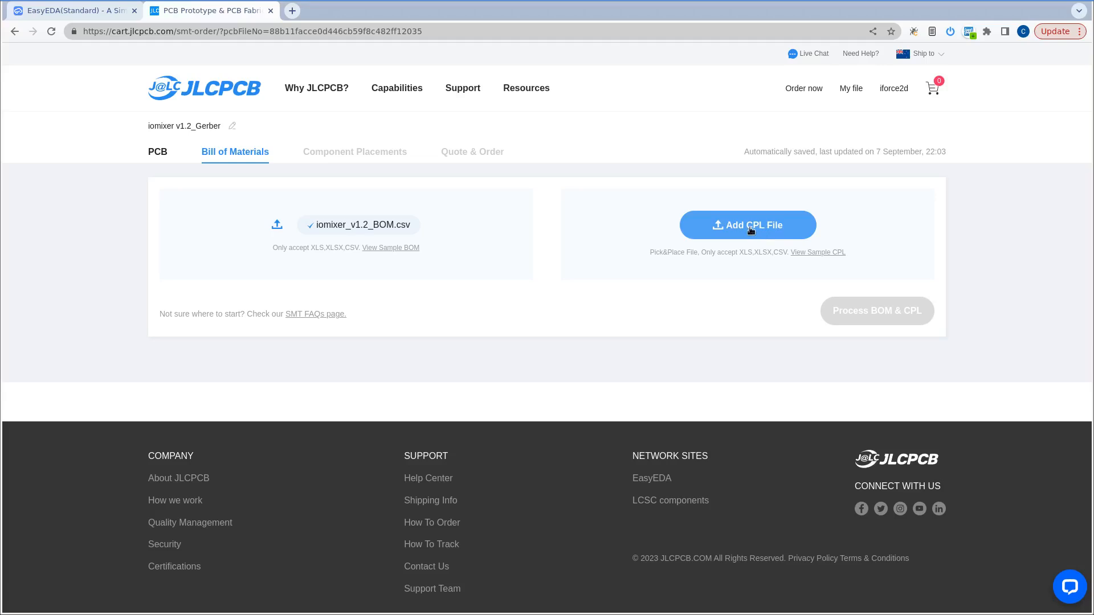
Add iomixer_v1.2_PickAndPlace.csv as the CPL file and process the BOM and CPL.
{"action": "left_click", "coordinate": [744, 226]}
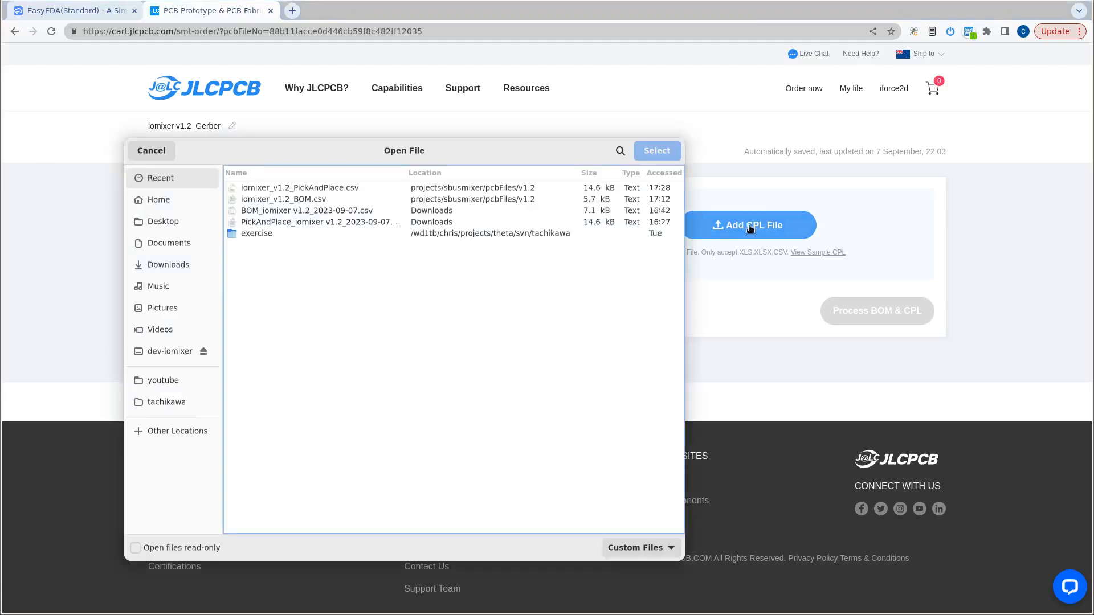
{"action": "left_click", "coordinate": [306, 191]}
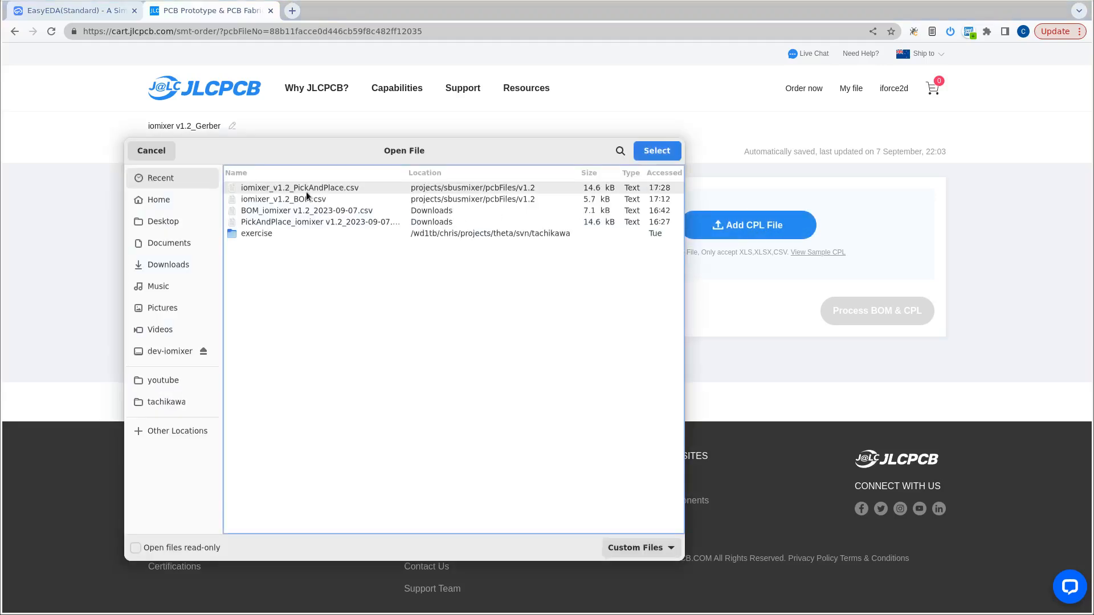
{"action": "left_click", "coordinate": [657, 151]}
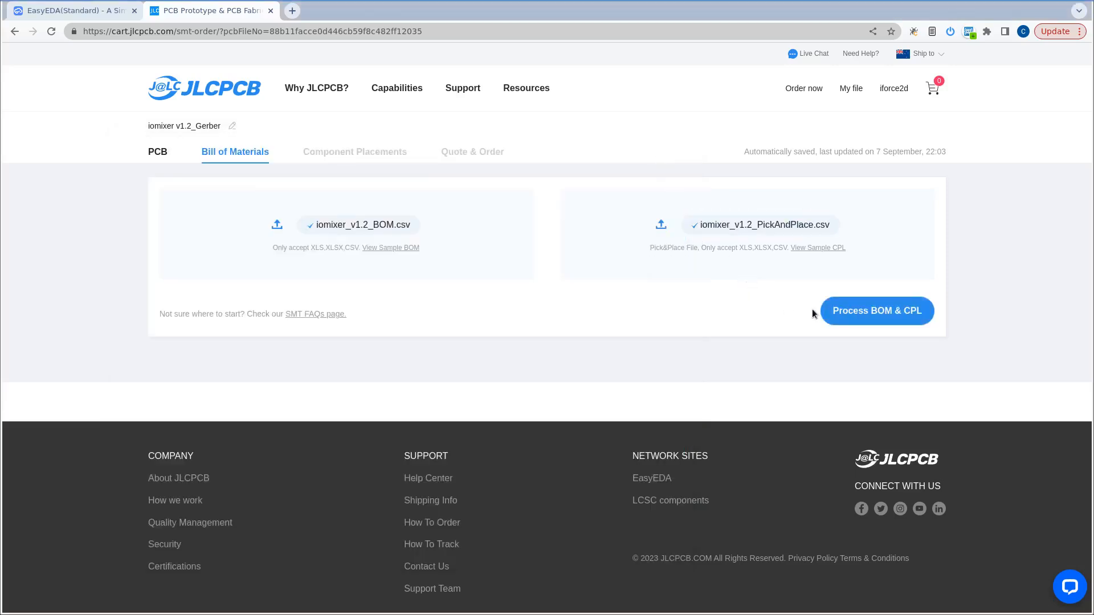
{"action": "left_click", "coordinate": [880, 310]}
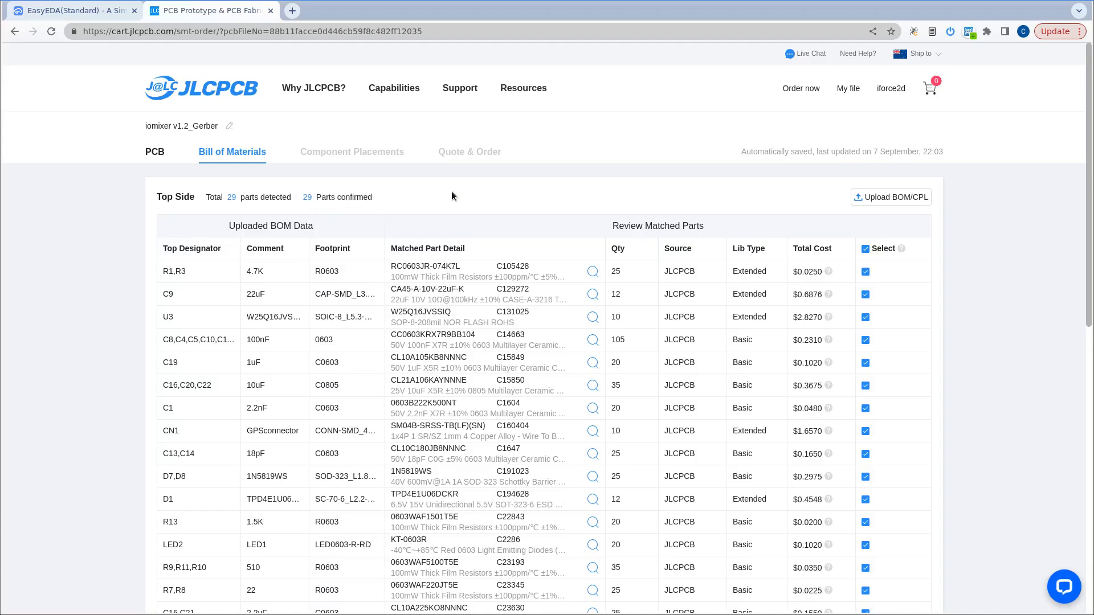
Review the matched top-side parts in the Bill of Materials, checking quantities, library types and costs.
{"action": "scroll", "coordinate": [966, 240], "scroll_direction": "down", "scroll_amount": 4}
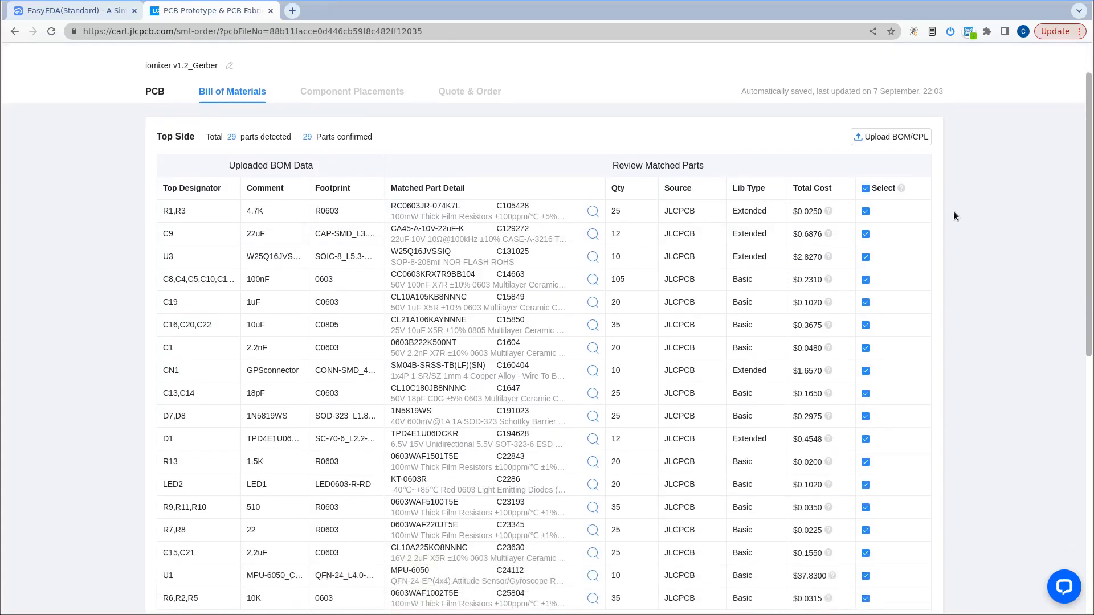
{"action": "scroll", "coordinate": [952, 209], "scroll_direction": "down", "scroll_amount": 7}
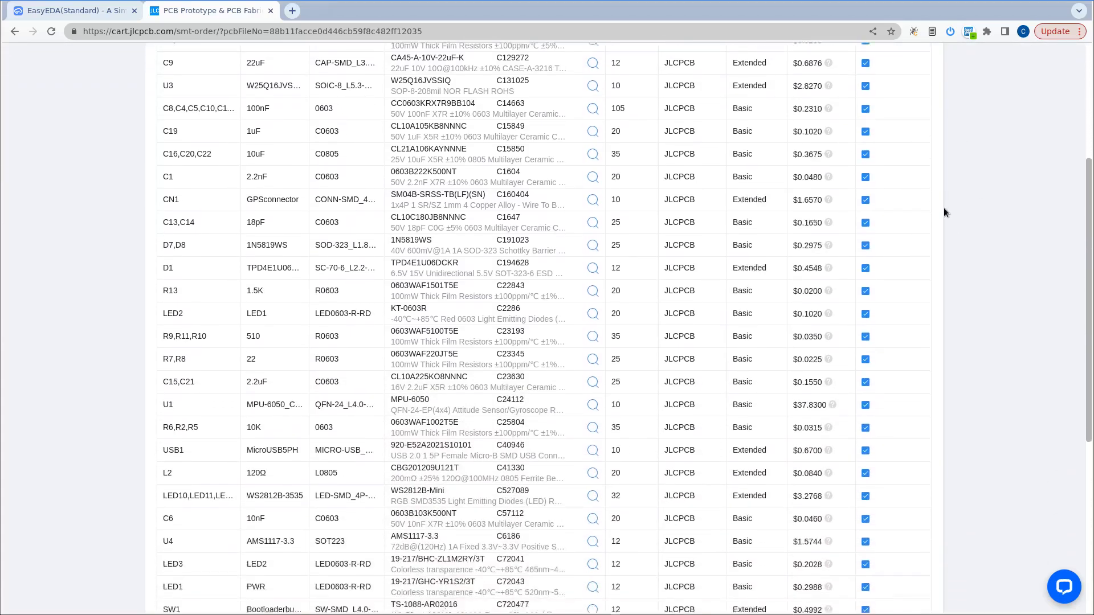
{"action": "scroll", "coordinate": [936, 212], "scroll_direction": "down", "scroll_amount": 1}
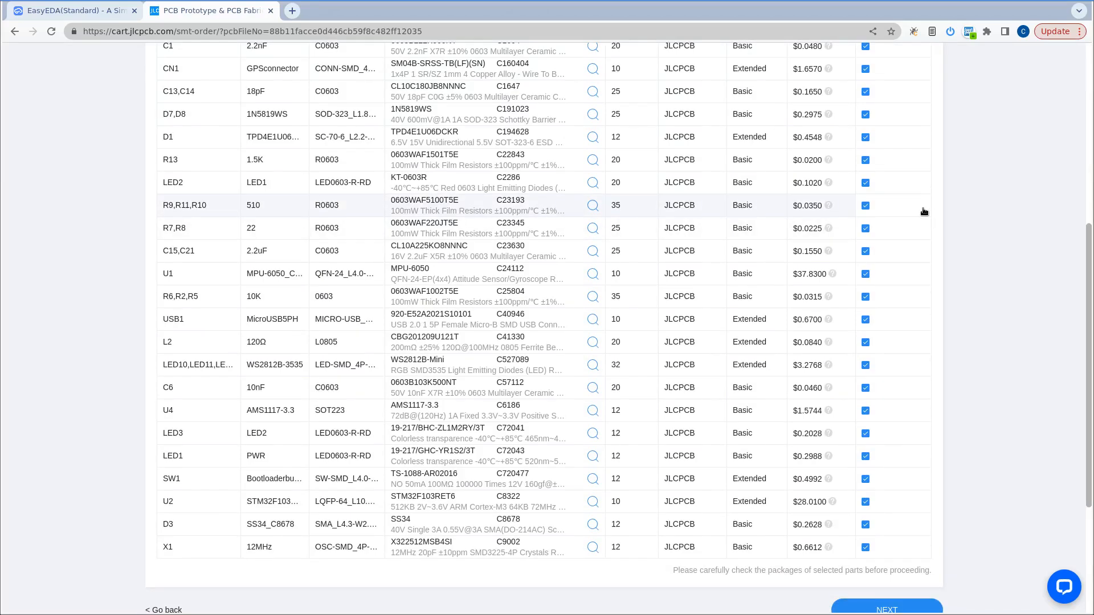
{"action": "scroll", "coordinate": [929, 213], "scroll_direction": "down", "scroll_amount": 1}
{"action": "scroll", "coordinate": [930, 213], "scroll_direction": "up", "scroll_amount": 1}
{"action": "scroll", "coordinate": [930, 213], "scroll_direction": "up", "scroll_amount": 4}
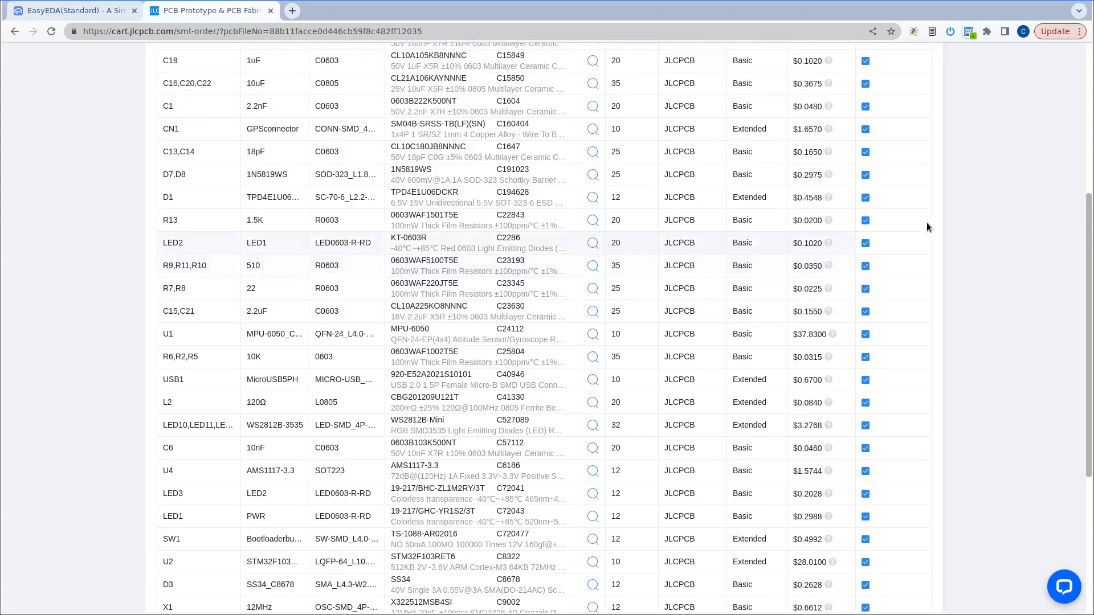
{"action": "scroll", "coordinate": [941, 216], "scroll_direction": "up", "scroll_amount": 2}
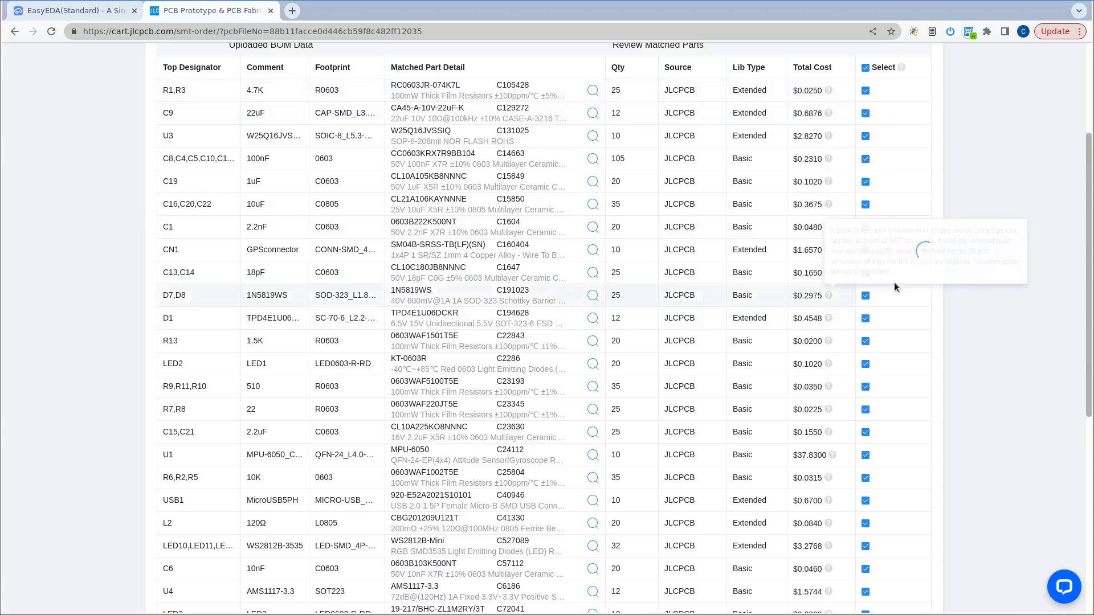
{"action": "scroll", "coordinate": [935, 319], "scroll_direction": "down", "scroll_amount": 3}
{"action": "scroll", "coordinate": [952, 330], "scroll_direction": "down", "scroll_amount": 2}
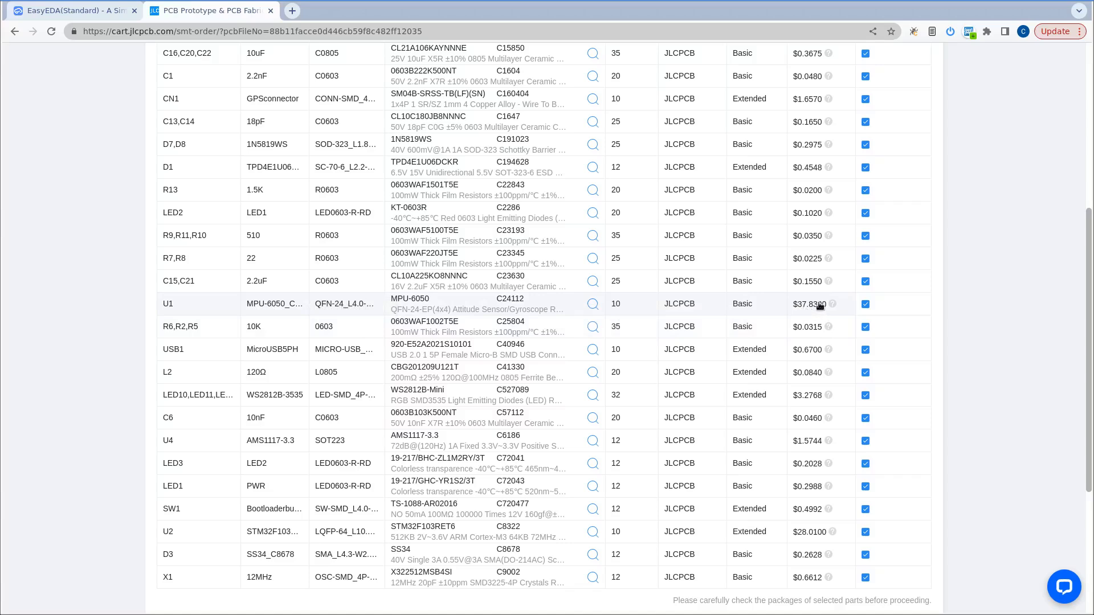
{"action": "scroll", "coordinate": [892, 356], "scroll_direction": "down", "scroll_amount": 2}
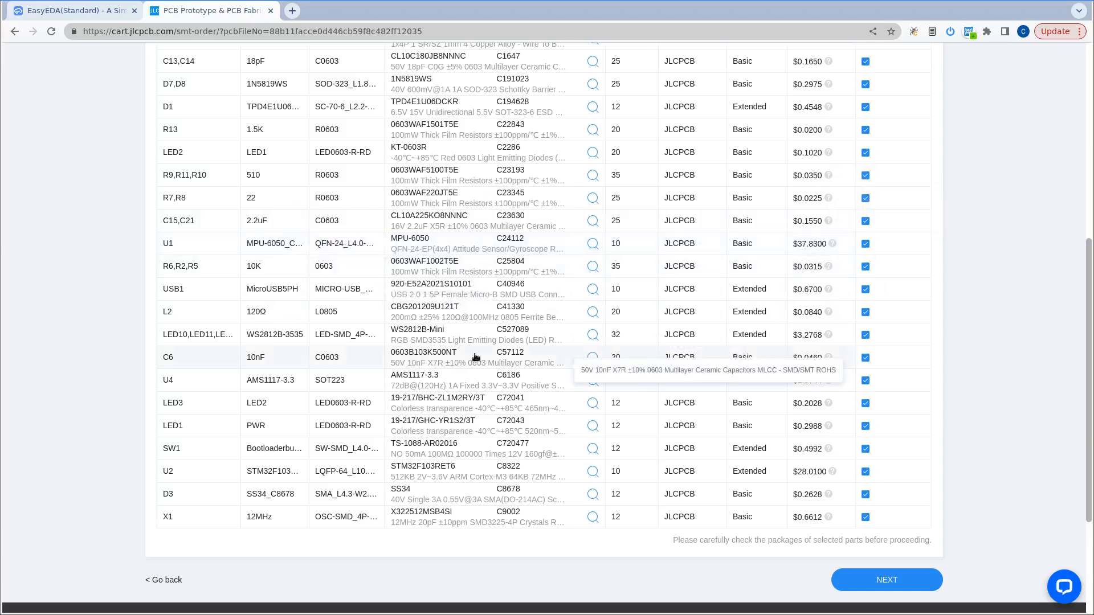
Accept the matched parts and proceed to the Component Placements stage.
{"action": "scroll", "coordinate": [968, 325], "scroll_direction": "down", "scroll_amount": 2}
{"action": "left_click", "coordinate": [895, 517]}
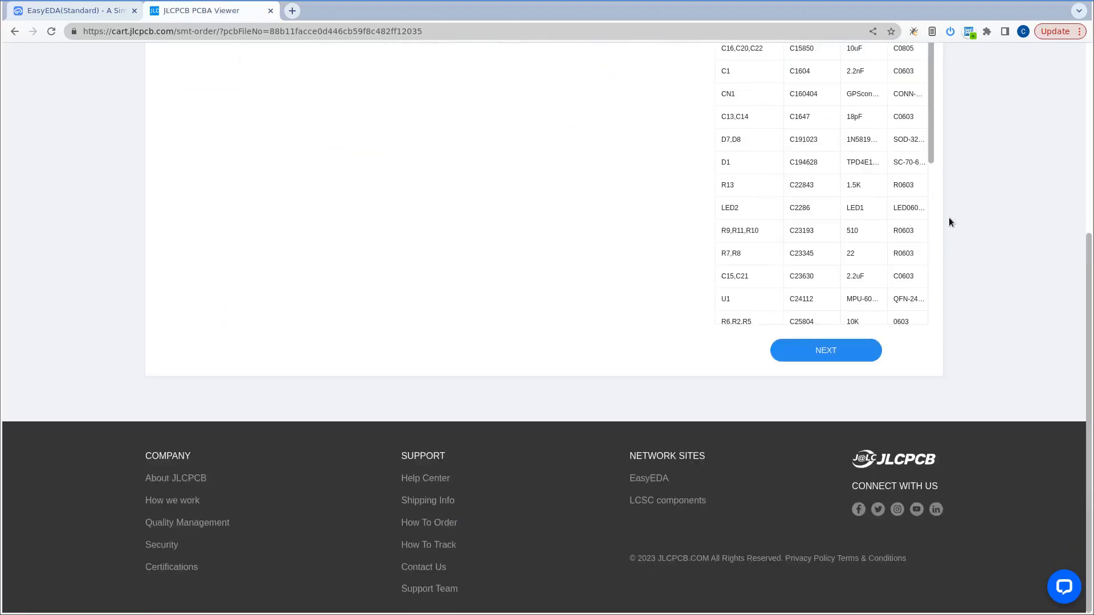
{"action": "scroll", "coordinate": [948, 222], "scroll_direction": "up", "scroll_amount": 4}
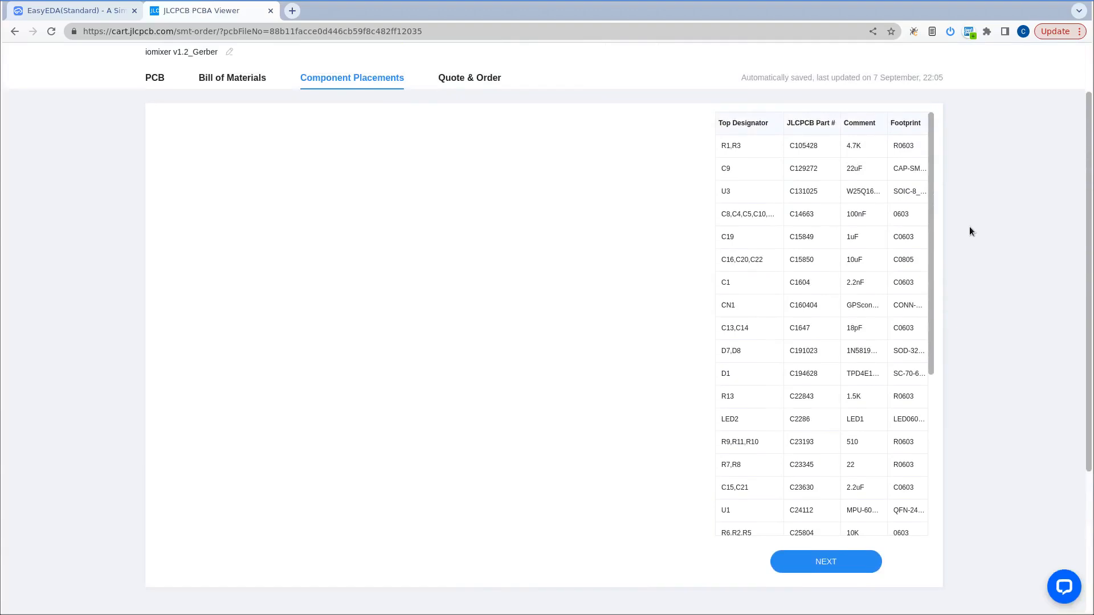
{"action": "scroll", "coordinate": [969, 227], "scroll_direction": "down", "scroll_amount": 1}
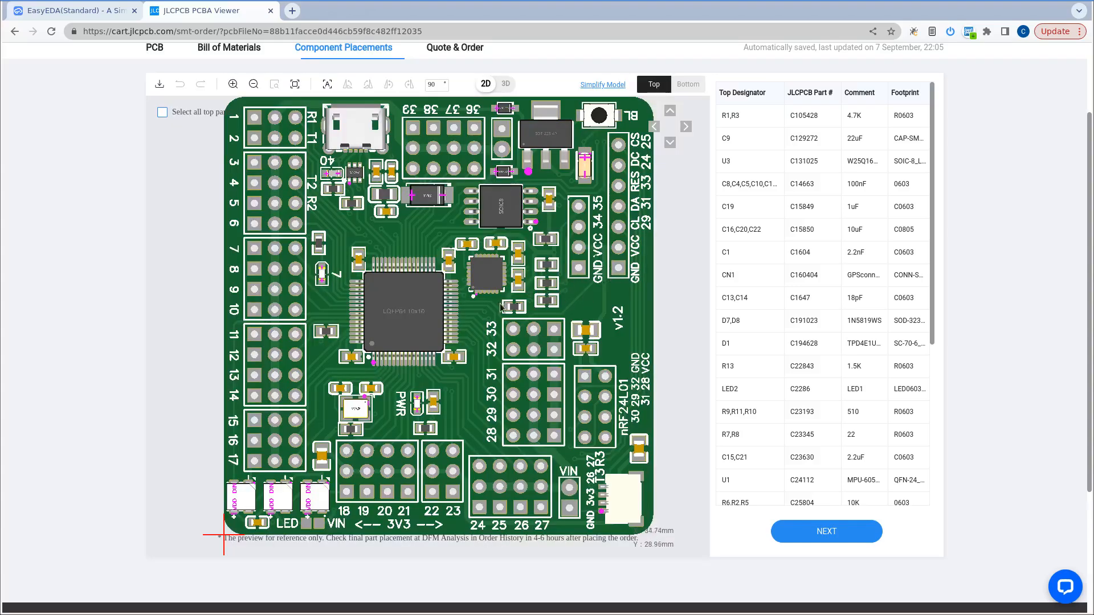
Examine the placement of the LQFP64 chip and its surrounding parts in the 2D board preview.
{"action": "scroll", "coordinate": [464, 308], "scroll_direction": "up", "scroll_amount": 5}
{"action": "scroll", "coordinate": [463, 307], "scroll_direction": "down", "scroll_amount": 5}
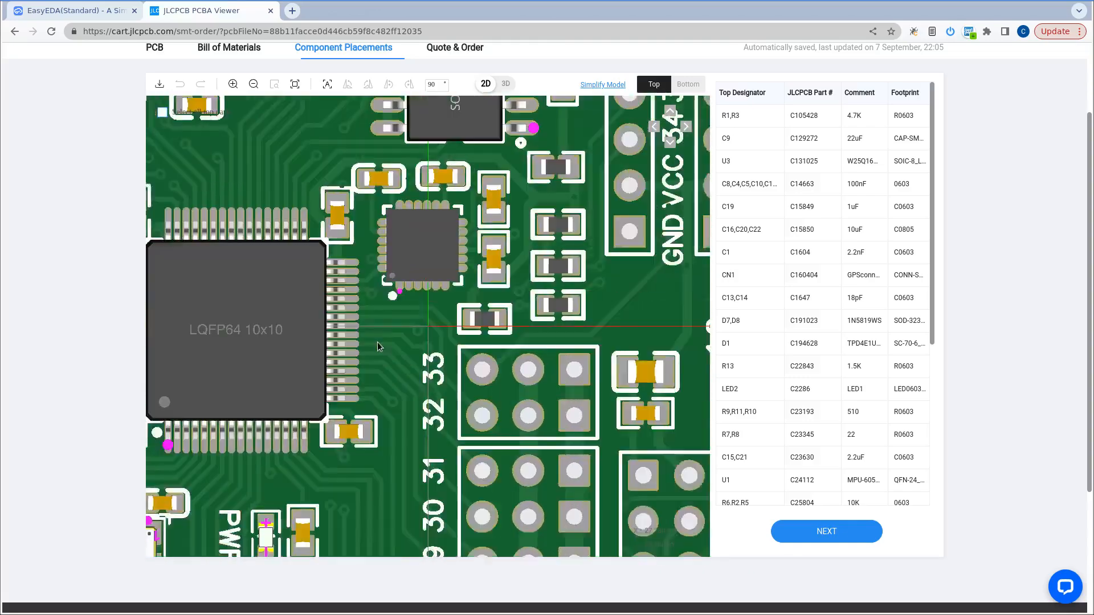
{"action": "scroll", "coordinate": [460, 348], "scroll_direction": "down", "scroll_amount": 5}
{"action": "scroll", "coordinate": [489, 319], "scroll_direction": "up", "scroll_amount": 5}
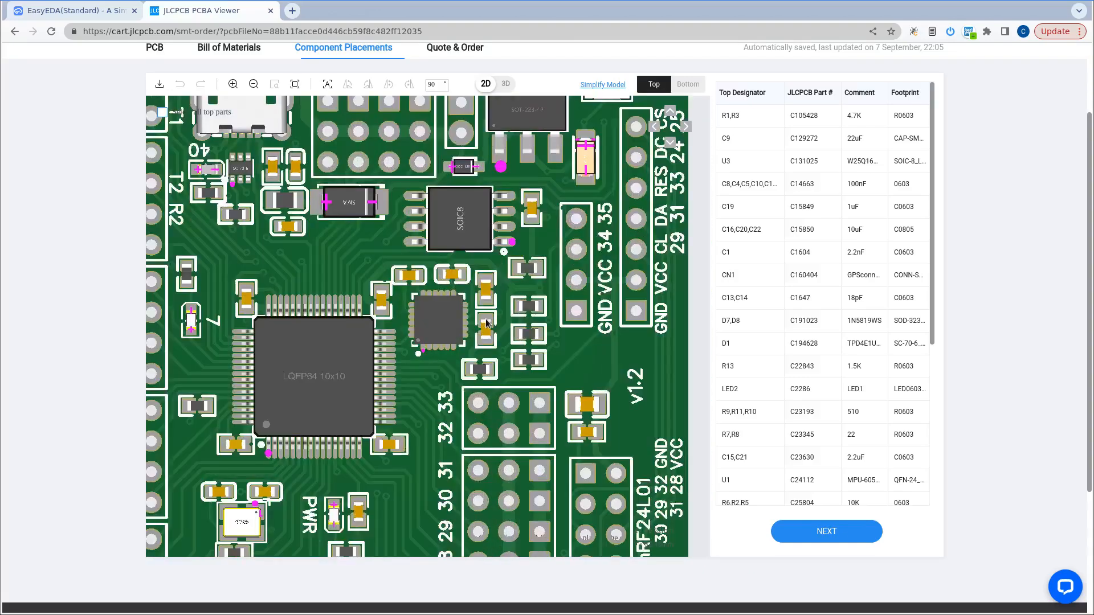
{"action": "scroll", "coordinate": [484, 319], "scroll_direction": "down", "scroll_amount": 3}
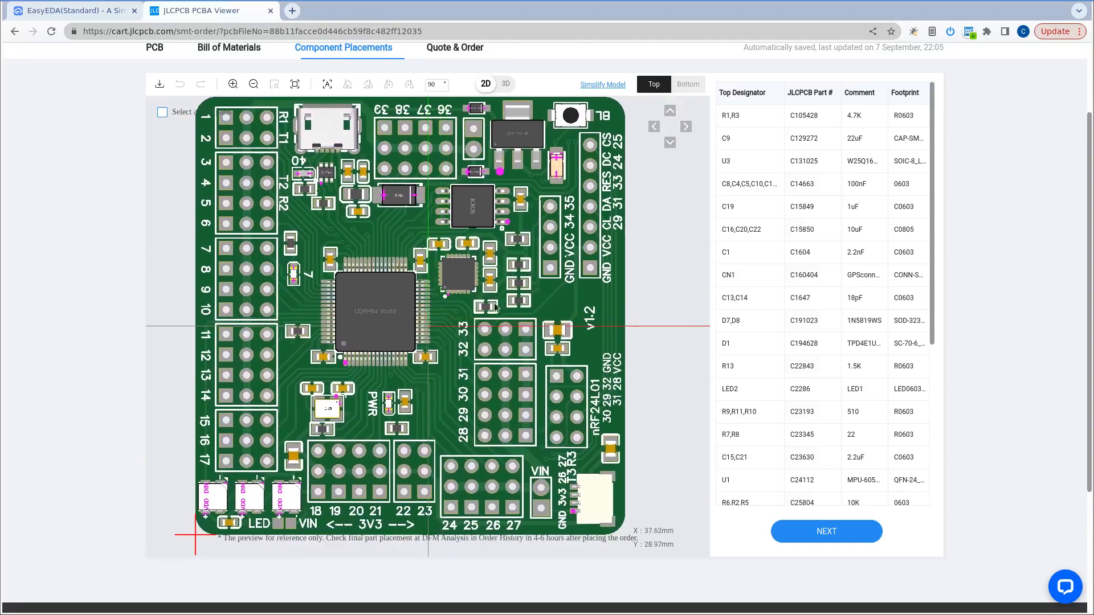
Inspect the assembled board from a low side angle in the 3D preview, then return to 2D.
{"action": "left_click", "coordinate": [505, 84]}
{"action": "left_click_drag", "start_coordinate": [453, 317], "coordinate": [413, 394]}
{"action": "left_click_drag", "start_coordinate": [407, 389], "coordinate": [491, 101]}
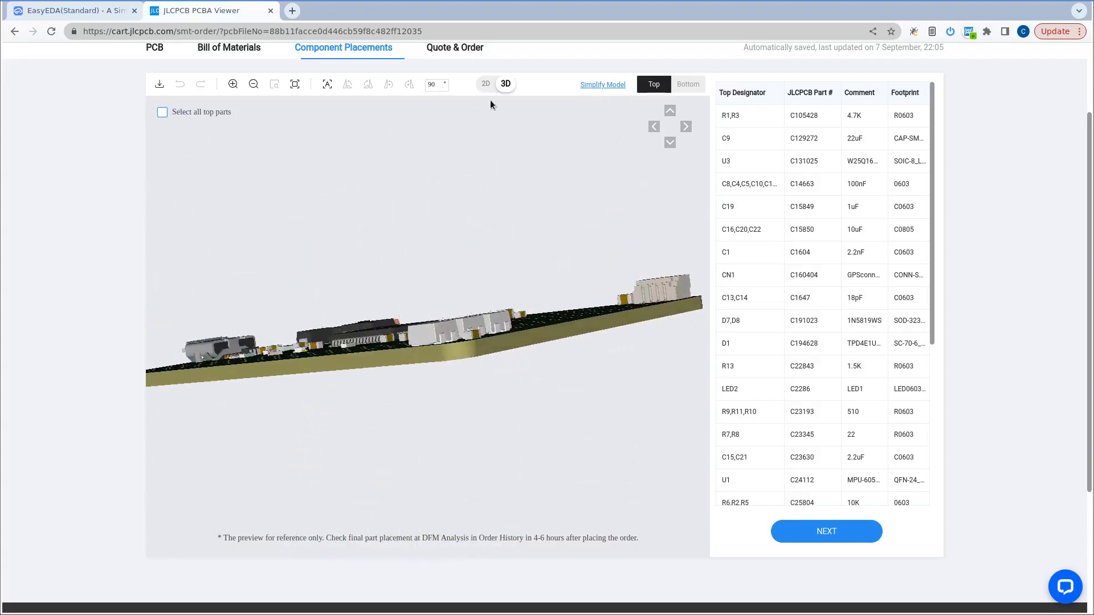
{"action": "left_click", "coordinate": [486, 85]}
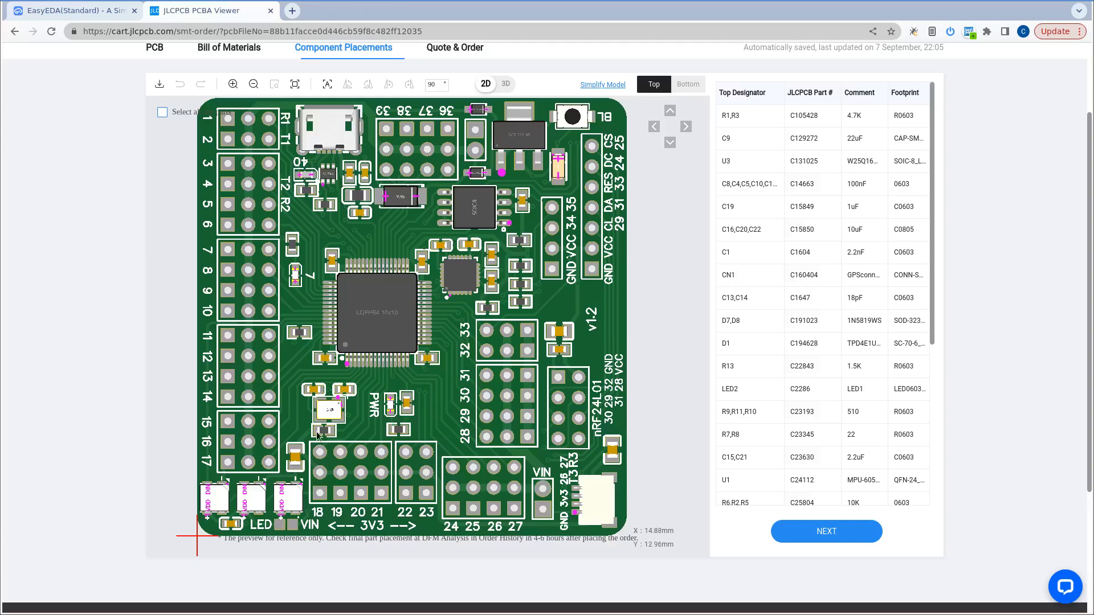
Check the orientation of the three WS2812B LEDs at the board's corner against their silkscreen markings.
{"action": "scroll", "coordinate": [270, 473], "scroll_direction": "up", "scroll_amount": 2}
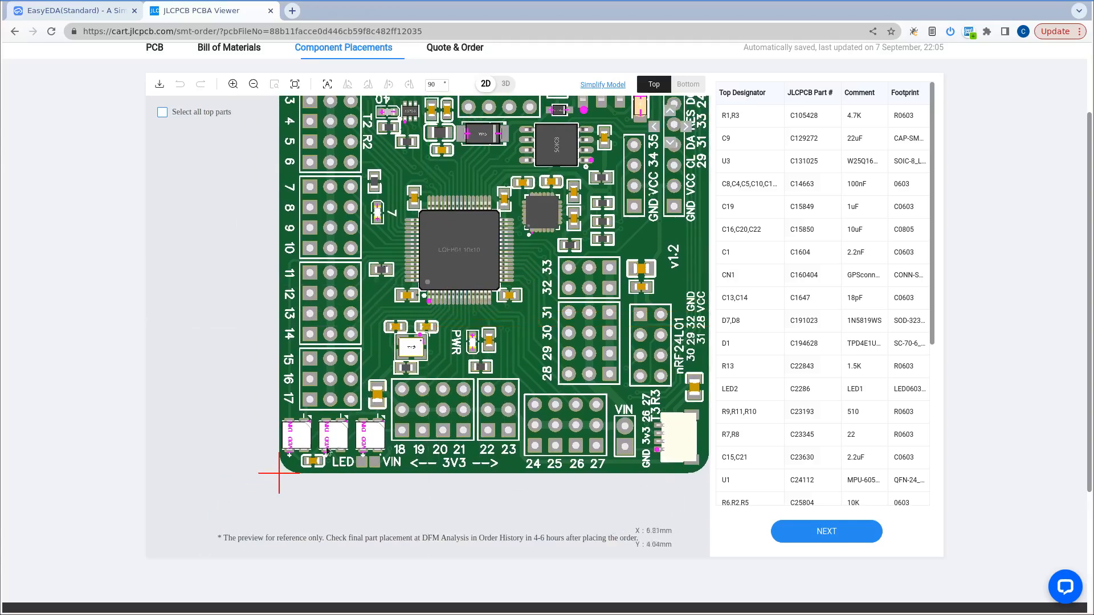
{"action": "scroll", "coordinate": [268, 453], "scroll_direction": "up", "scroll_amount": 2}
{"action": "scroll", "coordinate": [268, 453], "scroll_direction": "up", "scroll_amount": 3}
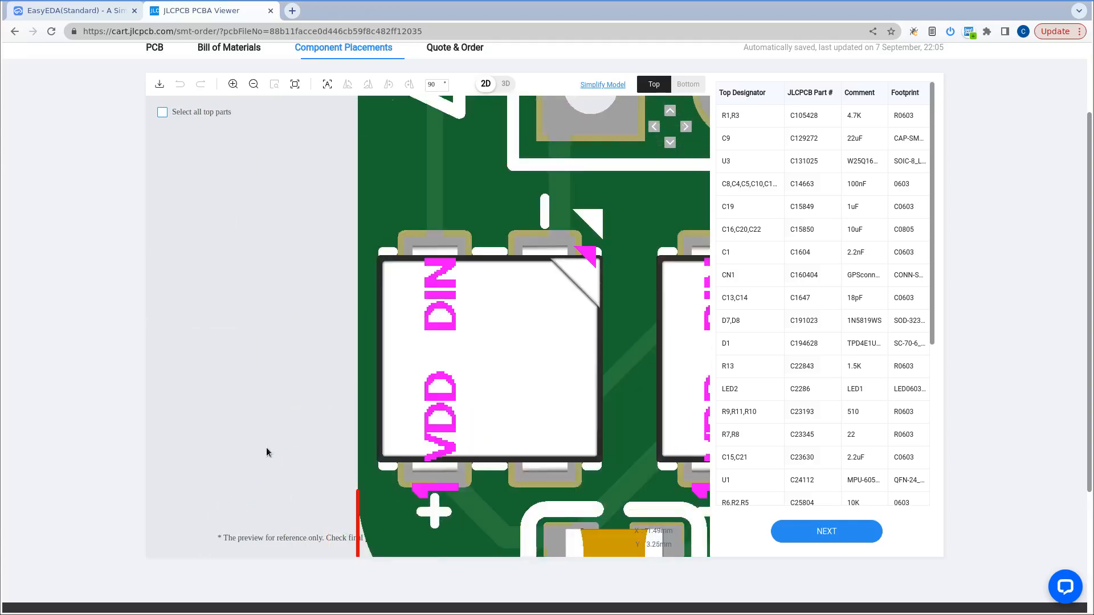
{"action": "scroll", "coordinate": [267, 453], "scroll_direction": "down", "scroll_amount": 7}
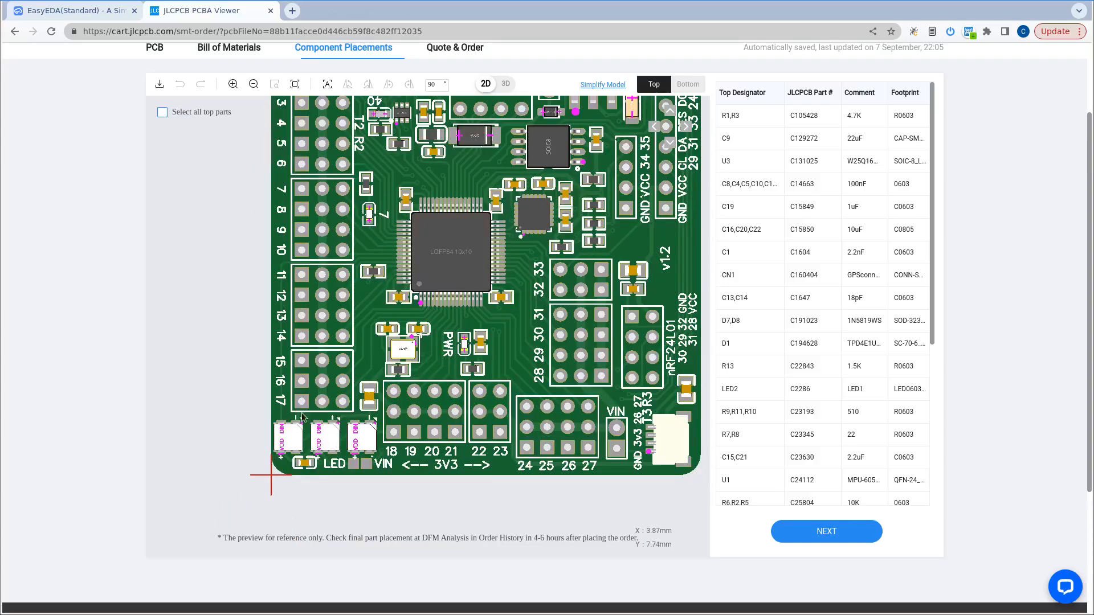
{"action": "scroll", "coordinate": [302, 417], "scroll_direction": "down", "scroll_amount": 2}
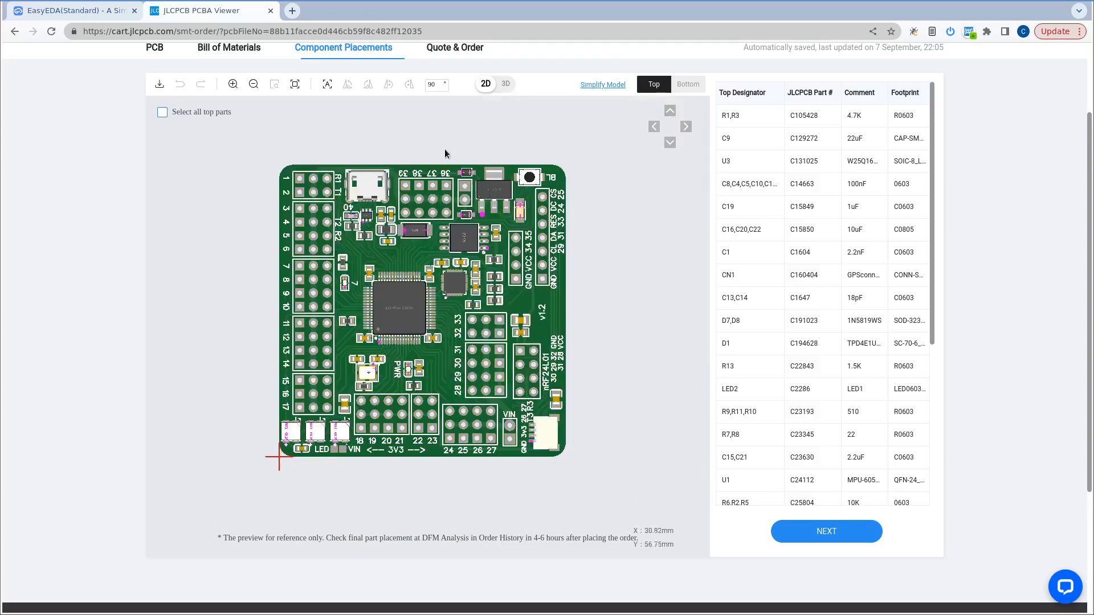
Locate the SOT-223 regulator U4 and LED2 on the board and check their placement.
{"action": "scroll", "coordinate": [445, 150], "scroll_direction": "up", "scroll_amount": 2}
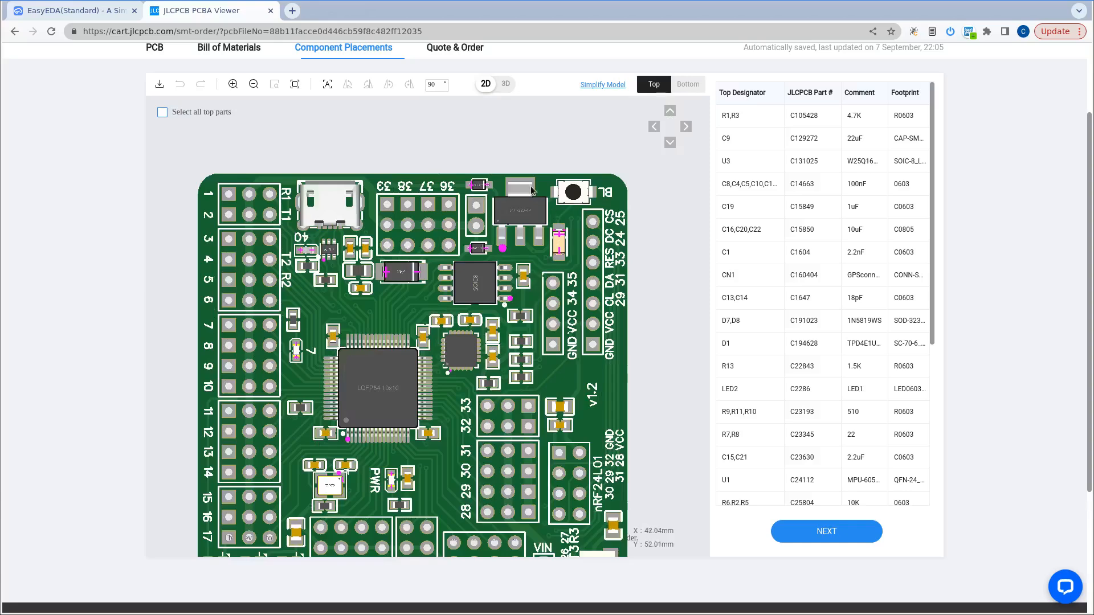
{"action": "scroll", "coordinate": [531, 190], "scroll_direction": "up", "scroll_amount": 4}
{"action": "left_click", "coordinate": [483, 296]}
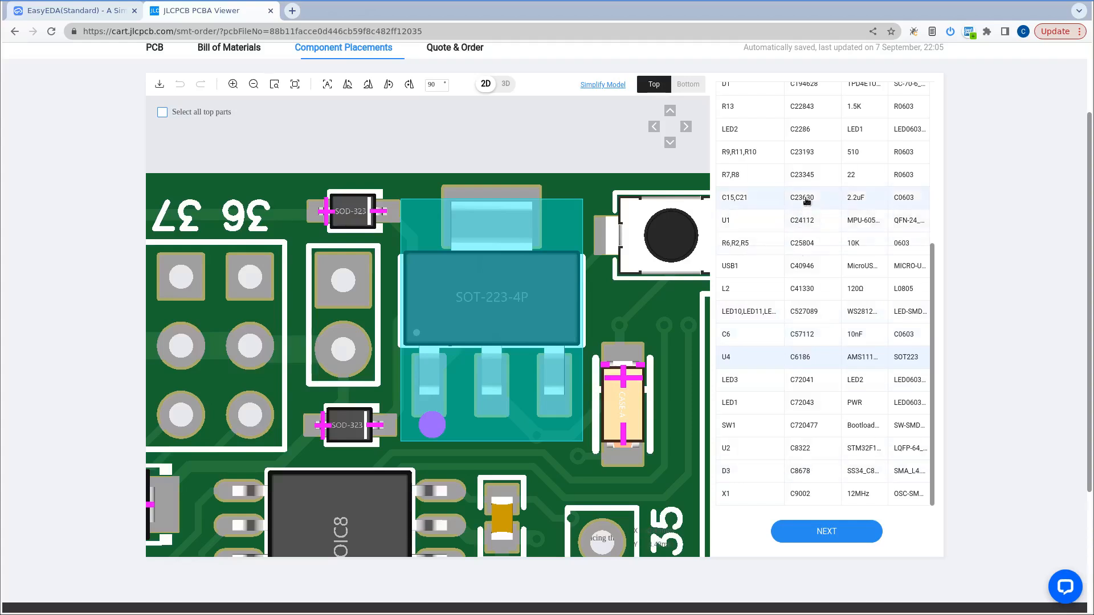
{"action": "left_click", "coordinate": [800, 132]}
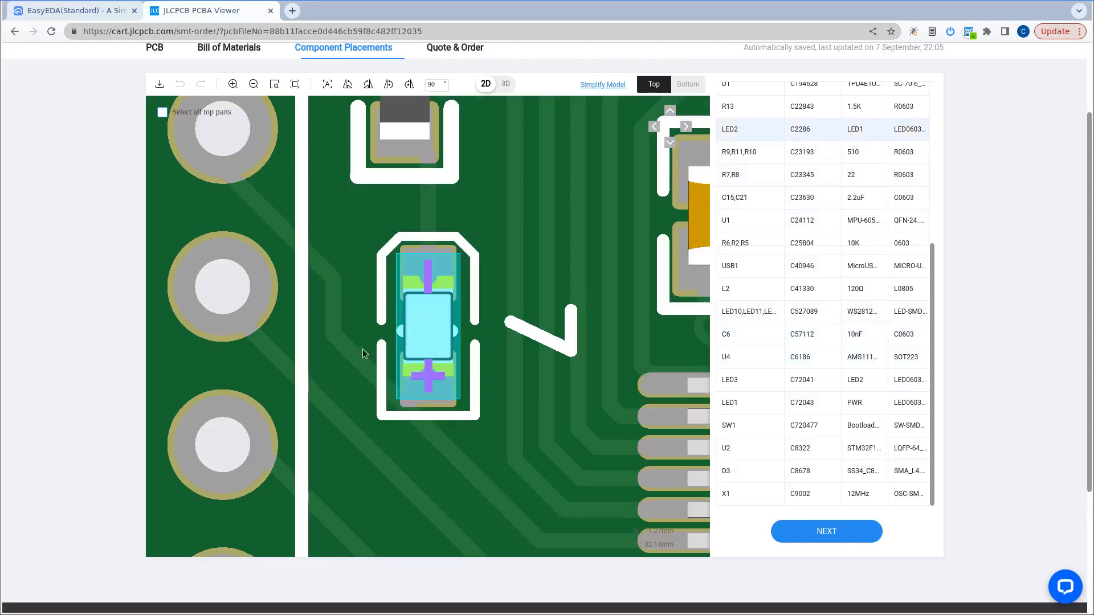
{"action": "scroll", "coordinate": [367, 349], "scroll_direction": "down", "scroll_amount": 5}
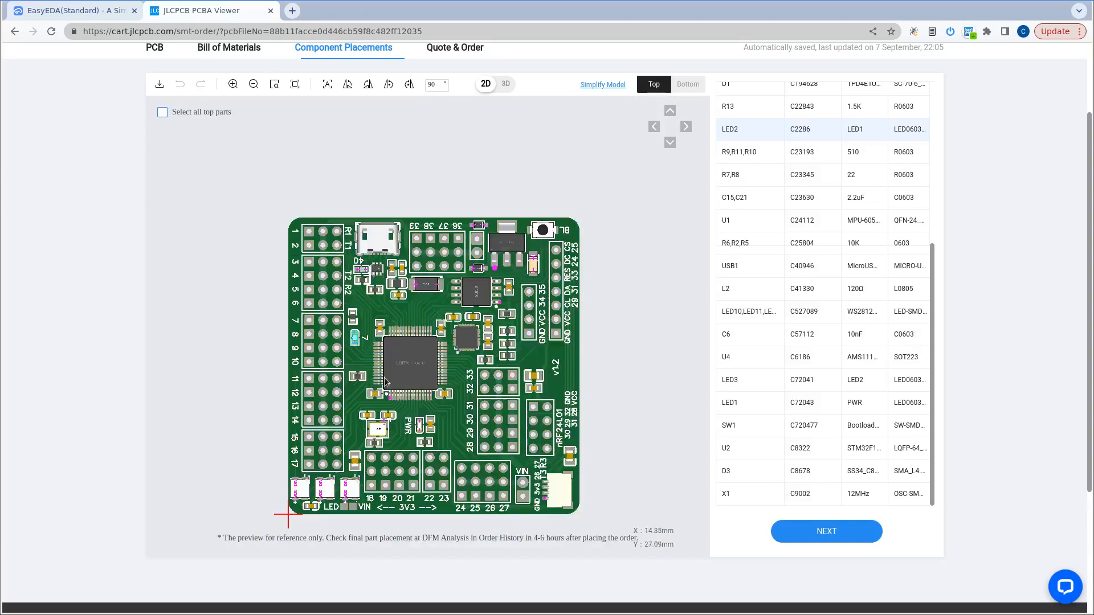
Check the polarity and placement of the SMA diode and the parts around the SOIC8 and SOT-223 packages.
{"action": "scroll", "coordinate": [413, 283], "scroll_direction": "up", "scroll_amount": 5}
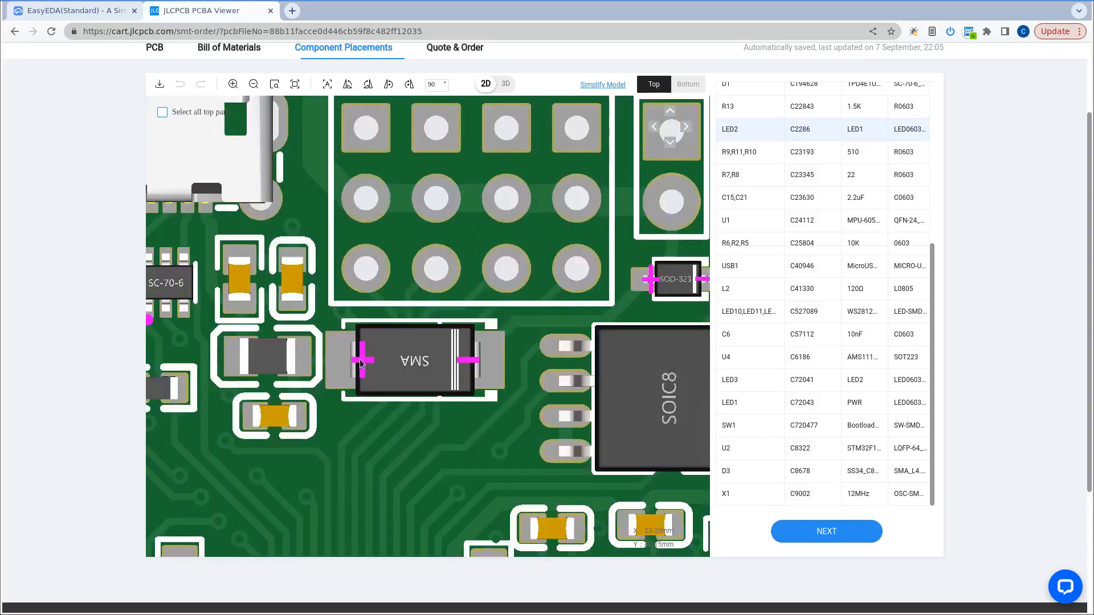
{"action": "scroll", "coordinate": [313, 352], "scroll_direction": "down", "scroll_amount": 3}
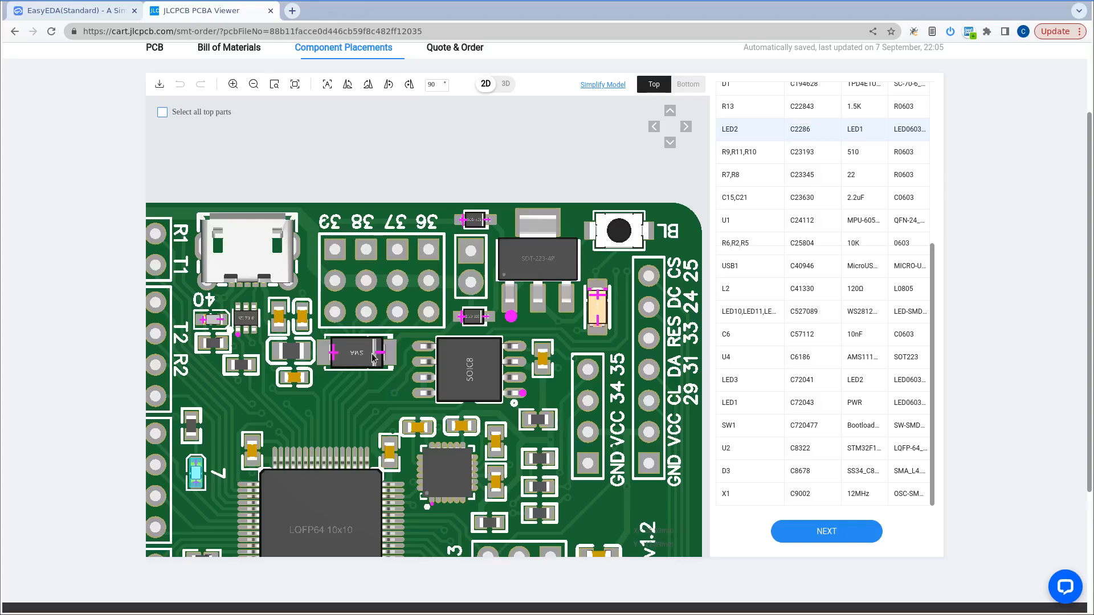
{"action": "scroll", "coordinate": [446, 173], "scroll_direction": "down", "scroll_amount": 3}
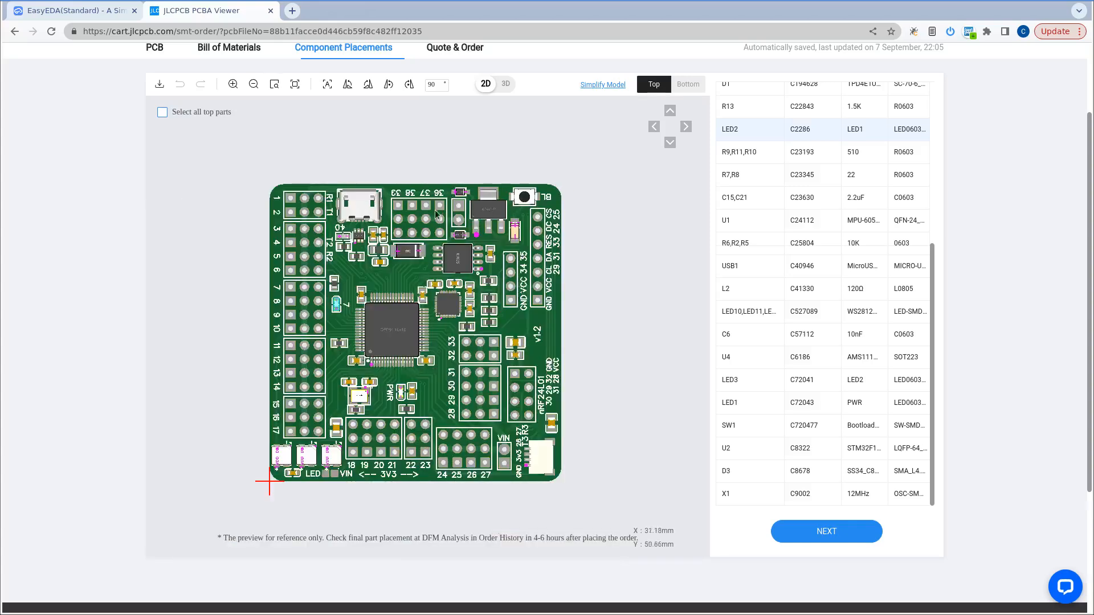
{"action": "scroll", "coordinate": [395, 303], "scroll_direction": "up", "scroll_amount": 2}
{"action": "scroll", "coordinate": [396, 303], "scroll_direction": "down", "scroll_amount": 2}
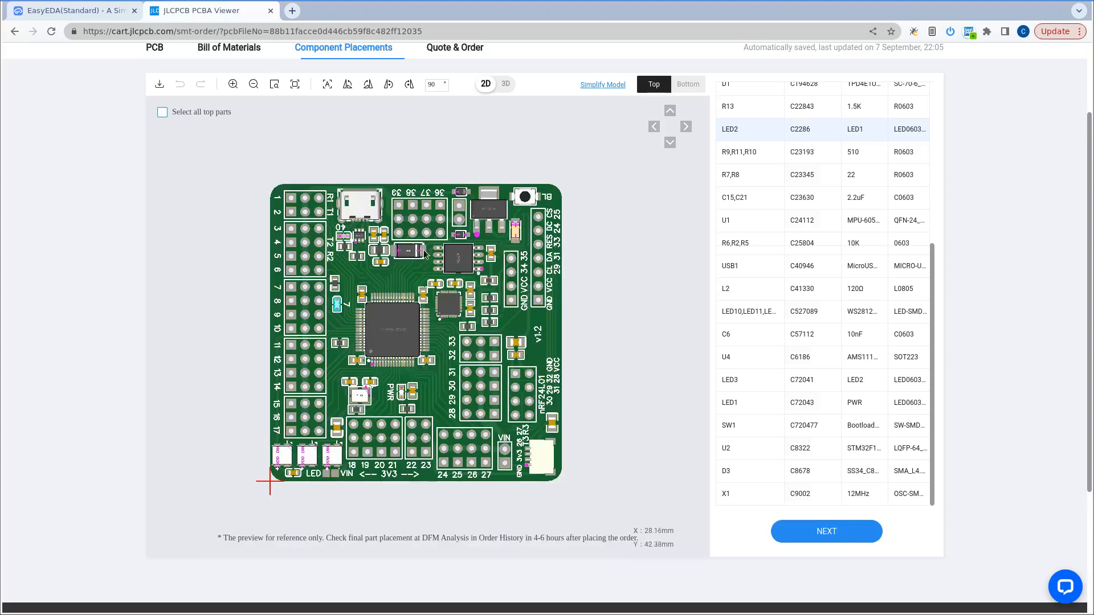
{"action": "scroll", "coordinate": [499, 177], "scroll_direction": "up", "scroll_amount": 3}
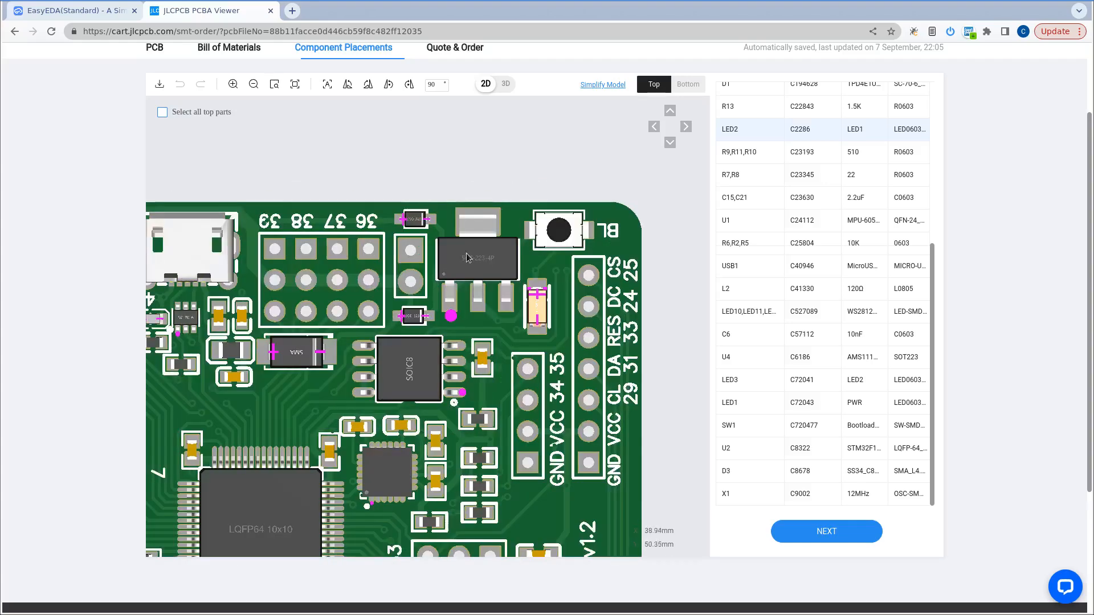
Accept the component placements and proceed to the Quote & Order stage.
{"action": "scroll", "coordinate": [478, 193], "scroll_direction": "down", "scroll_amount": 2}
{"action": "scroll", "coordinate": [469, 159], "scroll_direction": "down", "scroll_amount": 1}
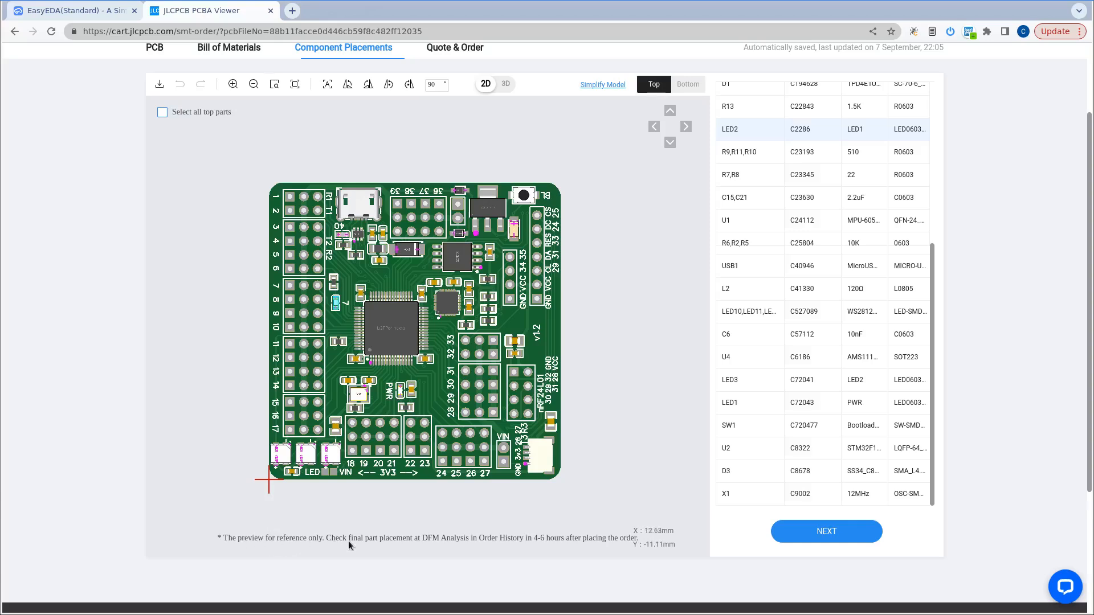
{"action": "left_click", "coordinate": [825, 532]}
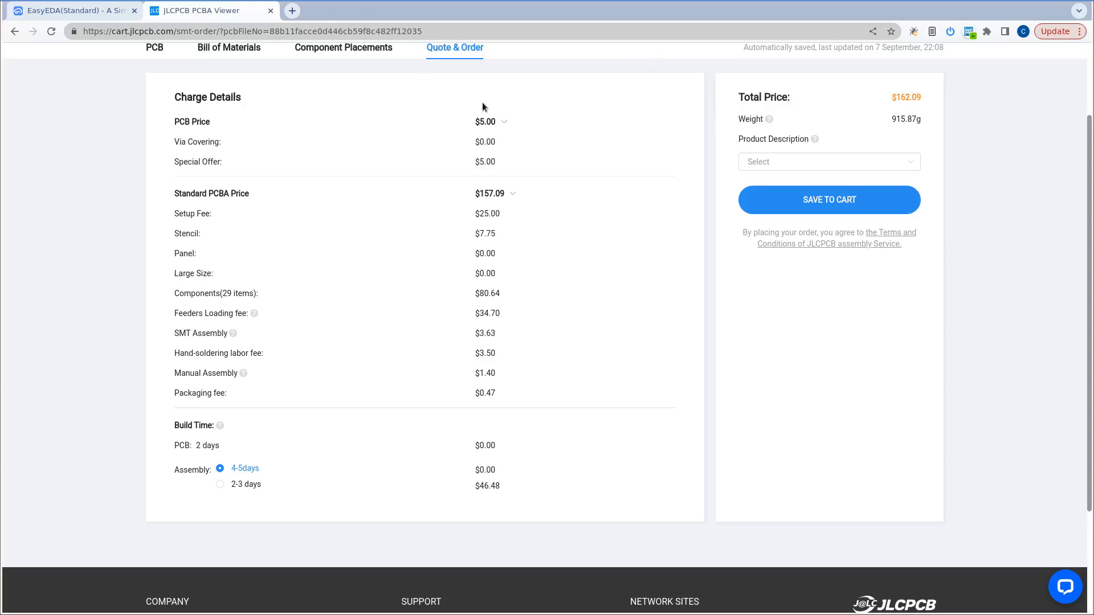
Switch to the EasyEDA editor and examine the whole iomixer v1.2 board in the 3D view.
{"action": "left_click", "coordinate": [80, 11]}
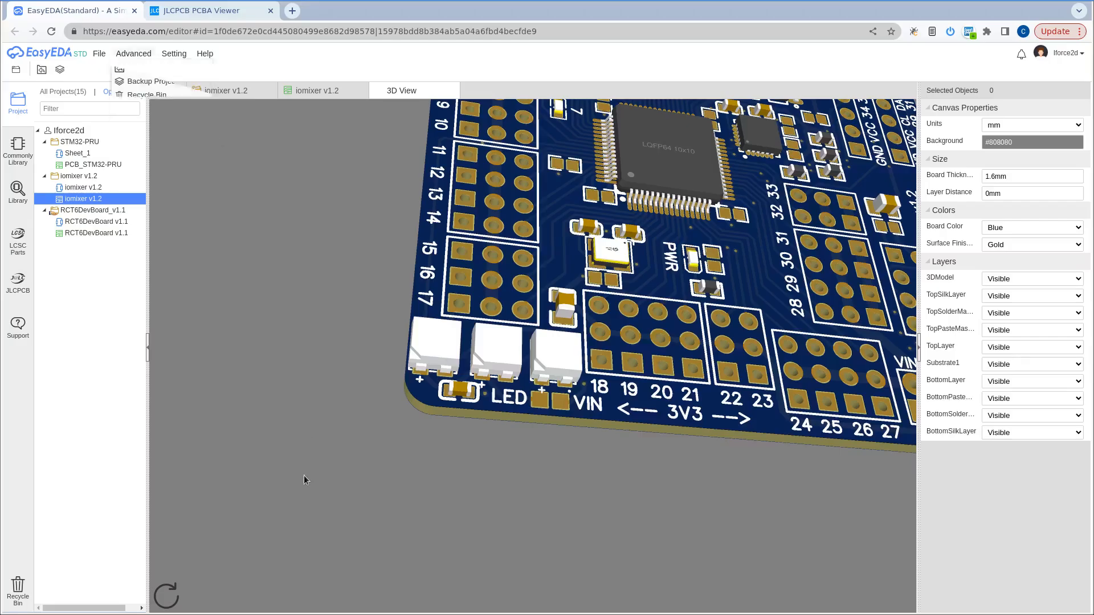
{"action": "scroll", "coordinate": [293, 455], "scroll_direction": "down", "scroll_amount": 2}
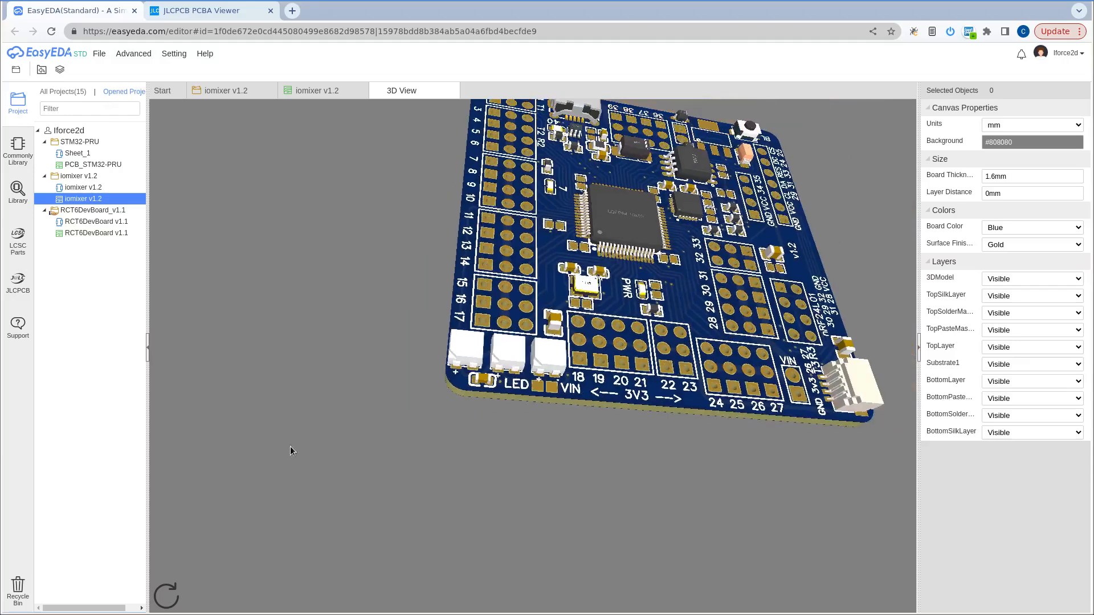
{"action": "left_click_drag", "start_coordinate": [593, 245], "coordinate": [590, 307]}
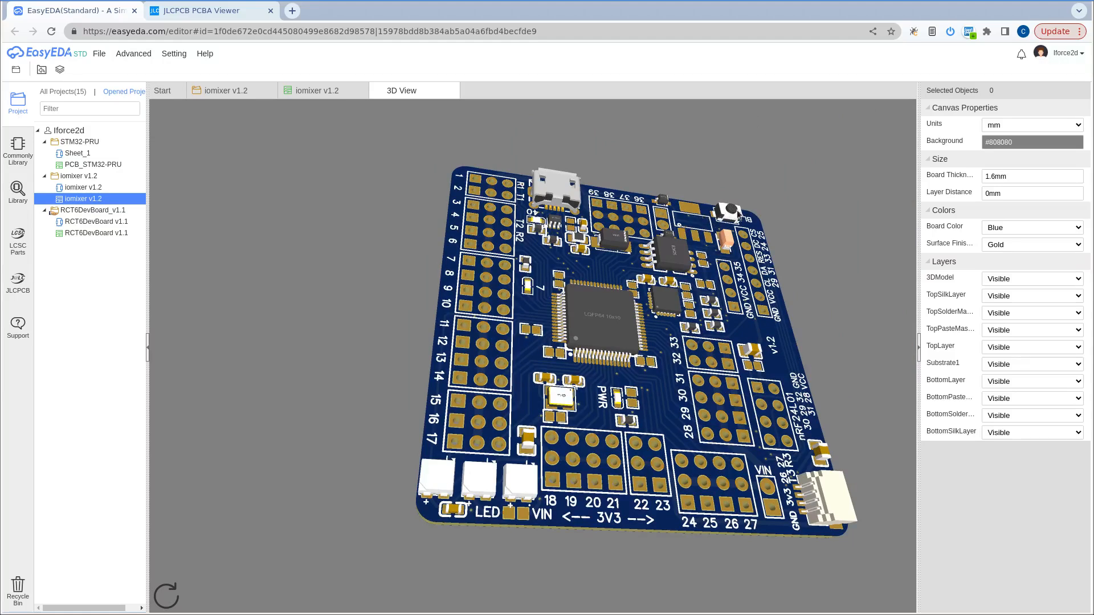
{"action": "left_click_drag", "start_coordinate": [694, 234], "coordinate": [672, 219]}
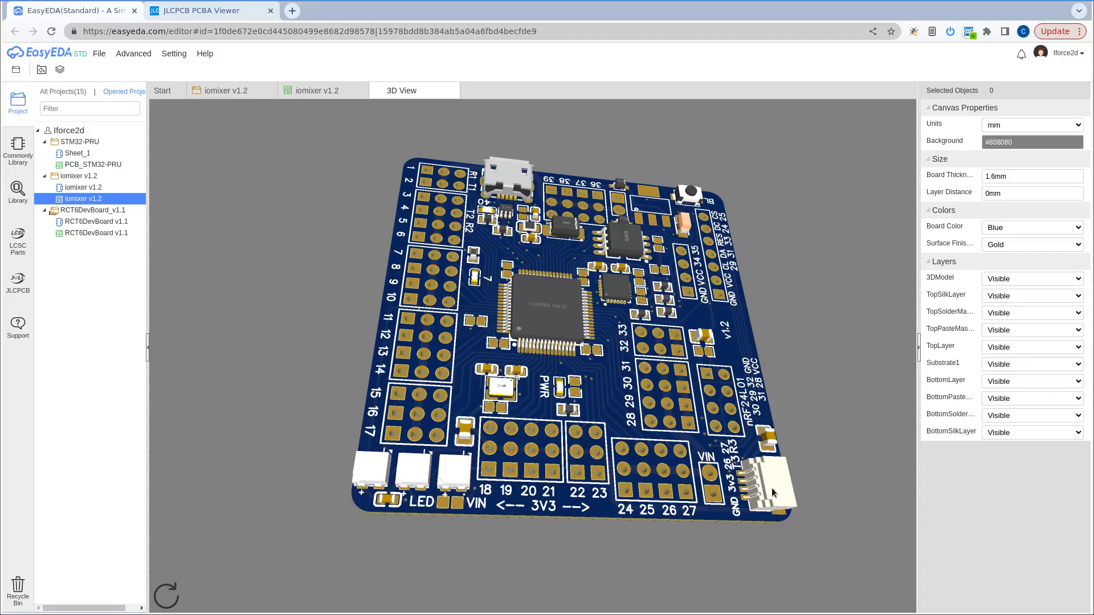
{"action": "mouse_move", "coordinate": [628, 315]}
{"action": "left_mouse_down"}
{"action": "mouse_move", "coordinate": [596, 338]}
{"action": "mouse_move", "coordinate": [622, 314]}
{"action": "left_mouse_up"}
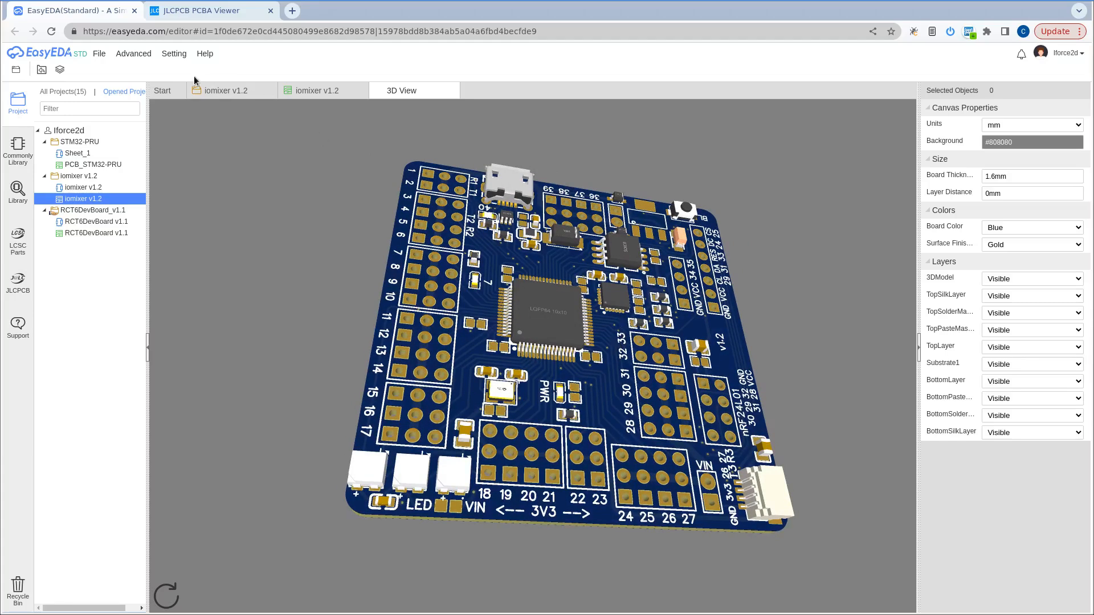
Return to the JLCPCB quote and review the setup fee and the feeders loading fee in the charge details.
{"action": "left_click", "coordinate": [220, 9]}
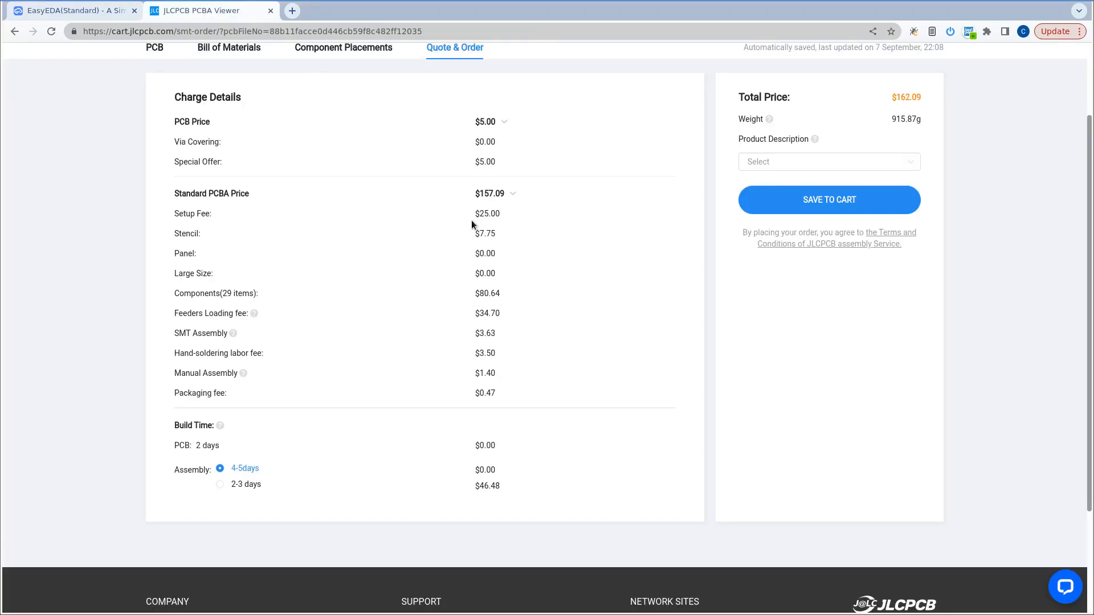
{"action": "left_click", "coordinate": [110, 14]}
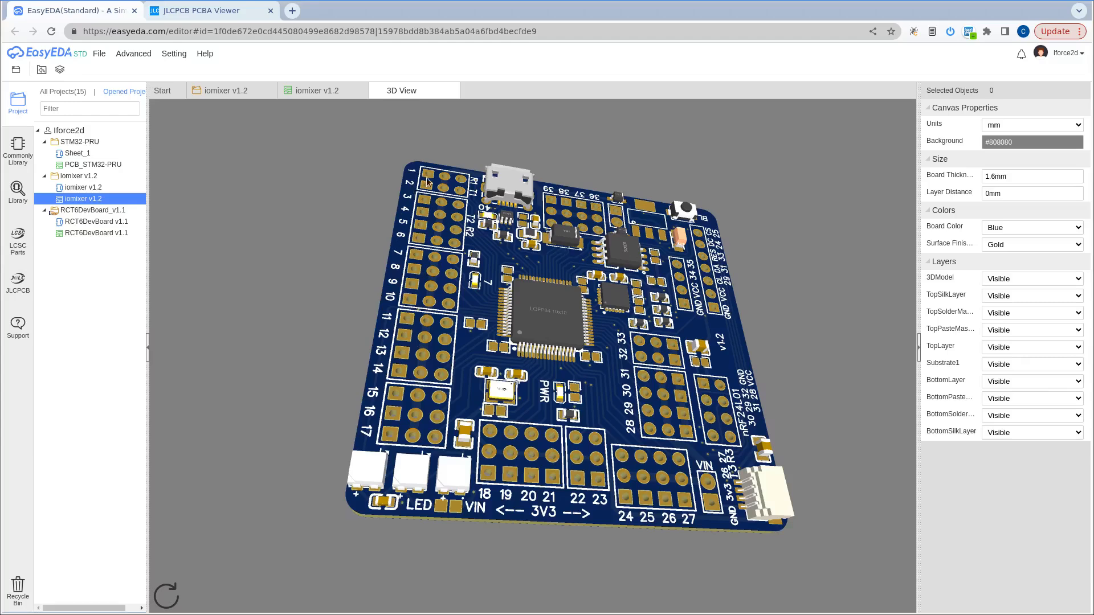
{"action": "left_click", "coordinate": [201, 12]}
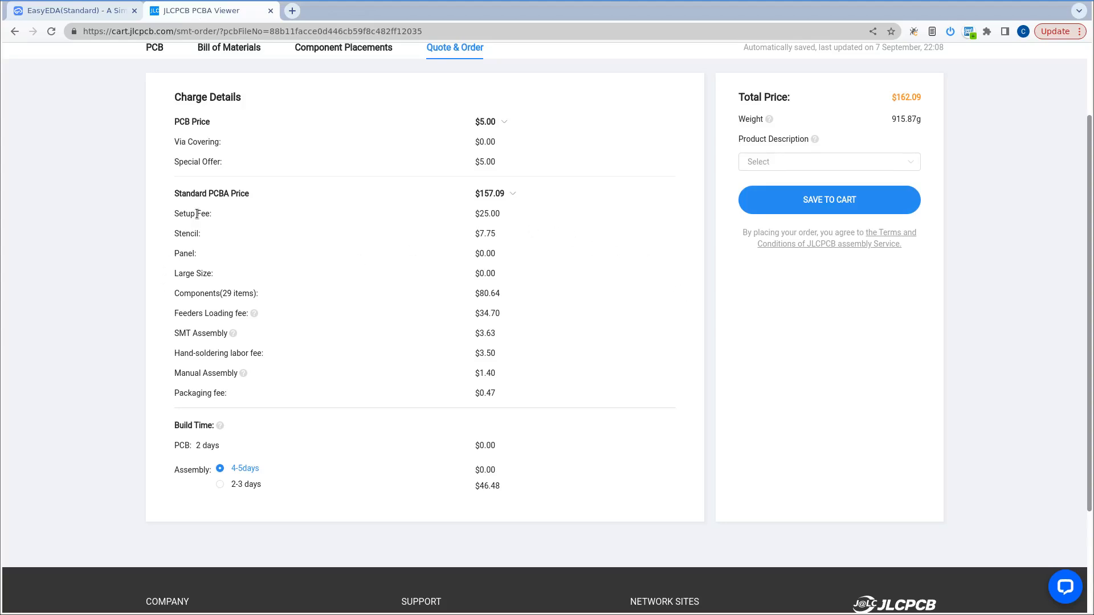
{"action": "left_click_drag", "start_coordinate": [178, 214], "coordinate": [206, 214]}
{"action": "left_click_drag", "start_coordinate": [475, 214], "coordinate": [500, 214]}
{"action": "left_click_drag", "start_coordinate": [191, 314], "coordinate": [228, 313]}
{"action": "left_click_drag", "start_coordinate": [480, 314], "coordinate": [492, 315]}
Choose a product description under Others, enter "adsfasdf" as its text, and save the order to the cart.
{"action": "scroll", "coordinate": [557, 424], "scroll_direction": "up", "scroll_amount": 1}
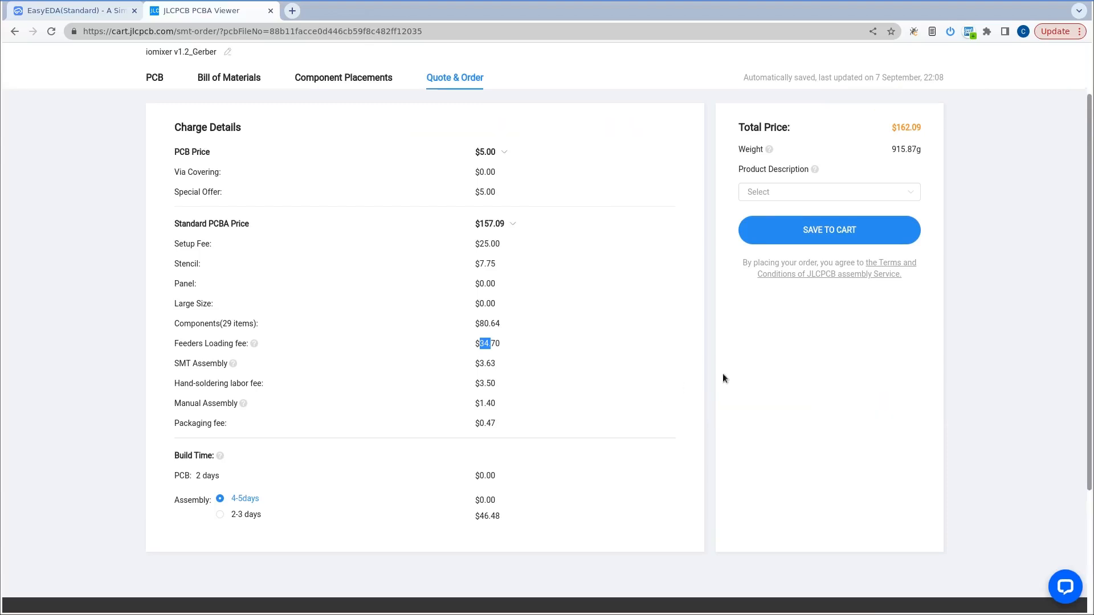
{"action": "left_click", "coordinate": [831, 231]}
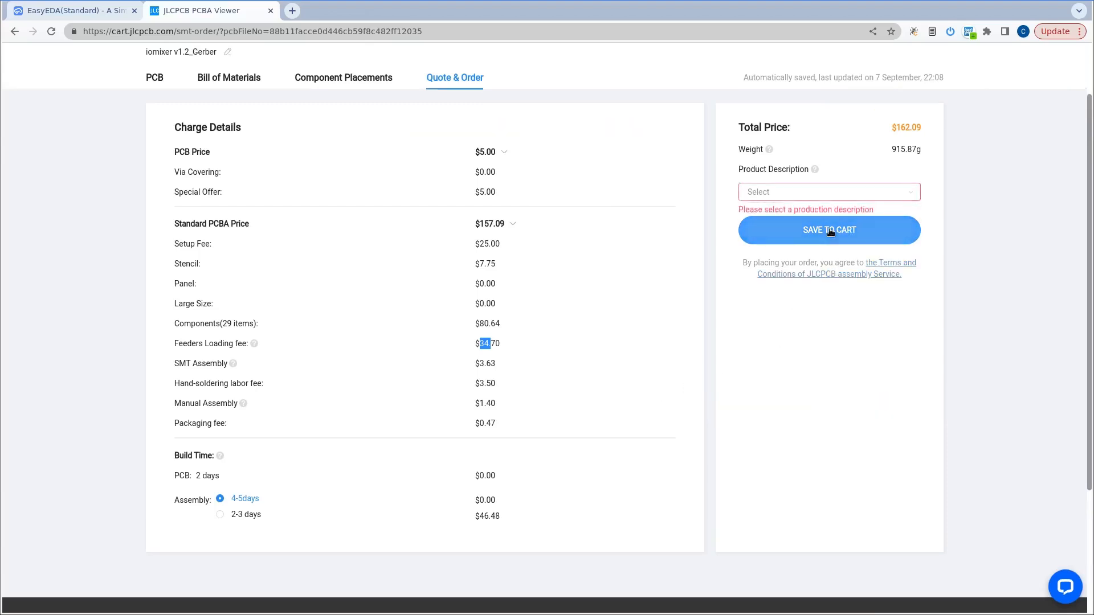
{"action": "left_click", "coordinate": [783, 193]}
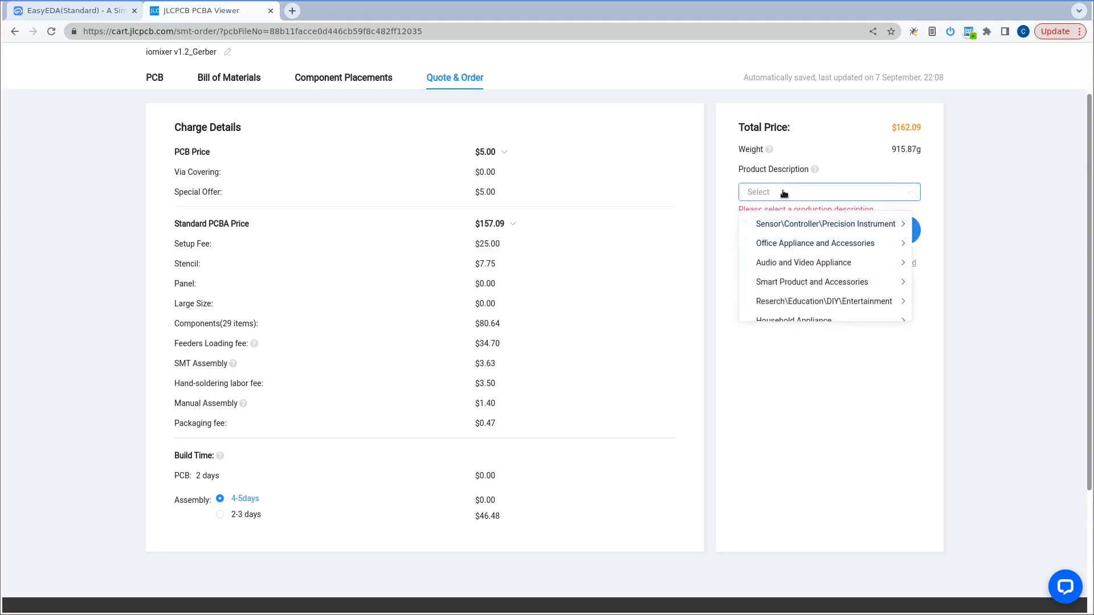
{"action": "scroll", "coordinate": [800, 250], "scroll_direction": "down", "scroll_amount": 2}
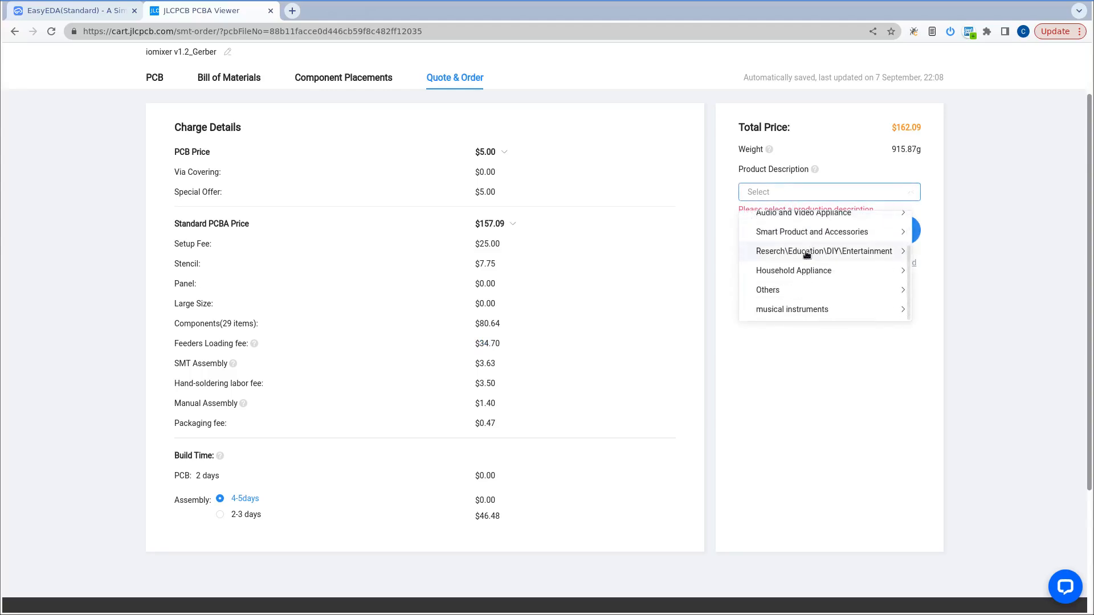
{"action": "left_click", "coordinate": [786, 290]}
{"action": "left_click", "coordinate": [937, 224]}
{"action": "left_click", "coordinate": [787, 228]}
{"action": "type", "text": "adsfasdf"}
{"action": "left_click", "coordinate": [839, 263]}
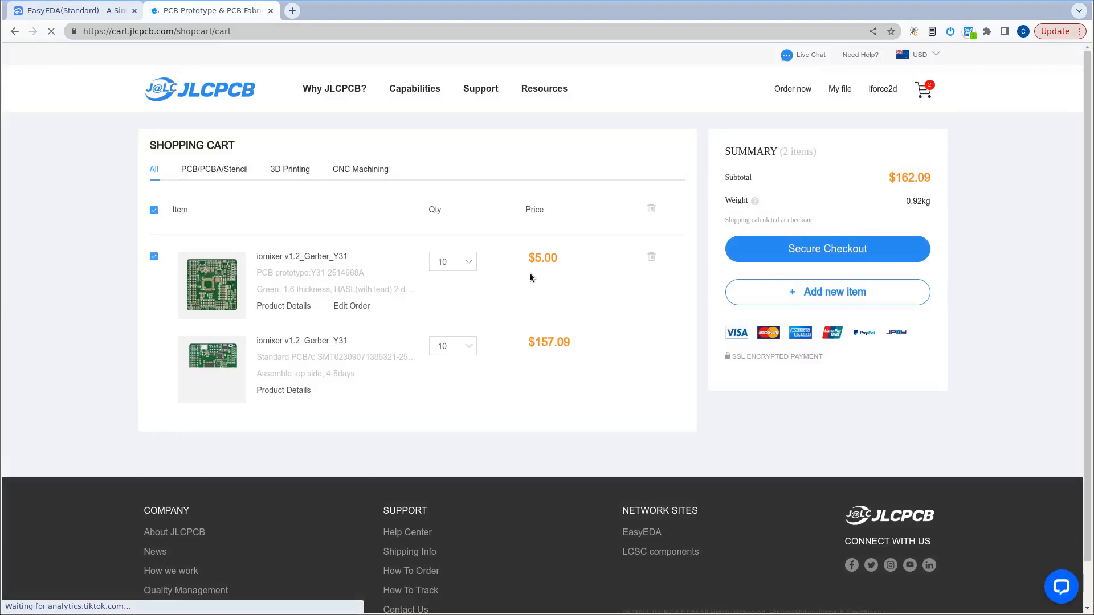
Check the separate prices of the bare PCBs and the Standard PCBA in the shopping cart.
{"action": "left_click_drag", "start_coordinate": [534, 258], "coordinate": [558, 258]}
{"action": "left_click", "coordinate": [544, 260]}
{"action": "left_click", "coordinate": [538, 257]}
{"action": "left_click_drag", "start_coordinate": [535, 342], "coordinate": [552, 342]}
{"action": "left_click", "coordinate": [552, 342]}
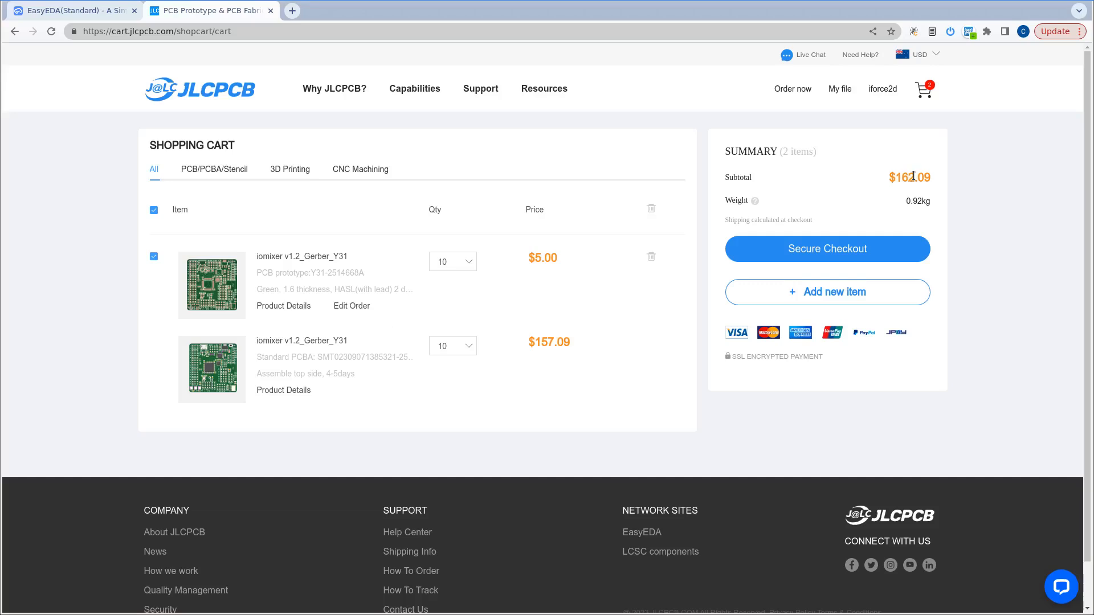
Compare the price for a smaller batch by setting the board quantity to 5, and restore it to 10.
{"action": "left_click", "coordinate": [469, 264]}
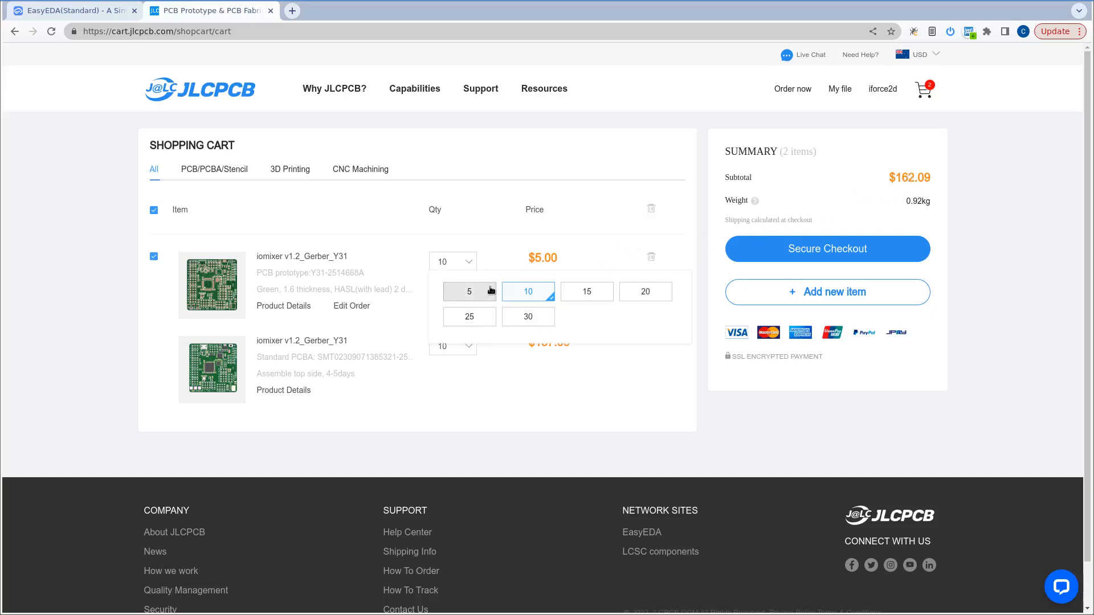
{"action": "left_click", "coordinate": [471, 291]}
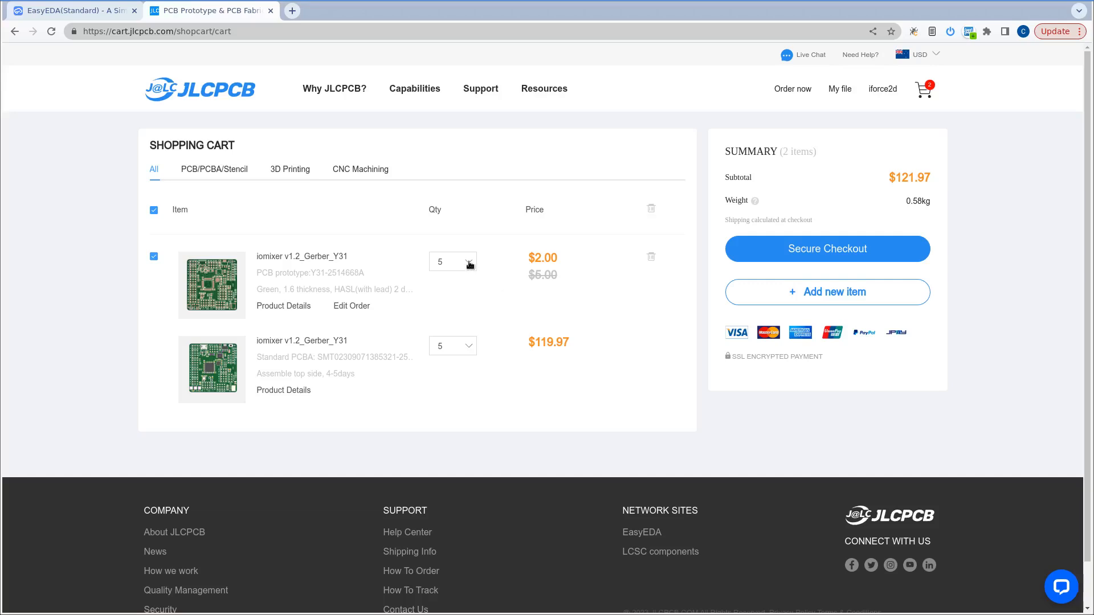
{"action": "left_click", "coordinate": [470, 264]}
{"action": "left_click", "coordinate": [525, 291]}
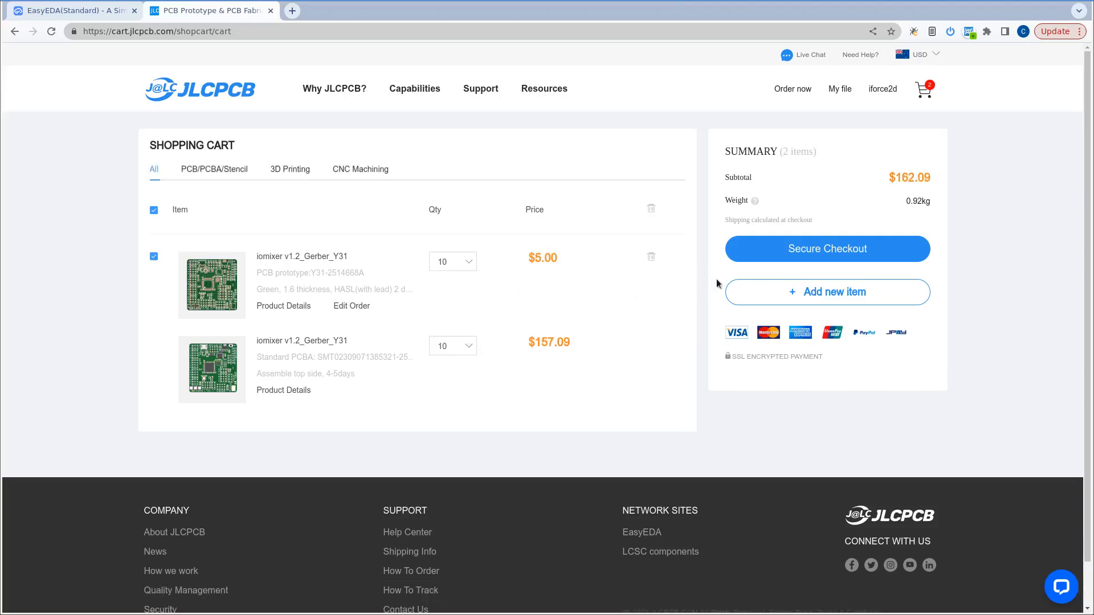
Proceed to secure checkout, select S.F Express Economy as the shipping method, and check the shipping cost and grand total.
{"action": "left_click", "coordinate": [814, 251]}
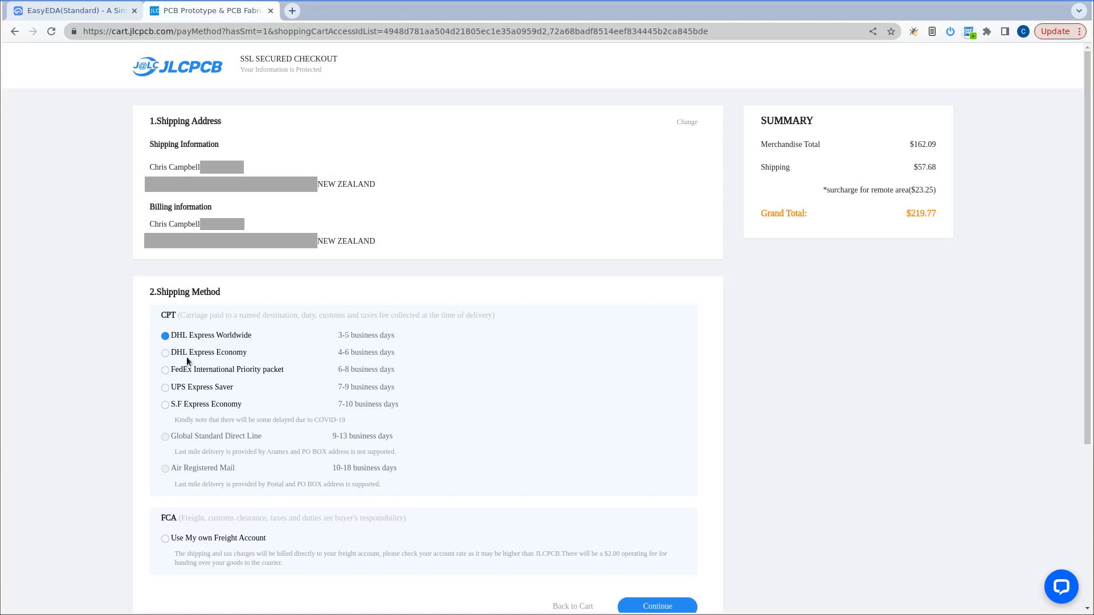
{"action": "left_click", "coordinate": [166, 407]}
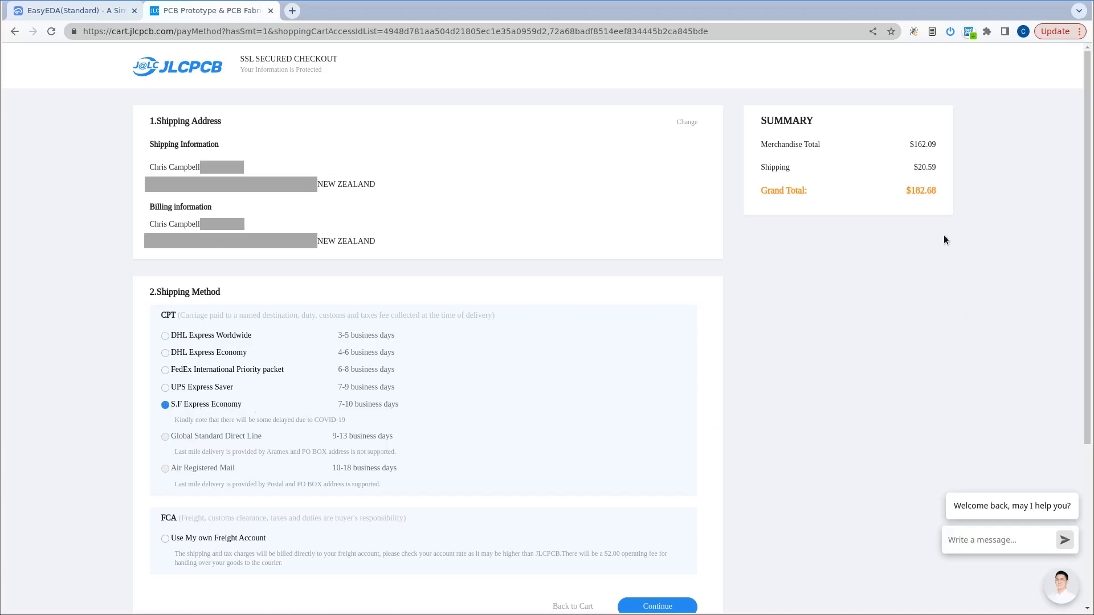
{"action": "left_click_drag", "start_coordinate": [915, 168], "coordinate": [928, 170]}
{"action": "left_click", "coordinate": [918, 200]}
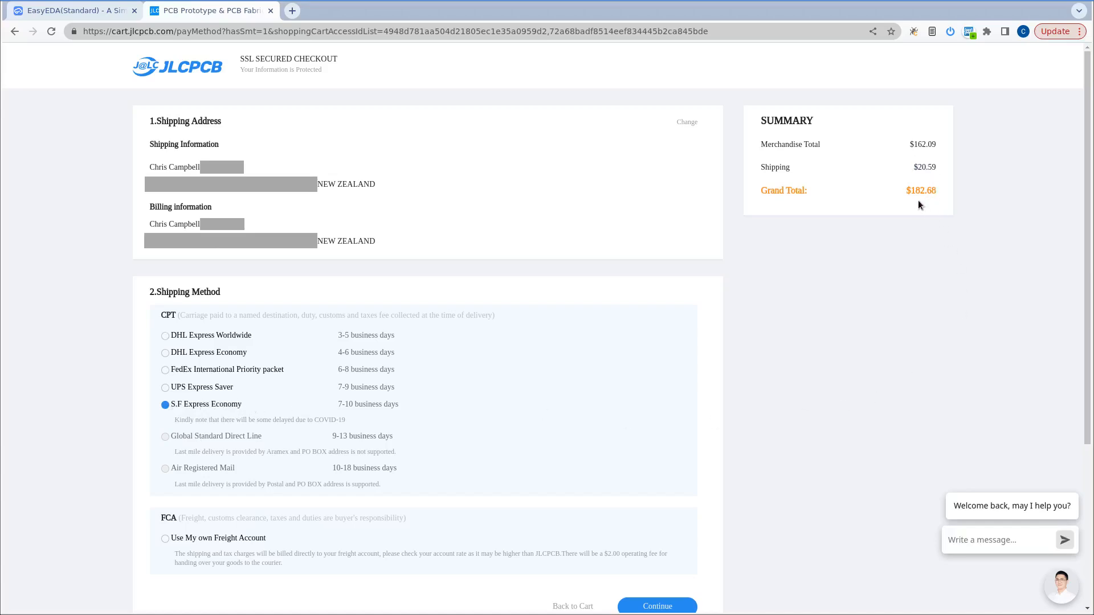
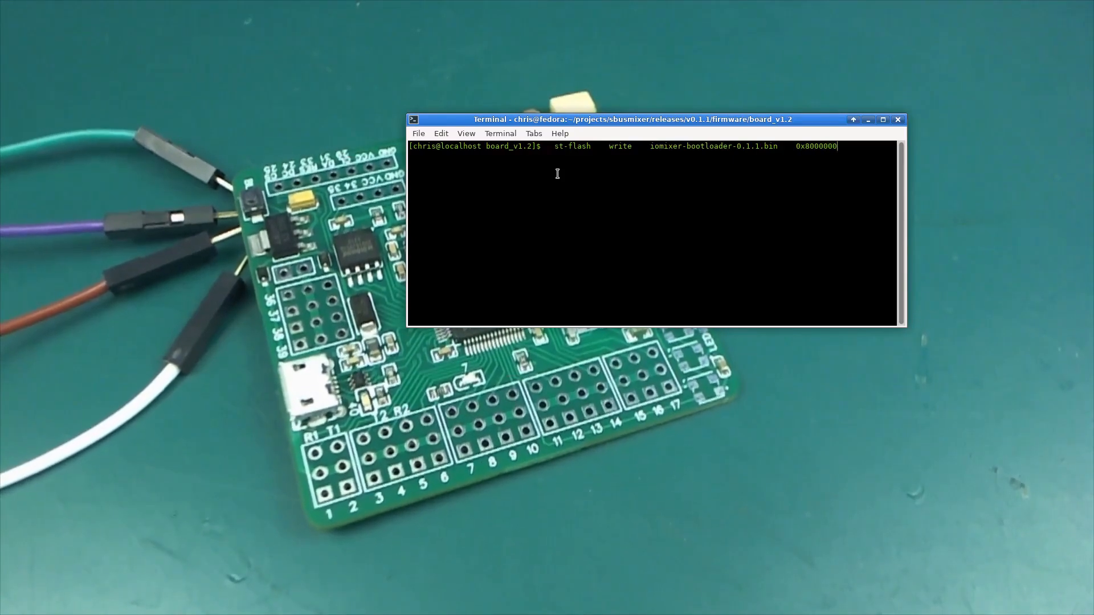
Flash iomixer-bootloader-0.1.1.bin to the board at address 0x8000000 with the prepared st-flash write command in the terminal.
{"action": "left_click_drag", "start_coordinate": [483, 120], "coordinate": [584, 23]}
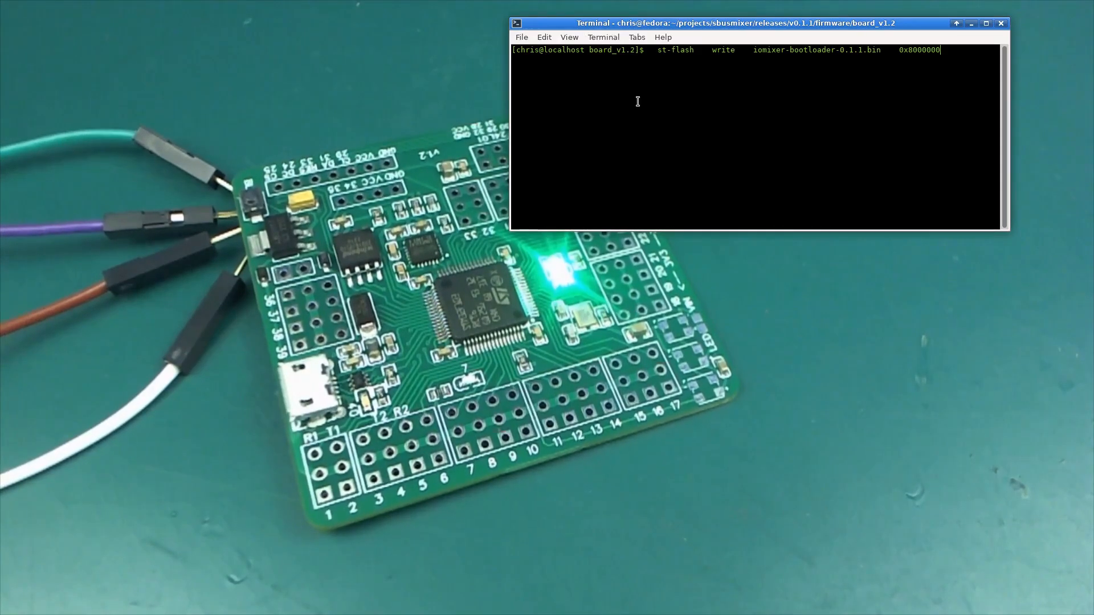
{"action": "key", "text": "Return"}
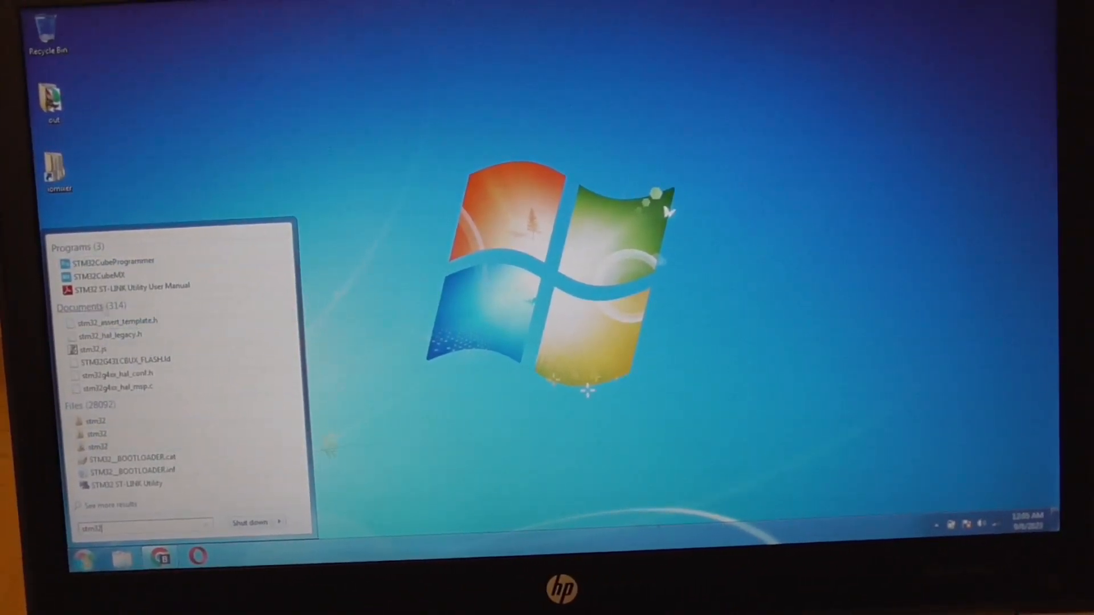
Open iomixer-bootloader-0.1.1.bin from the board_v1.2 firmware folder in STM32CubeProgrammer and download it to the board.
{"action": "left_click", "coordinate": [114, 262]}
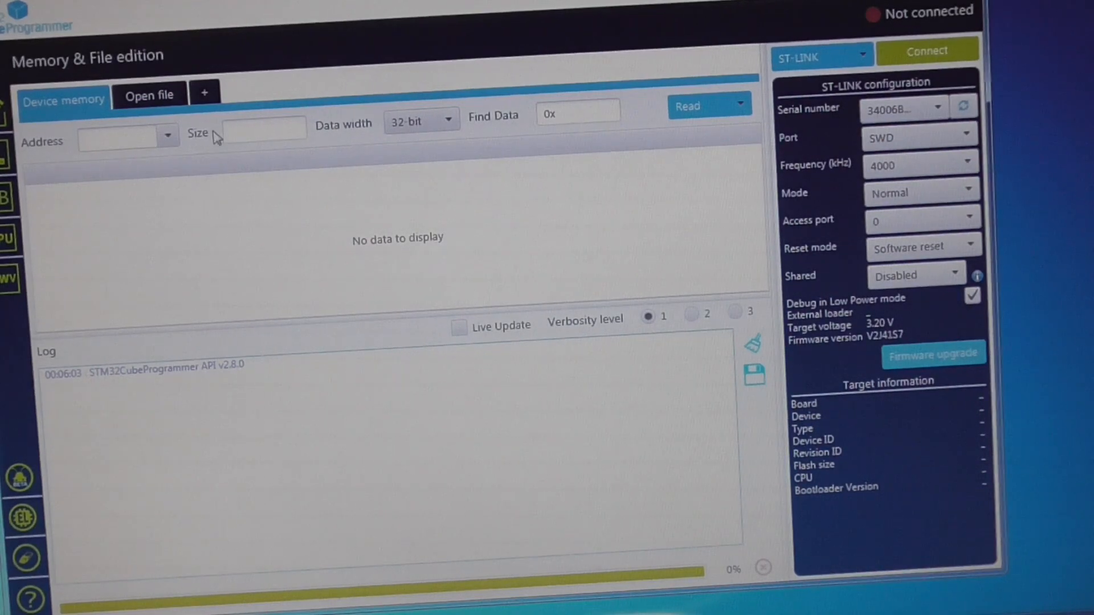
{"action": "left_click", "coordinate": [149, 94]}
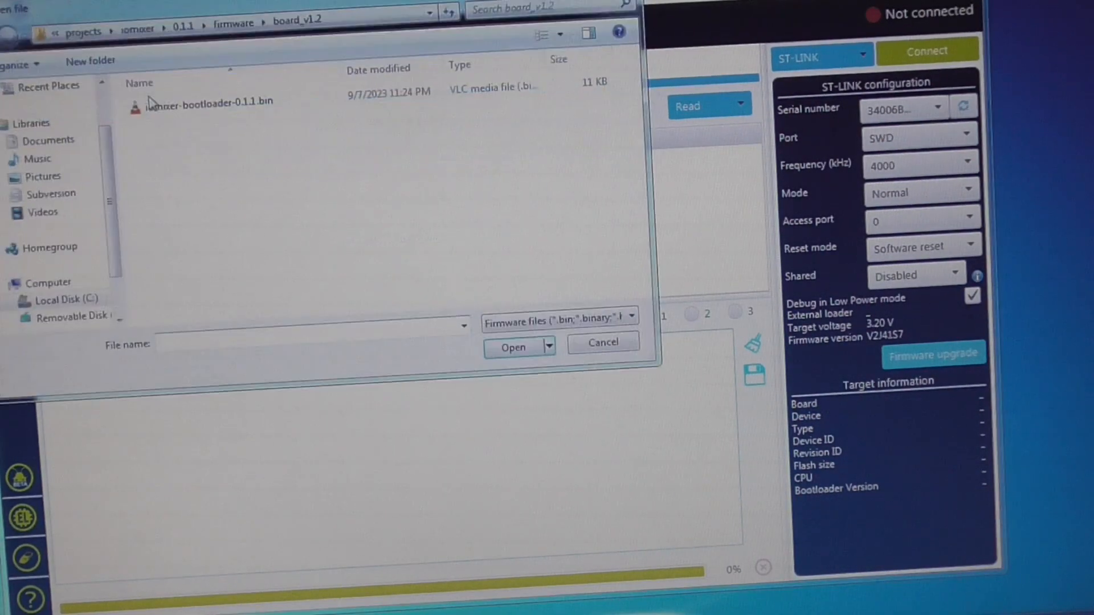
{"action": "left_click", "coordinate": [177, 114]}
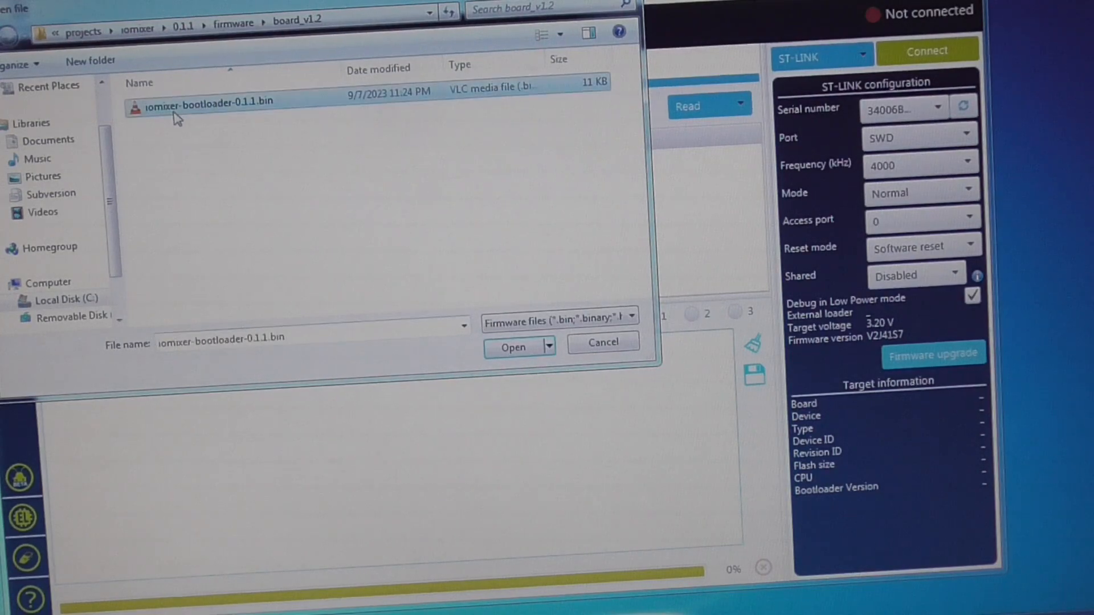
{"action": "left_click", "coordinate": [502, 347]}
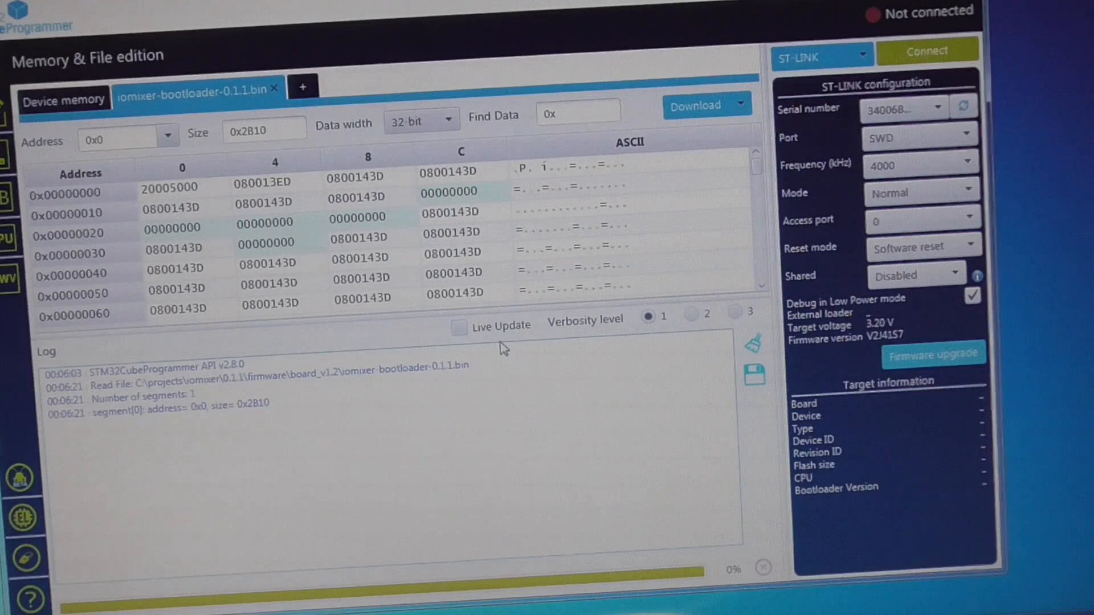
{"action": "left_click", "coordinate": [694, 106]}
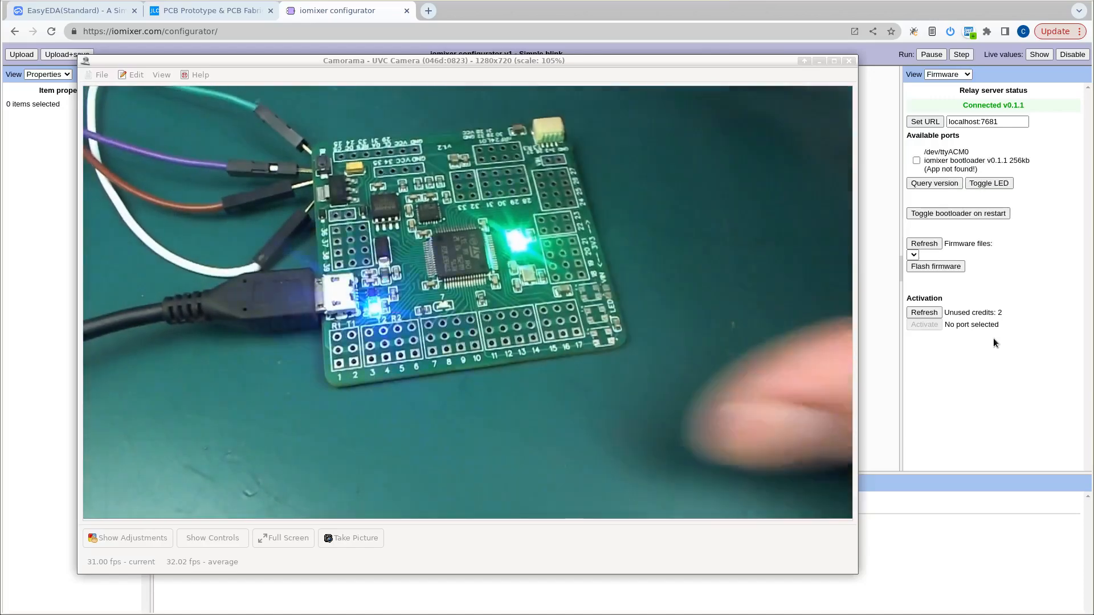
In the iomixer configurator, select the /dev/ttyACM0 bootloader port and bring the camera view of the board back up.
{"action": "left_click", "coordinate": [916, 161]}
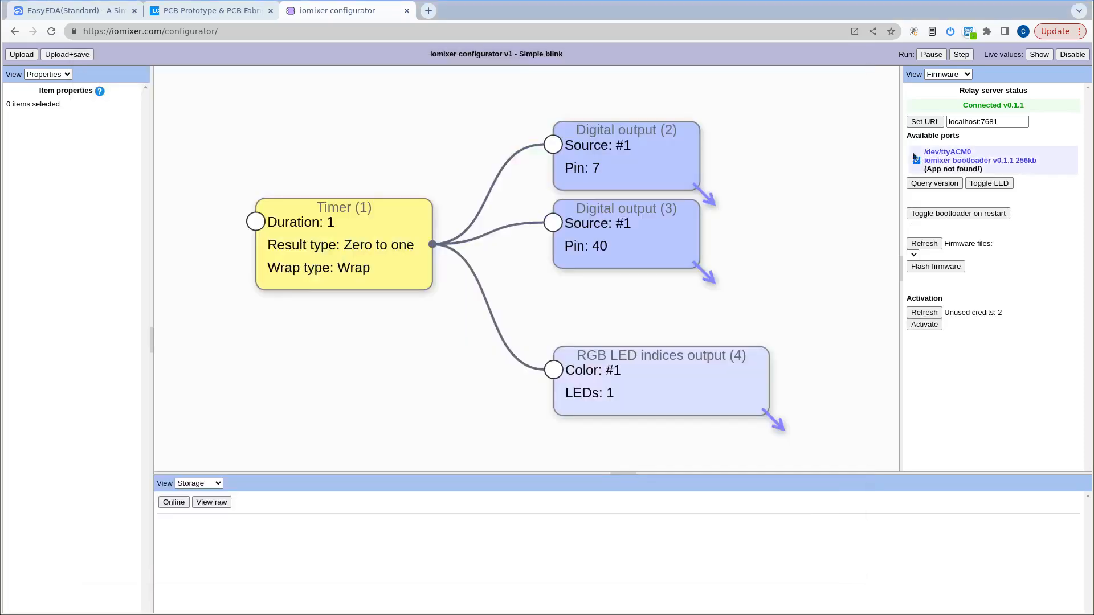
{"action": "key", "text": "alt+Tab"}
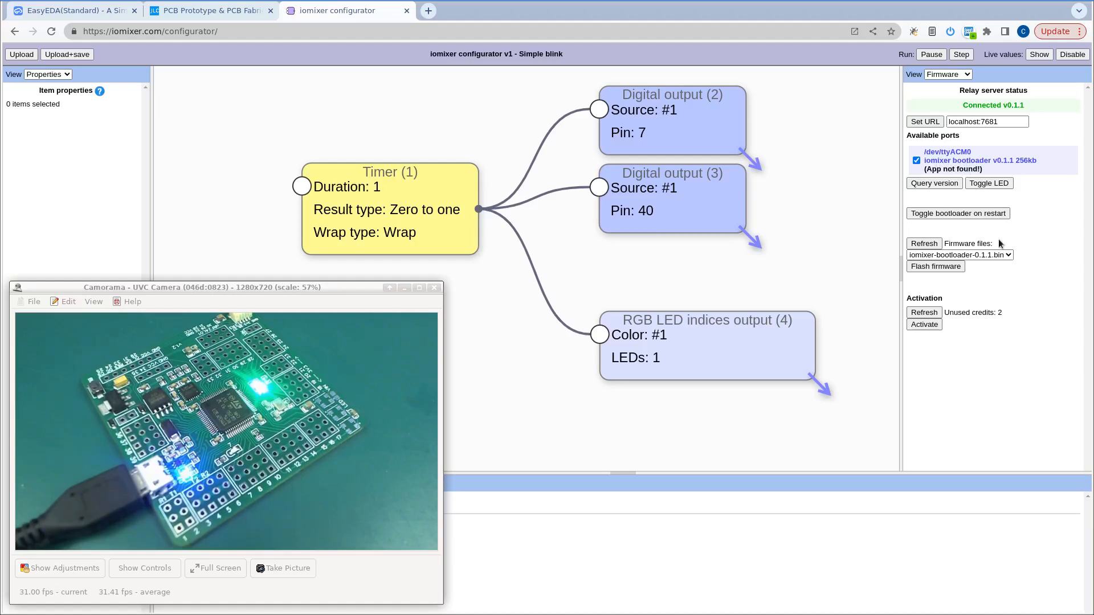
Check which firmware files the configurator offers for flashing, keeping the Firmware view and the current file selection.
{"action": "left_click", "coordinate": [941, 76]}
{"action": "left_click", "coordinate": [938, 78]}
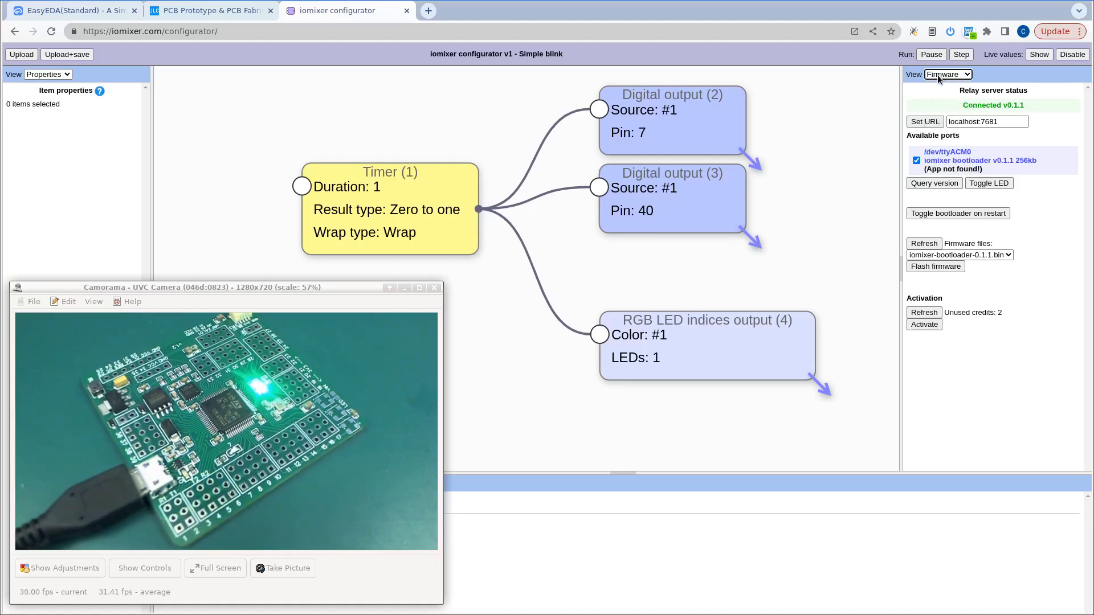
{"action": "left_click", "coordinate": [950, 256]}
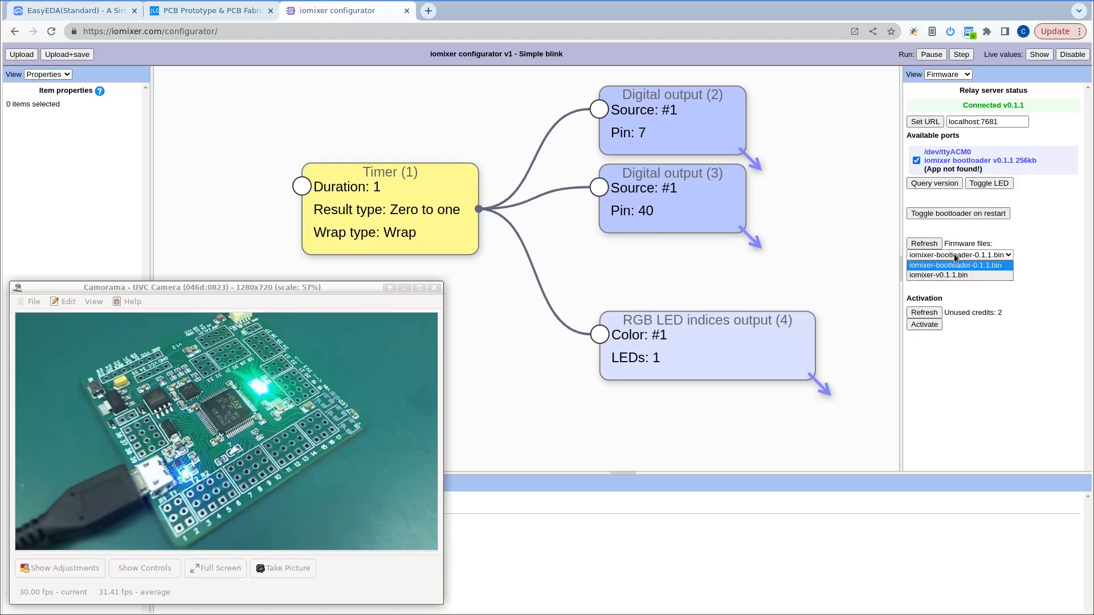
{"action": "left_click", "coordinate": [968, 284]}
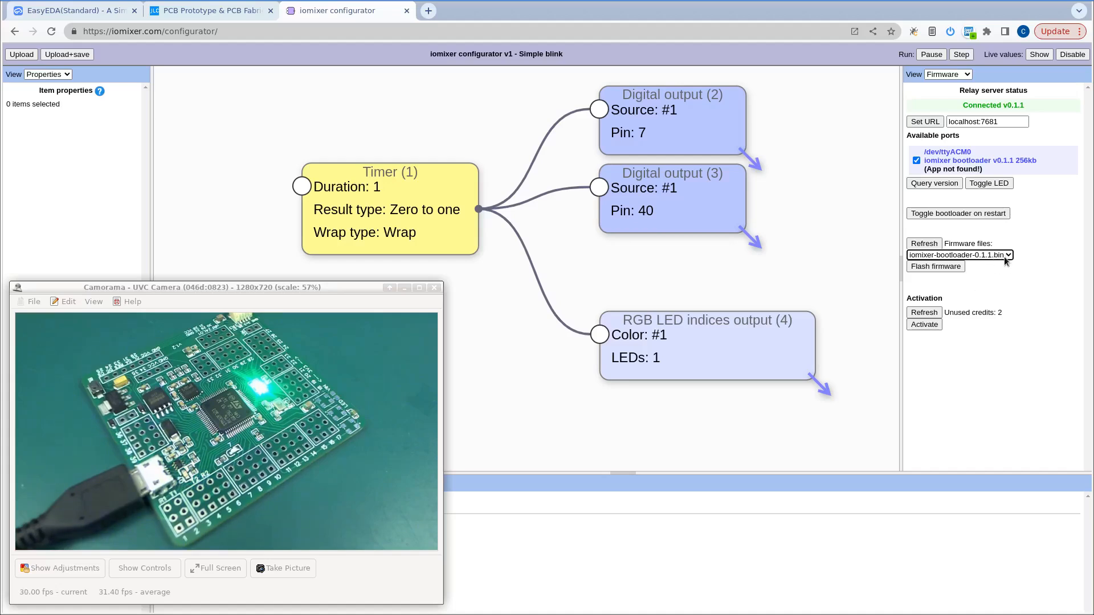
{"action": "left_click", "coordinate": [987, 257]}
{"action": "left_click", "coordinate": [1070, 400]}
Bring the board_v1.2 folder into view, compare the iomixer-bootloader-0.1.1.bin and iomixer-v0.1.1.bin files, and move the folder window away.
{"action": "left_click_drag", "start_coordinate": [1093, 297], "coordinate": [689, 196]}
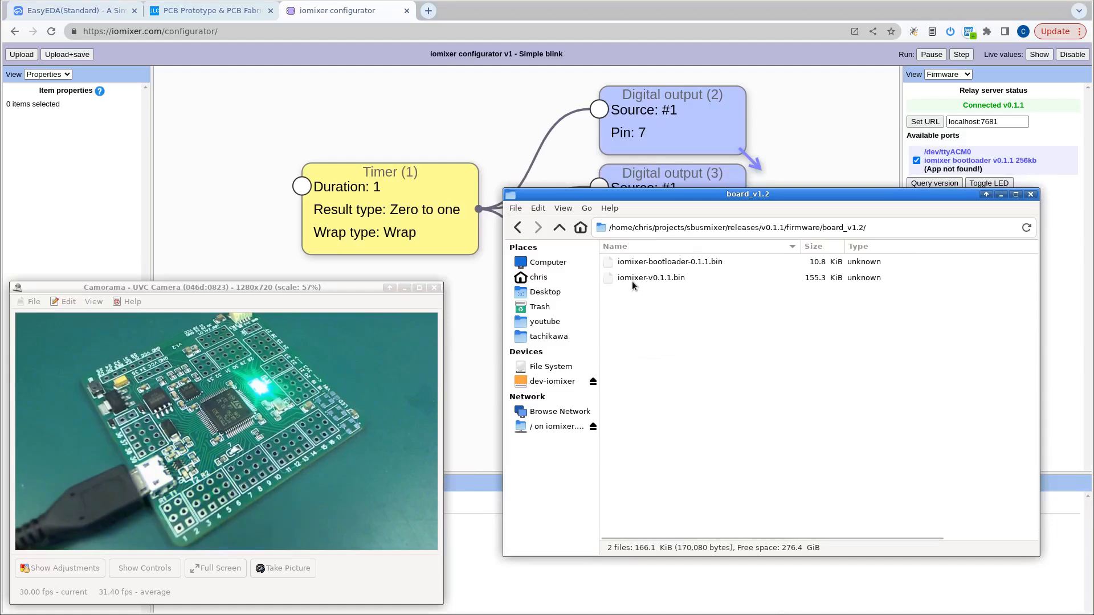
{"action": "left_click", "coordinate": [661, 263]}
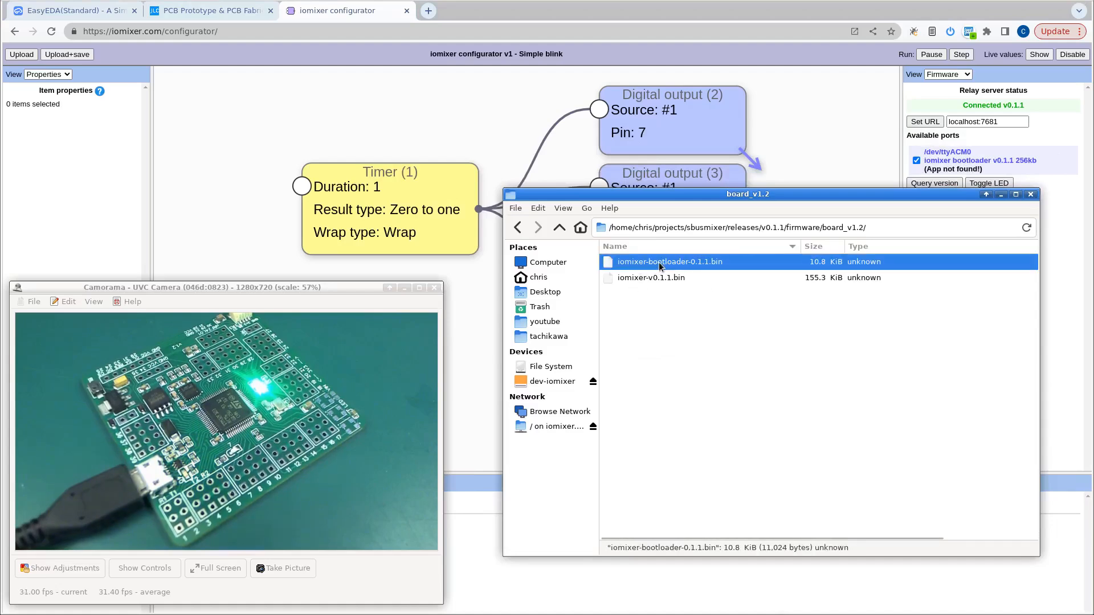
{"action": "left_click", "coordinate": [634, 279]}
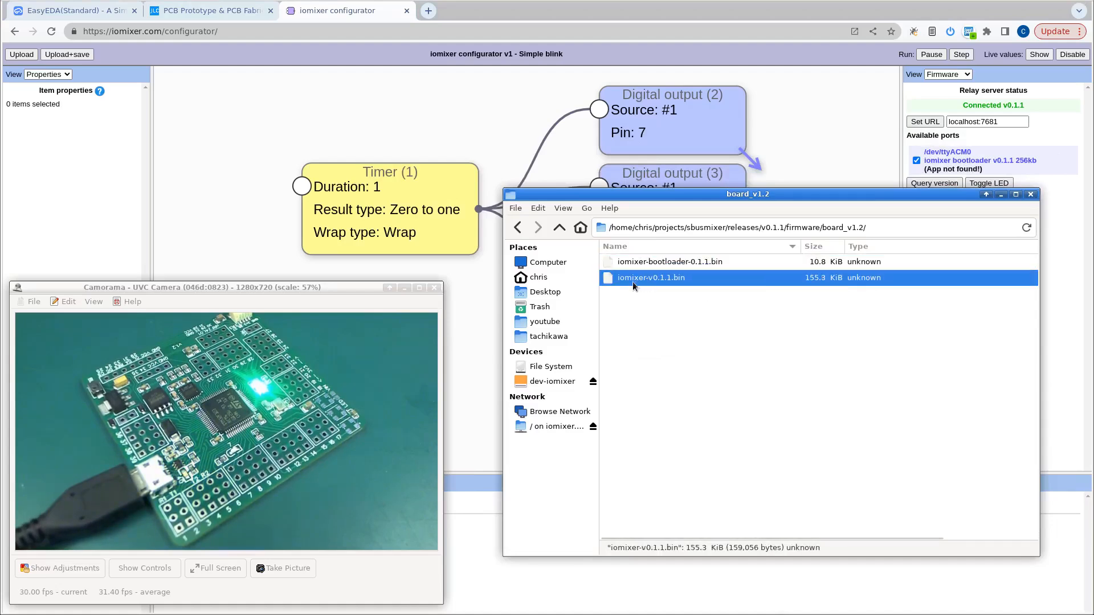
{"action": "left_click", "coordinate": [650, 304]}
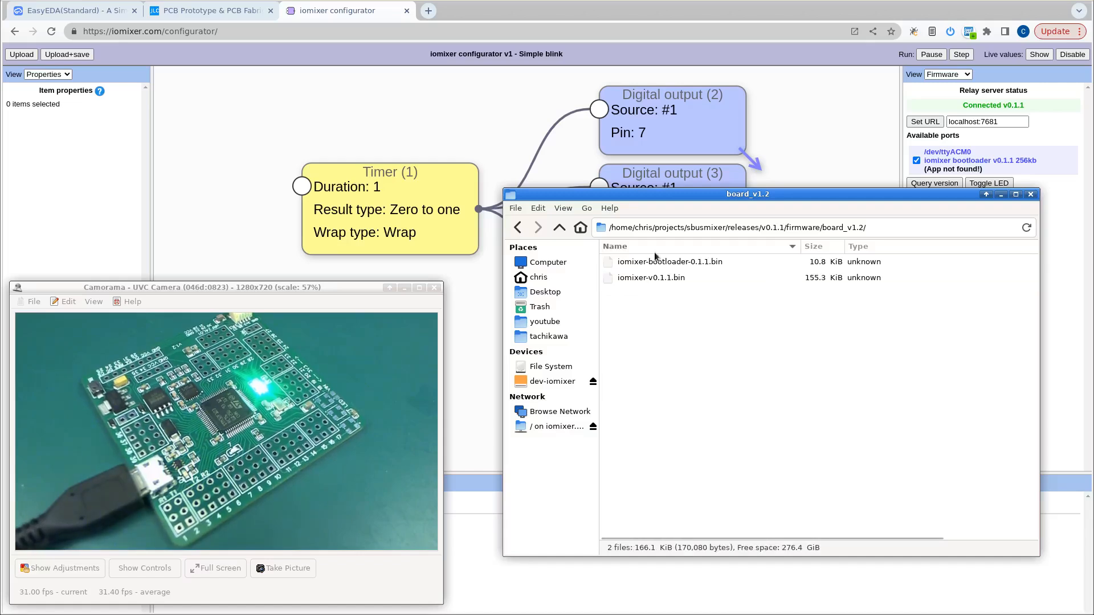
{"action": "left_click", "coordinate": [654, 277]}
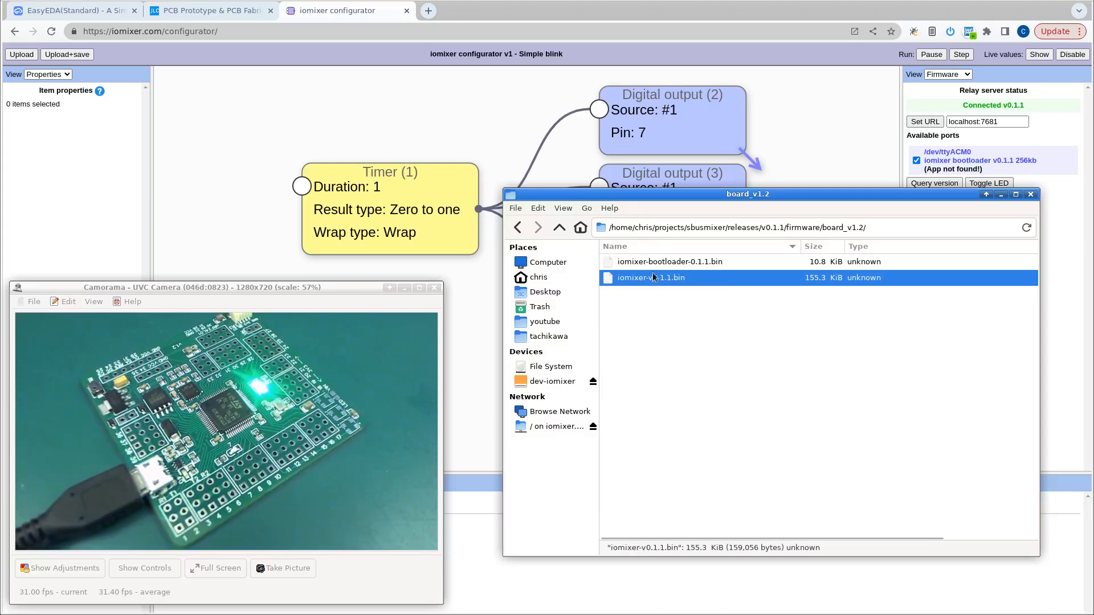
{"action": "left_click_drag", "start_coordinate": [571, 199], "coordinate": [1093, 233]}
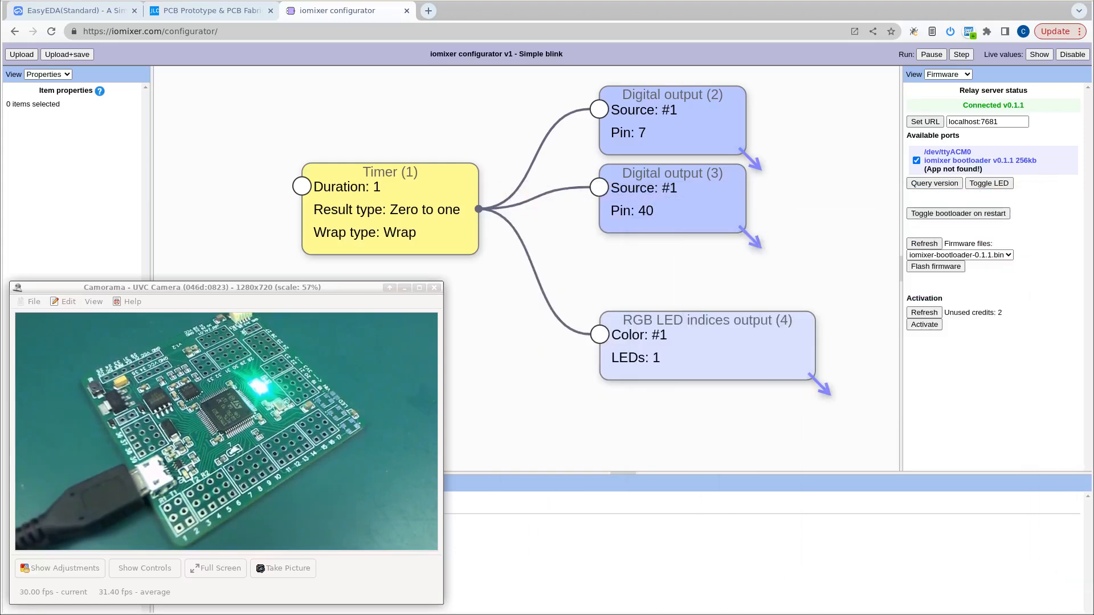
Choose iomixer-v0.1.1.bin as the firmware file and flash it to the board.
{"action": "left_click", "coordinate": [967, 256]}
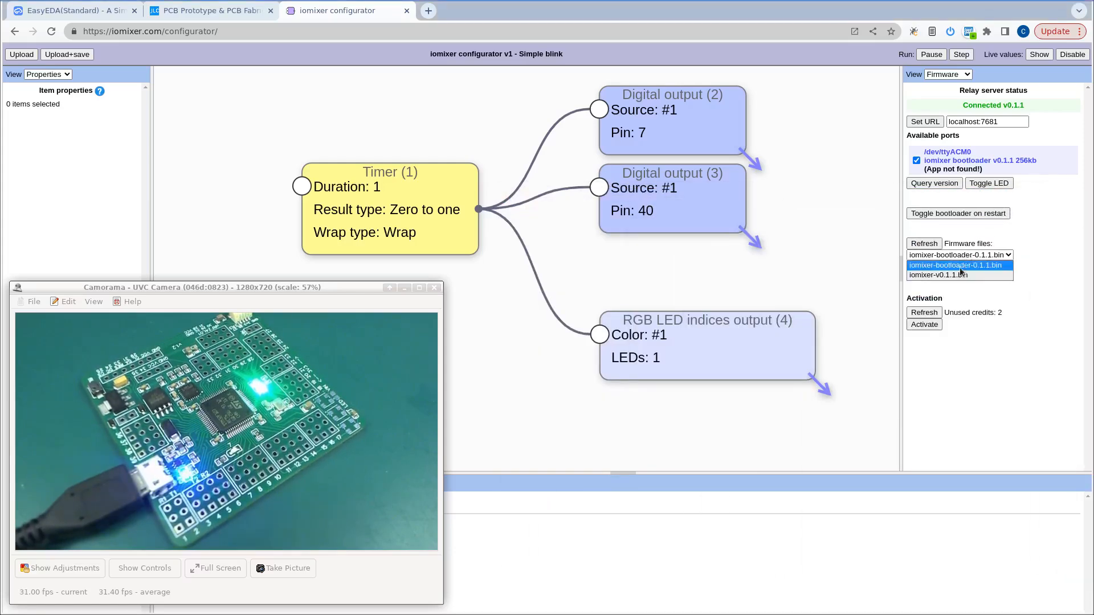
{"action": "left_click", "coordinate": [939, 275]}
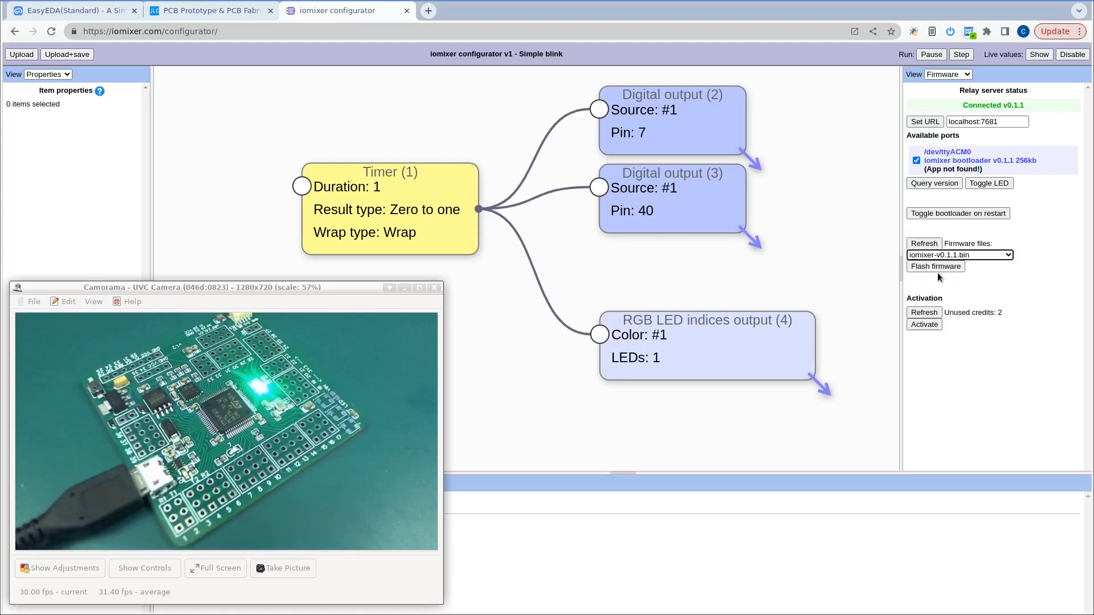
{"action": "left_click", "coordinate": [927, 266]}
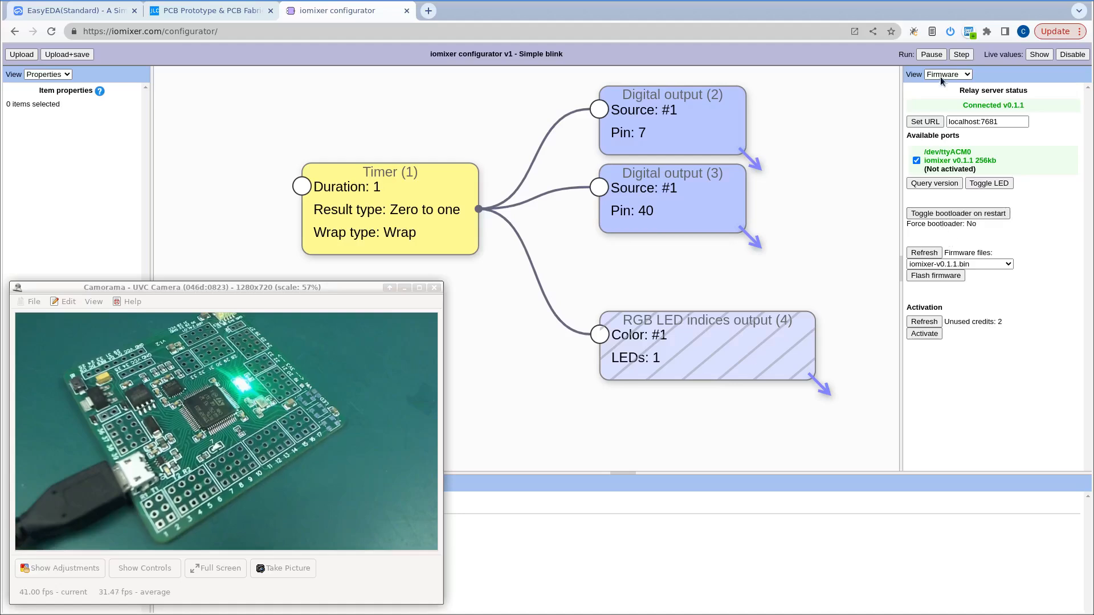
Inspect the properties of the hatched RGB LED indices output node and the two Digital output nodes.
{"action": "left_click", "coordinate": [732, 337]}
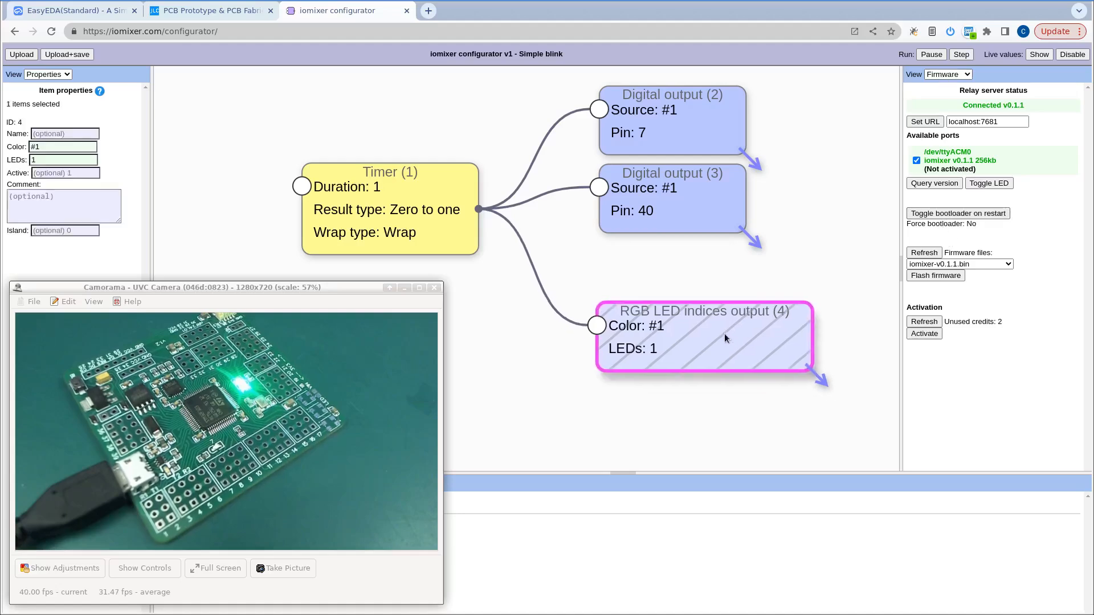
{"action": "mouse_move", "coordinate": [736, 320]}
{"action": "left_mouse_down"}
{"action": "mouse_move", "coordinate": [719, 342]}
{"action": "mouse_move", "coordinate": [737, 312]}
{"action": "left_mouse_up"}
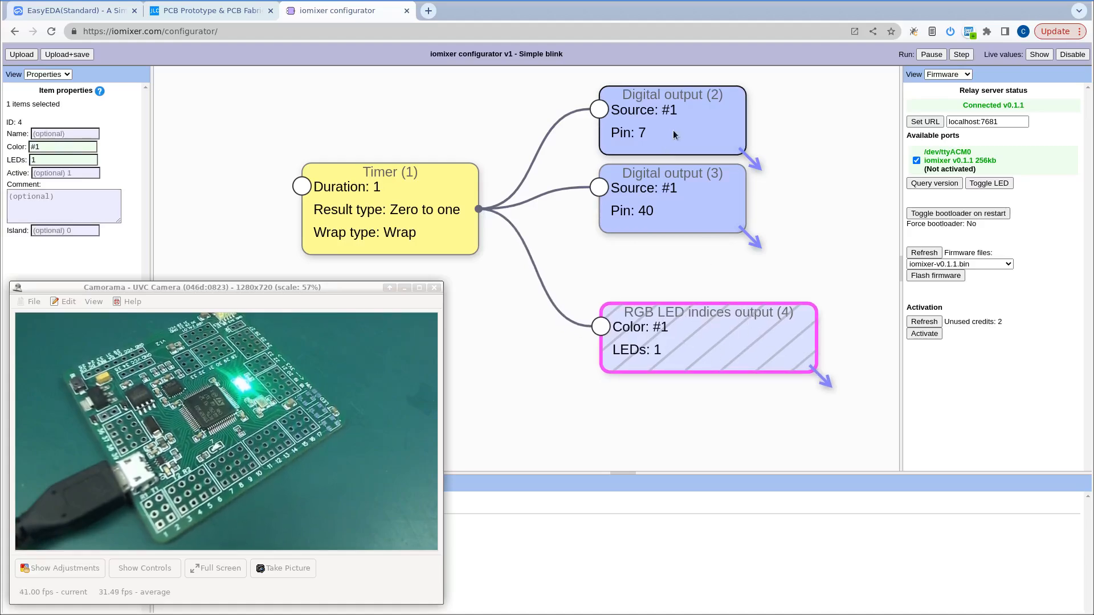
{"action": "left_click_drag", "start_coordinate": [673, 130], "coordinate": [675, 127]}
{"action": "left_click_drag", "start_coordinate": [681, 190], "coordinate": [683, 190]}
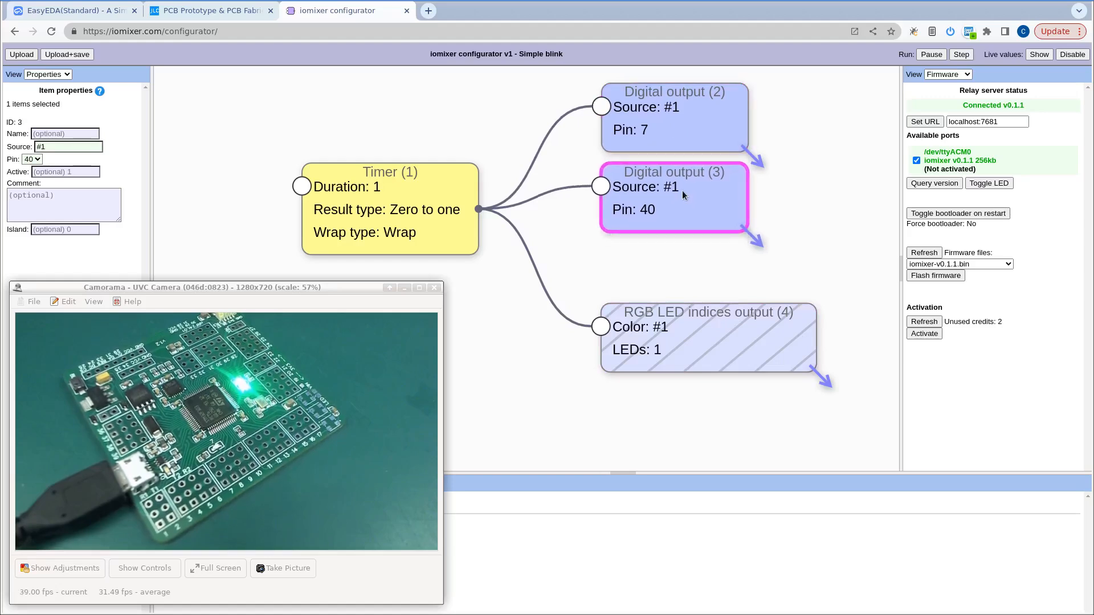
Show the Nodes view and examine the full list for the node types available on the board without activation.
{"action": "left_click", "coordinate": [946, 74]}
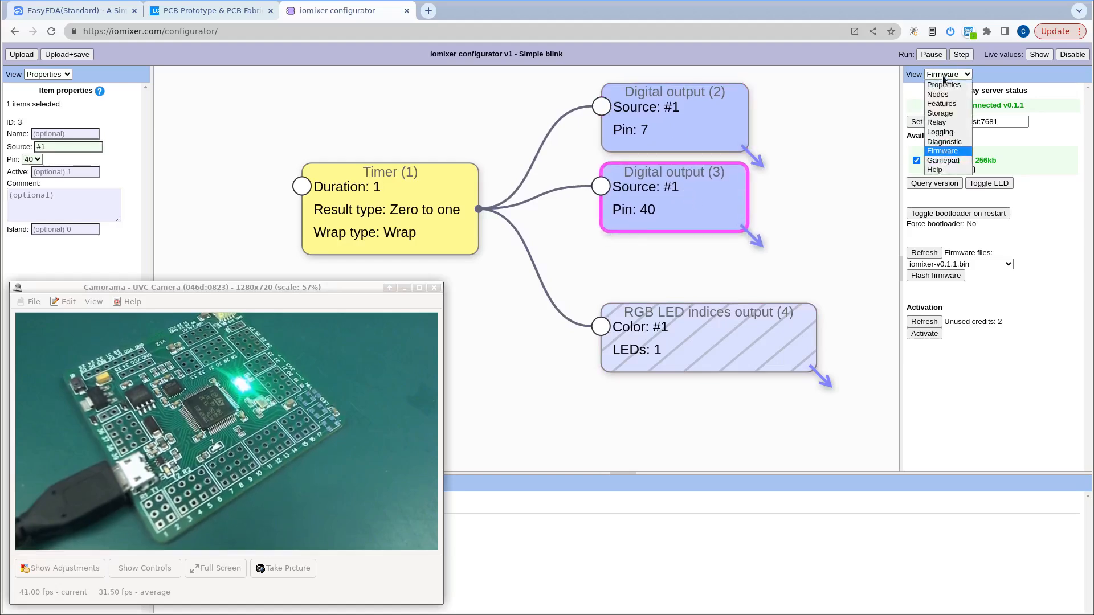
{"action": "left_click", "coordinate": [943, 93]}
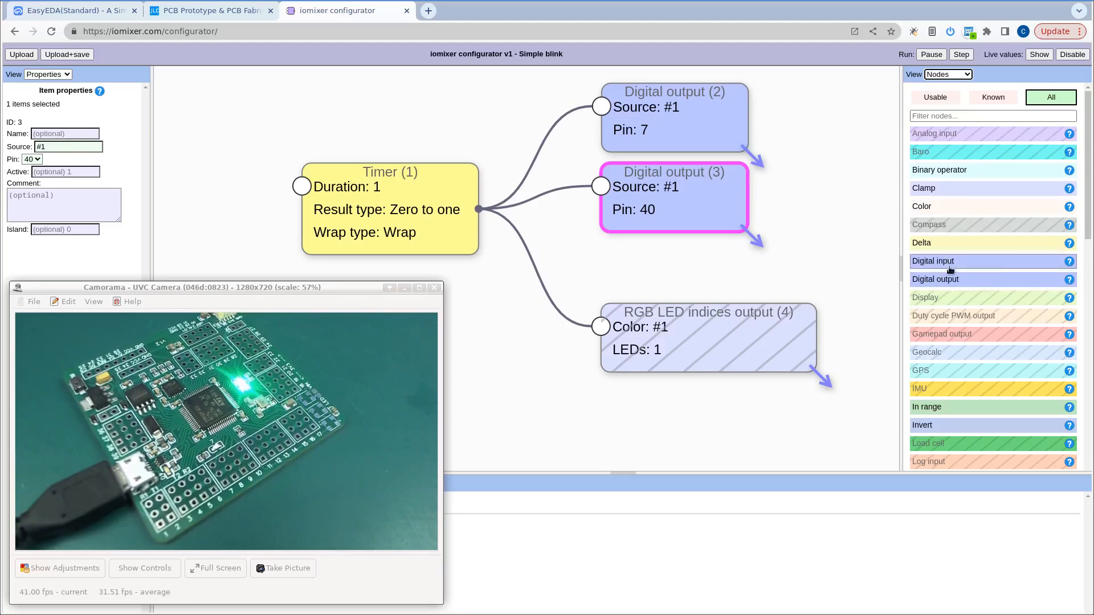
{"action": "scroll", "coordinate": [968, 285], "scroll_direction": "down", "scroll_amount": 5}
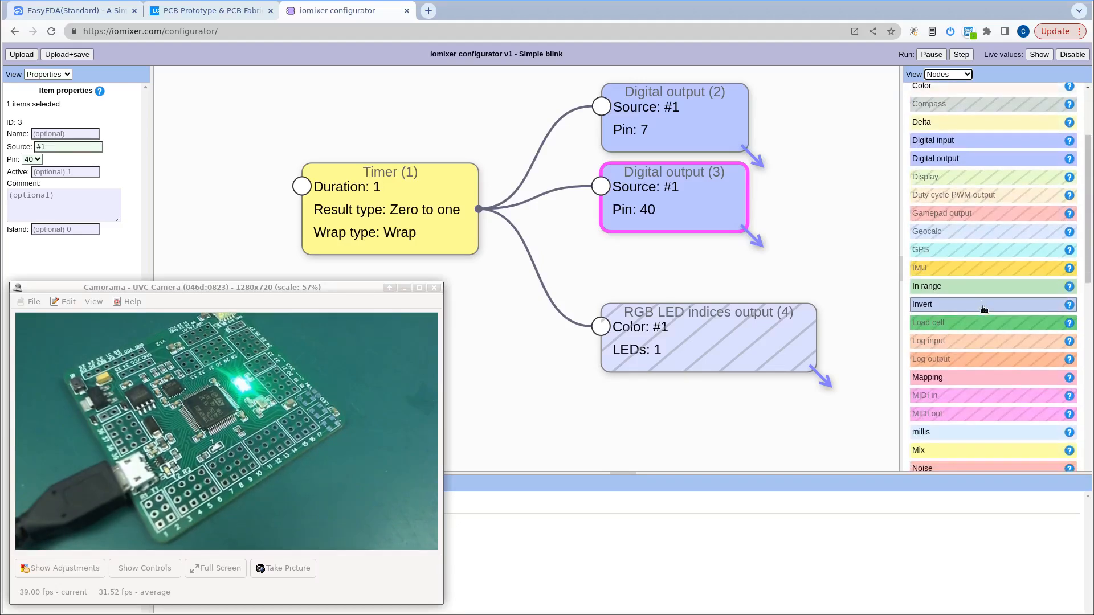
{"action": "scroll", "coordinate": [983, 300], "scroll_direction": "down", "scroll_amount": 1}
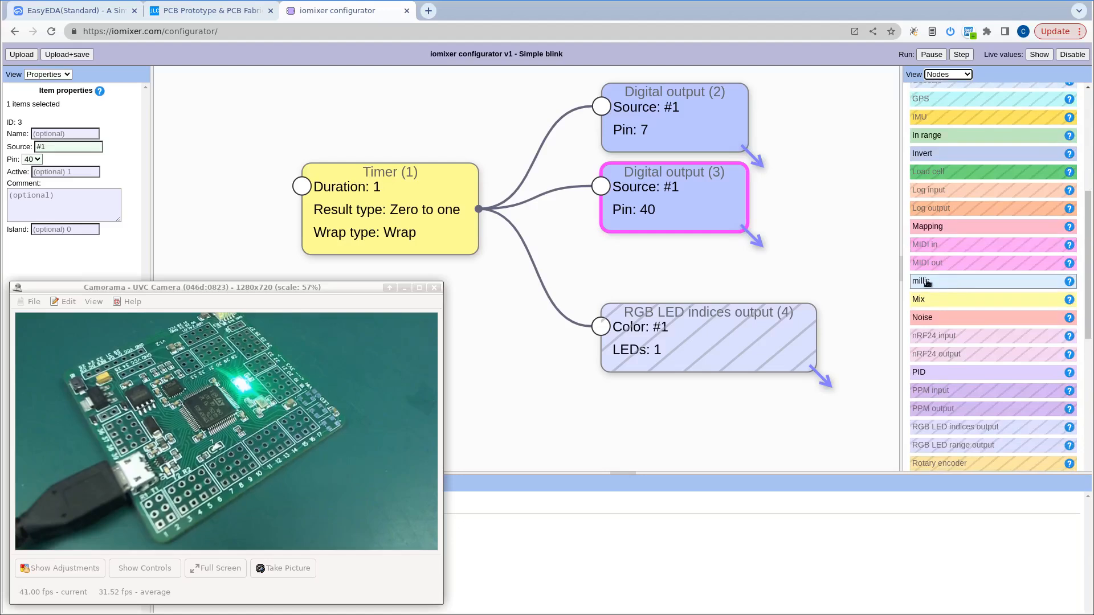
{"action": "mouse_move", "coordinate": [938, 285]}
{"action": "scroll", "coordinate": [940, 296], "scroll_direction": "up", "scroll_amount": 5}
{"action": "scroll", "coordinate": [950, 292], "scroll_direction": "up", "scroll_amount": 1}
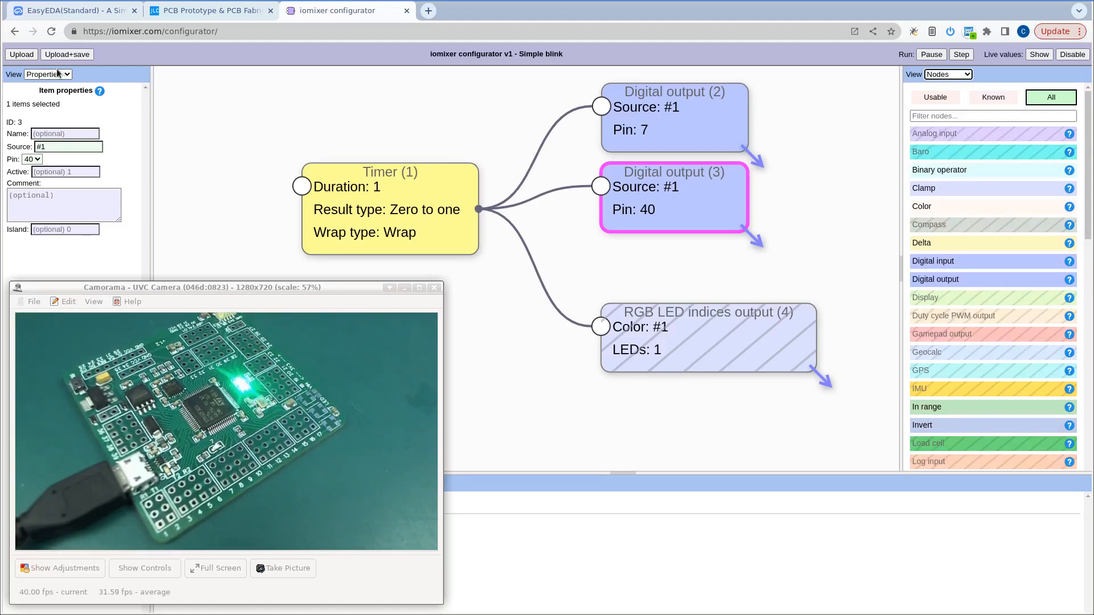
Upload the Simple blink configuration to the board.
{"action": "left_click", "coordinate": [21, 55]}
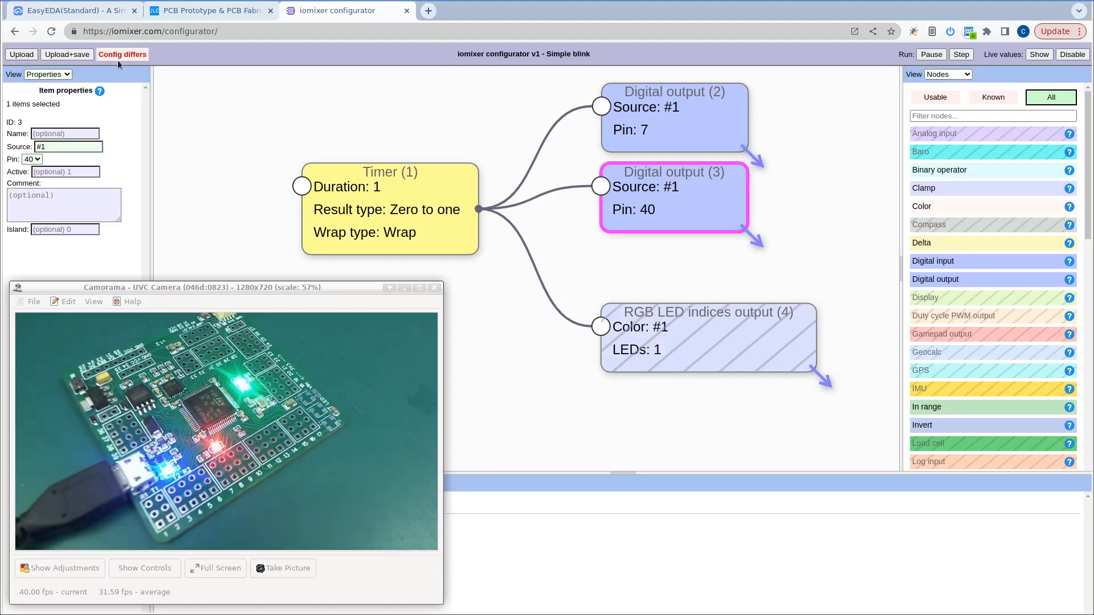
{"action": "left_click", "coordinate": [135, 58]}
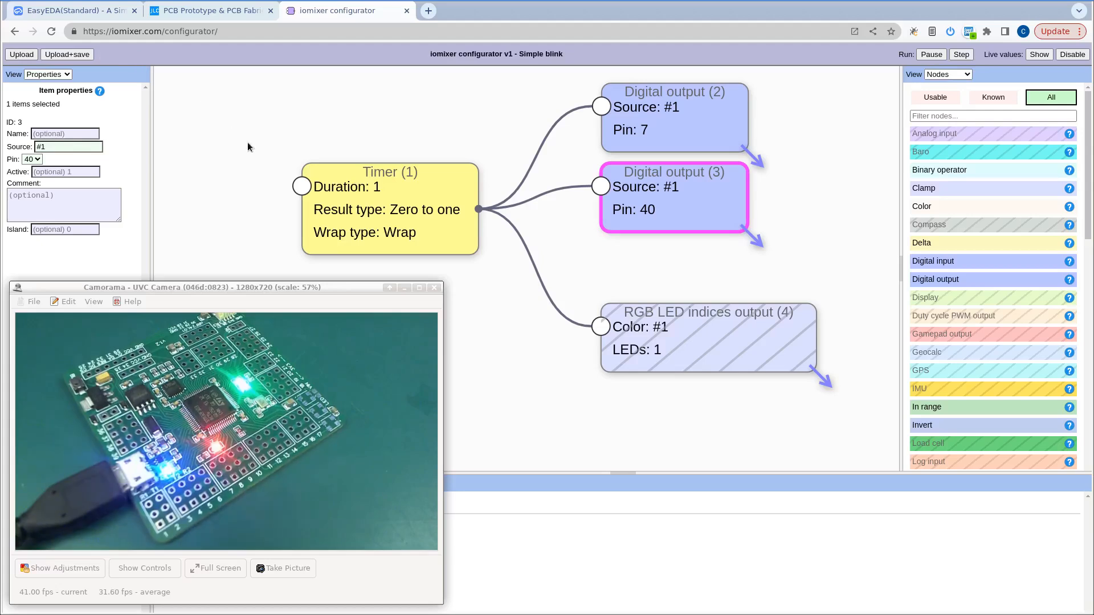
Match the nodes of the uploaded Simple blink configuration with the board's LEDs, selecting the RGB output, all nodes, and the digital outputs.
{"action": "left_click_drag", "start_coordinate": [706, 341], "coordinate": [701, 344]}
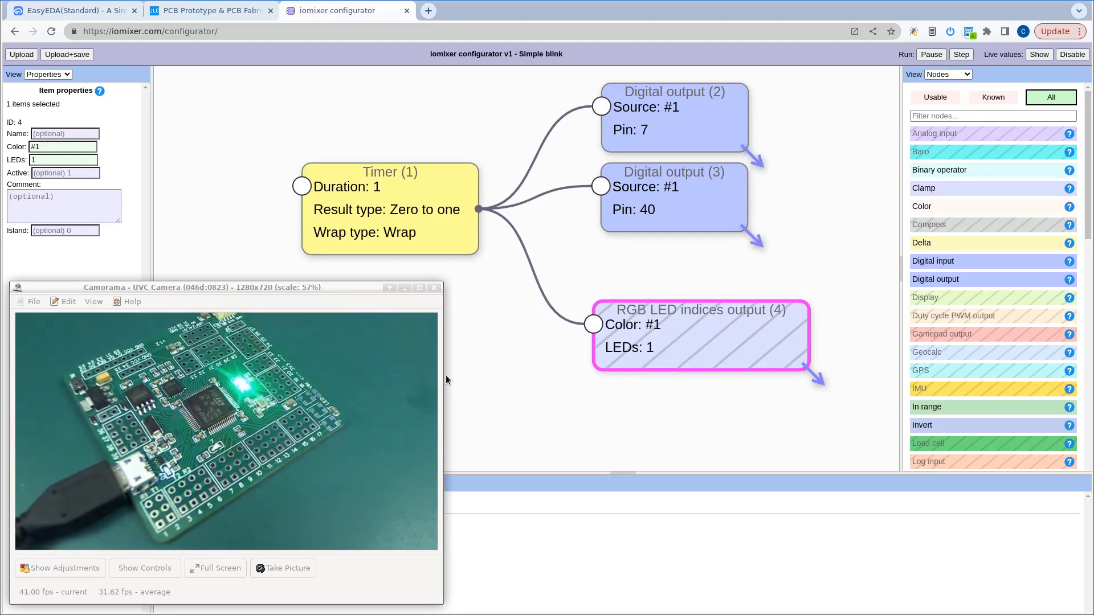
{"action": "left_click_drag", "start_coordinate": [282, 79], "coordinate": [836, 386]}
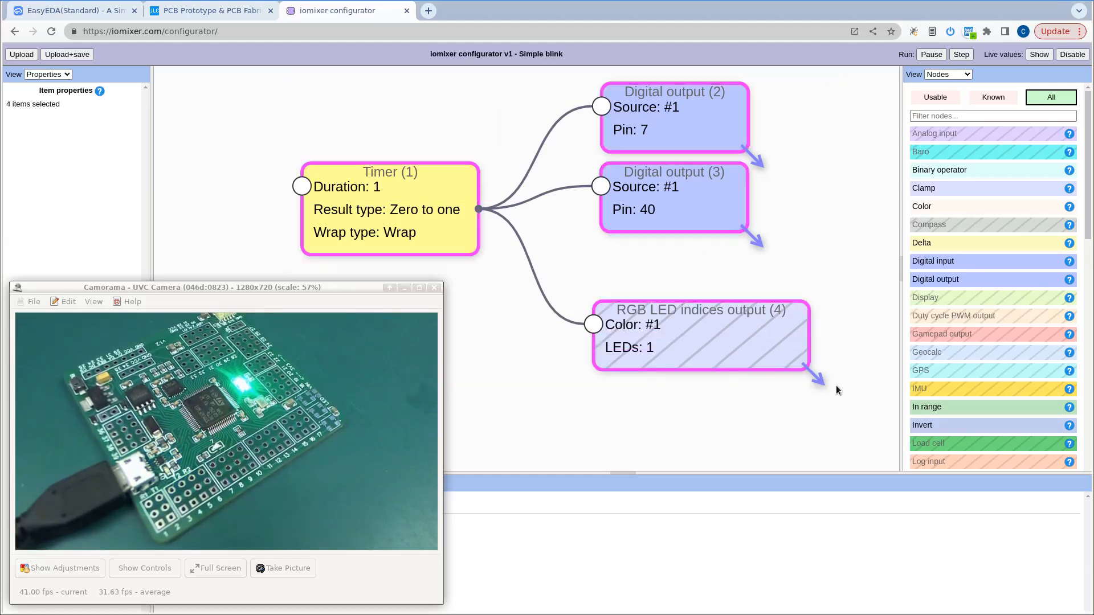
{"action": "left_click", "coordinate": [673, 275]}
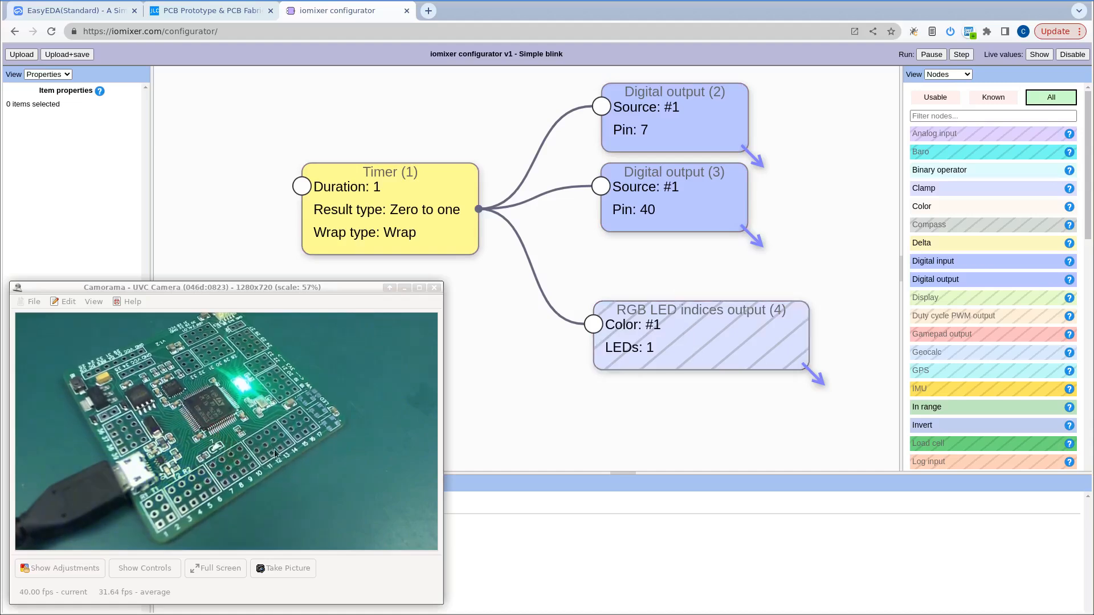
{"action": "left_click", "coordinate": [662, 125]}
{"action": "left_click", "coordinate": [653, 202]}
{"action": "left_click_drag", "start_coordinate": [653, 202], "coordinate": [655, 205]}
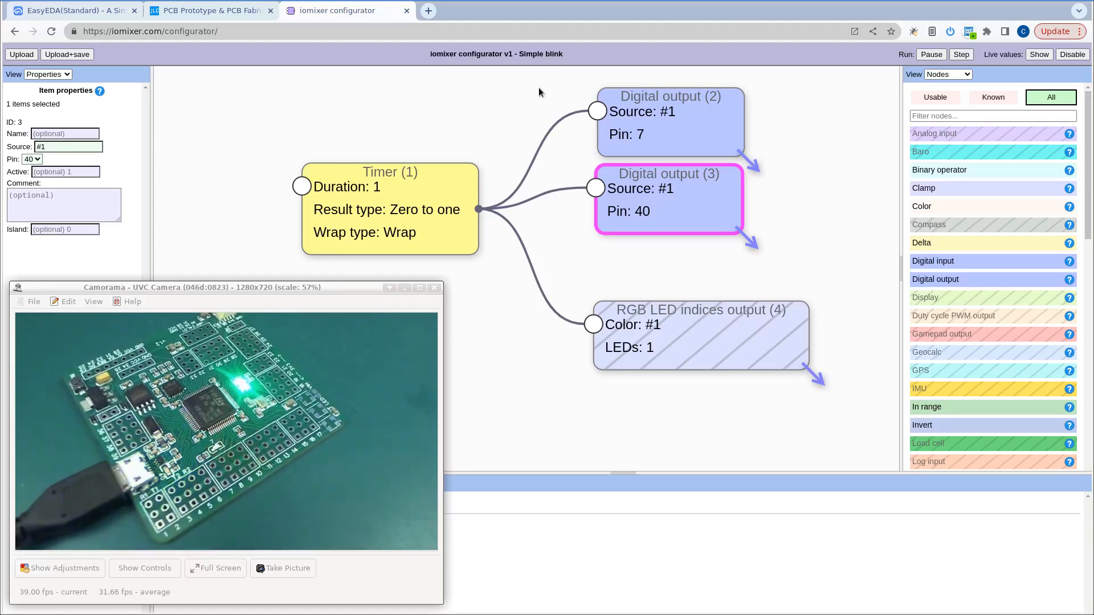
Move the Timer and RGB LED indices output nodes slightly up, and review the full node list for hatched types.
{"action": "left_click_drag", "start_coordinate": [424, 197], "coordinate": [419, 181]}
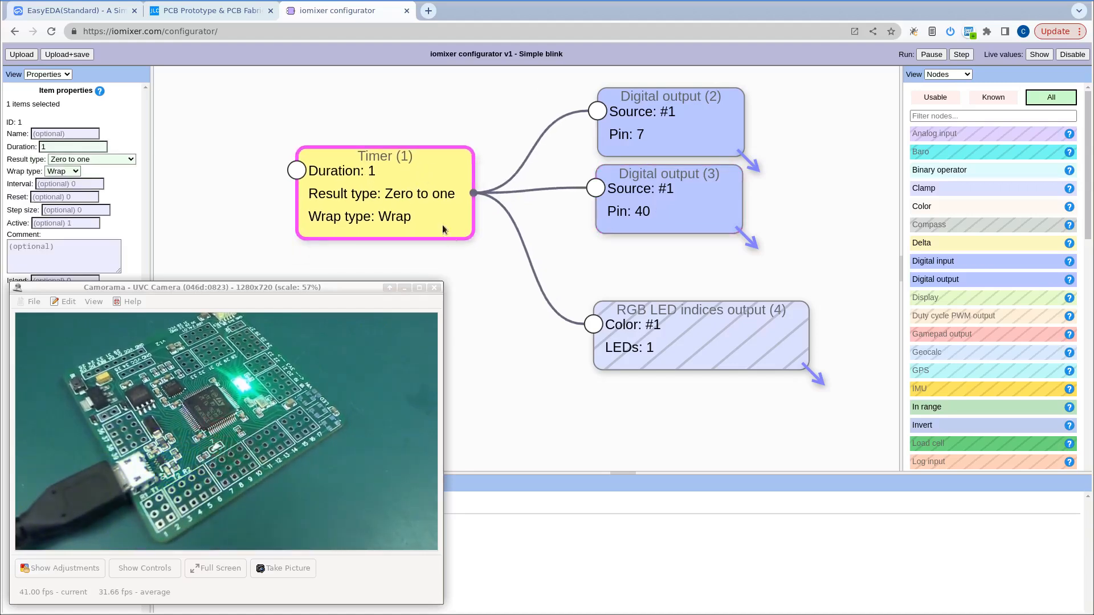
{"action": "left_click", "coordinate": [674, 340]}
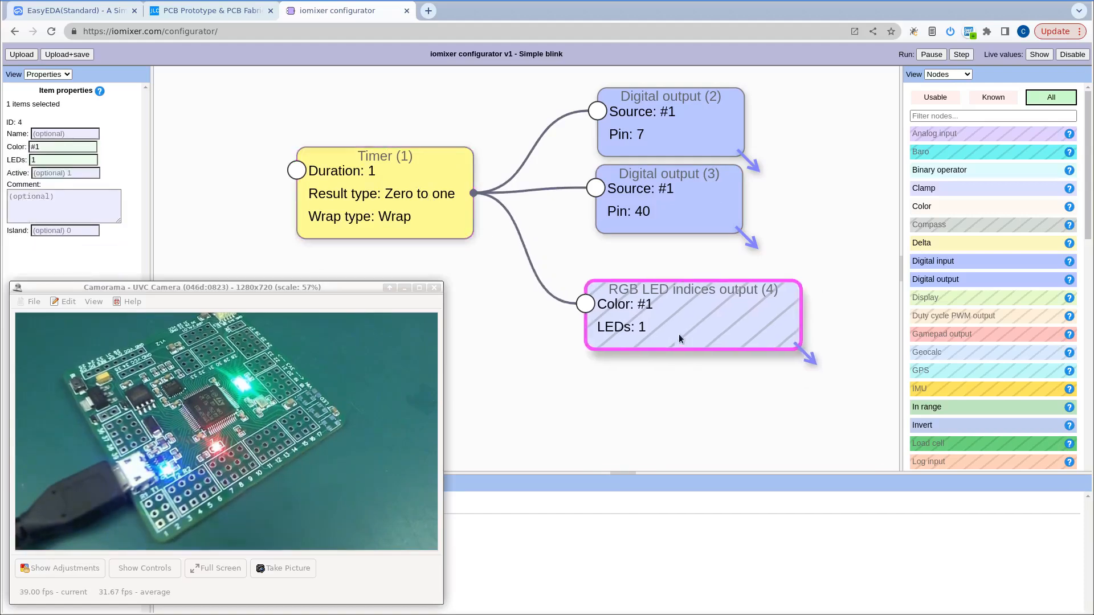
{"action": "scroll", "coordinate": [945, 224], "scroll_direction": "down", "scroll_amount": 5}
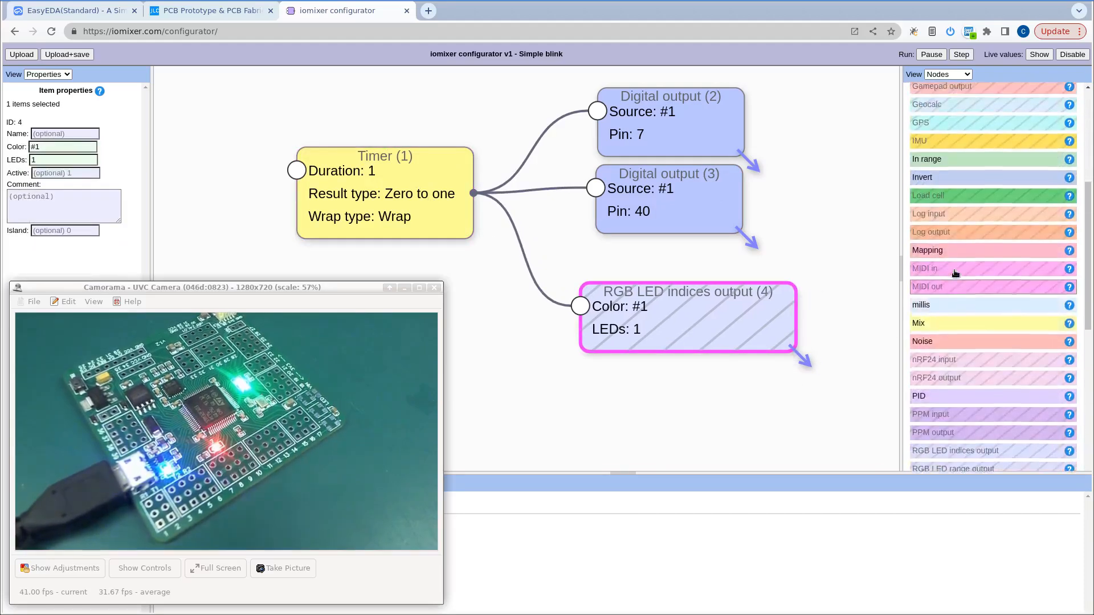
{"action": "scroll", "coordinate": [945, 224], "scroll_direction": "up", "scroll_amount": 5}
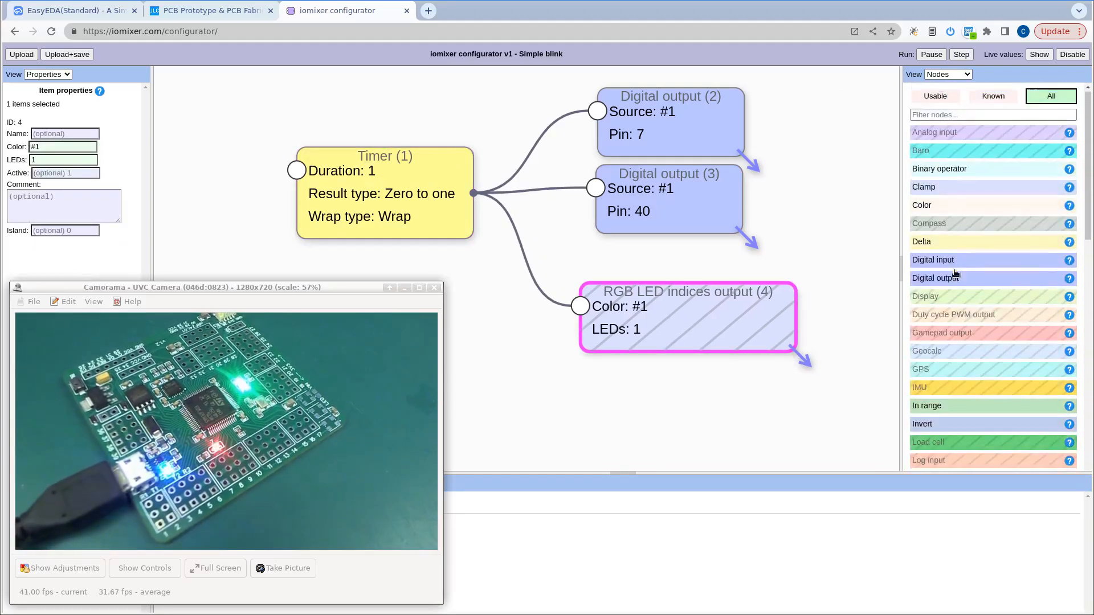
Show the Firmware view and activate the connected iomixer v0.1.1 board on /dev/ttyACM0, refreshing the activation information.
{"action": "left_click", "coordinate": [946, 75]}
{"action": "left_click", "coordinate": [944, 152]}
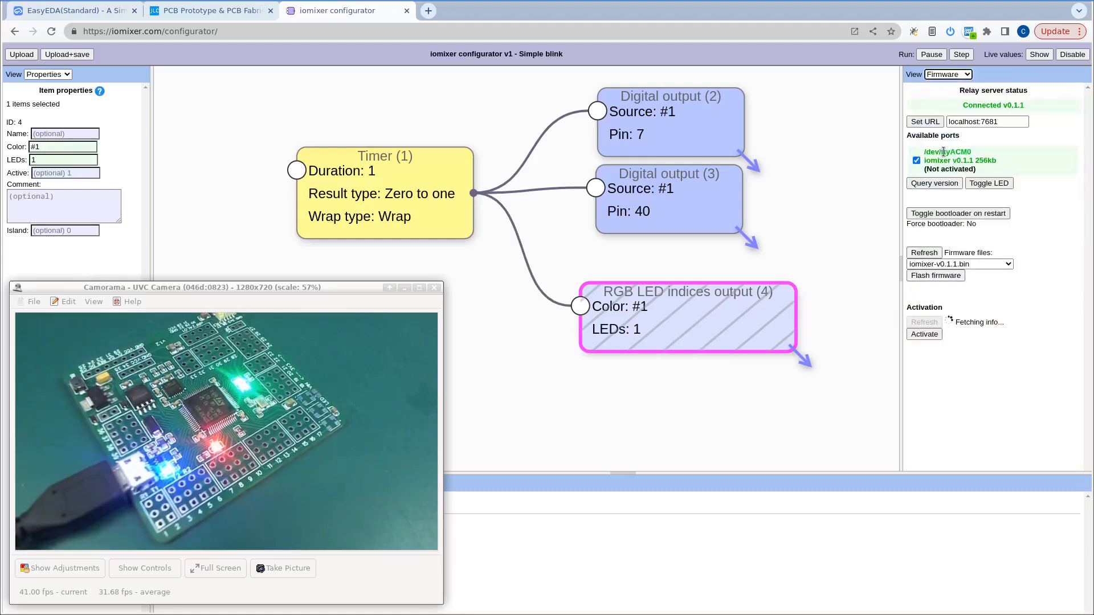
{"action": "left_click", "coordinate": [948, 75]}
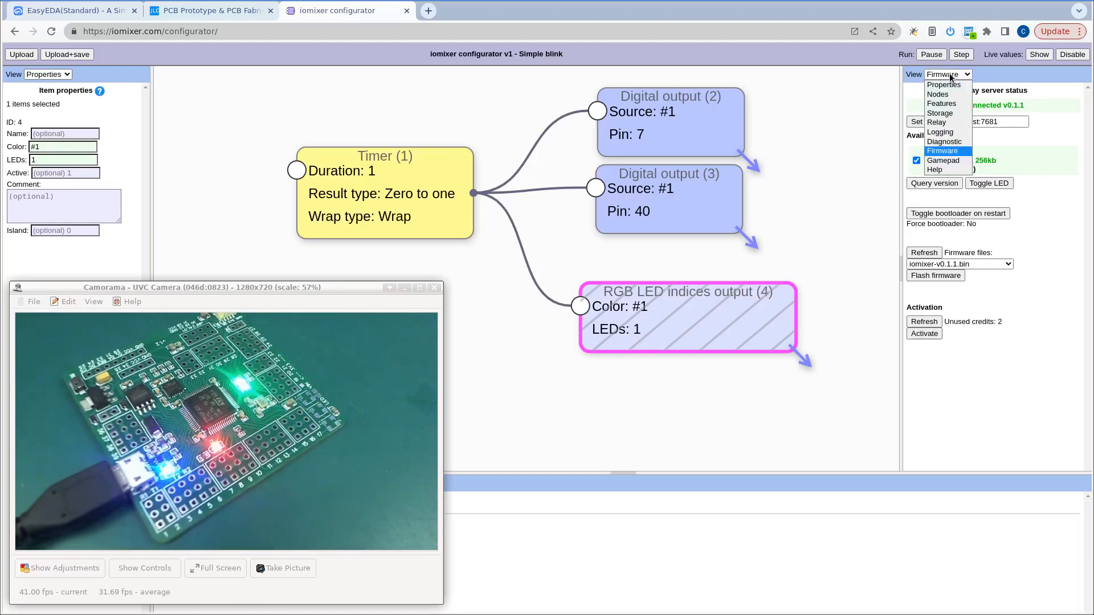
{"action": "left_click", "coordinate": [946, 75]}
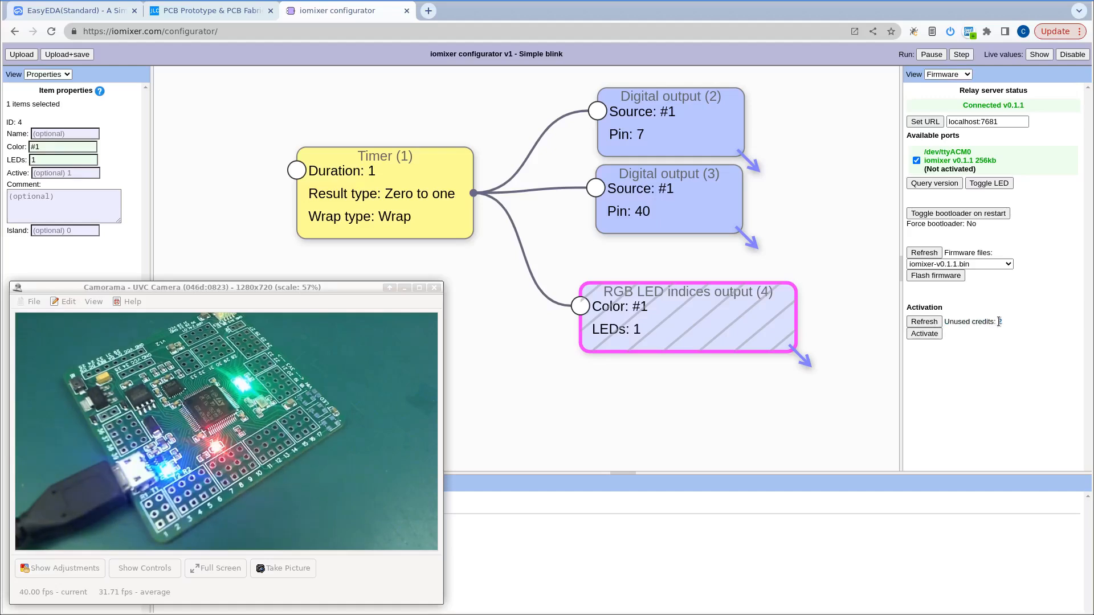
{"action": "left_click", "coordinate": [929, 323]}
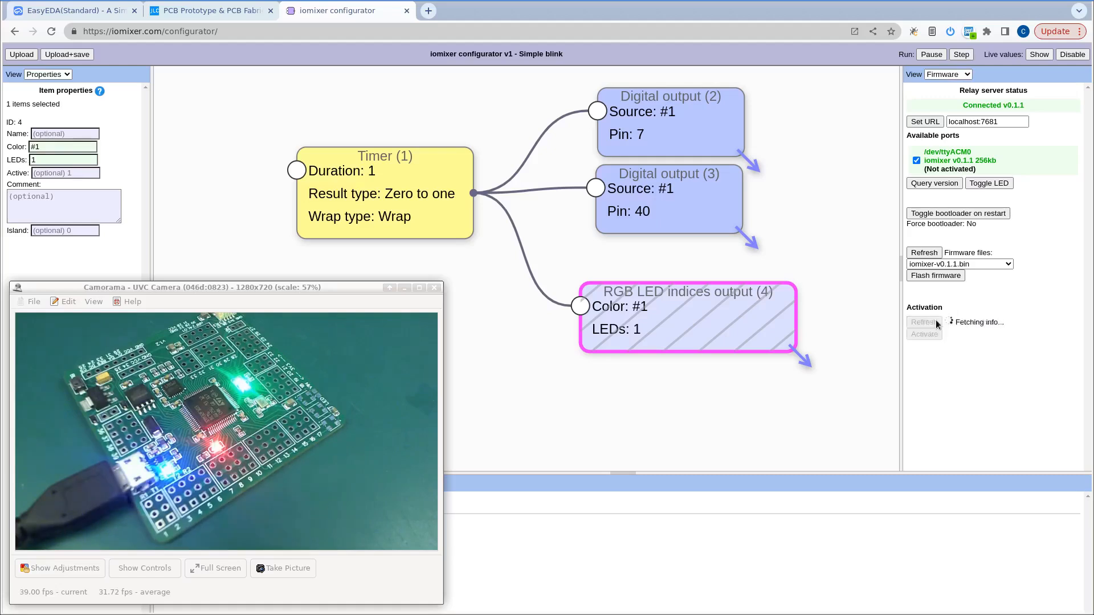
{"action": "left_click", "coordinate": [930, 323]}
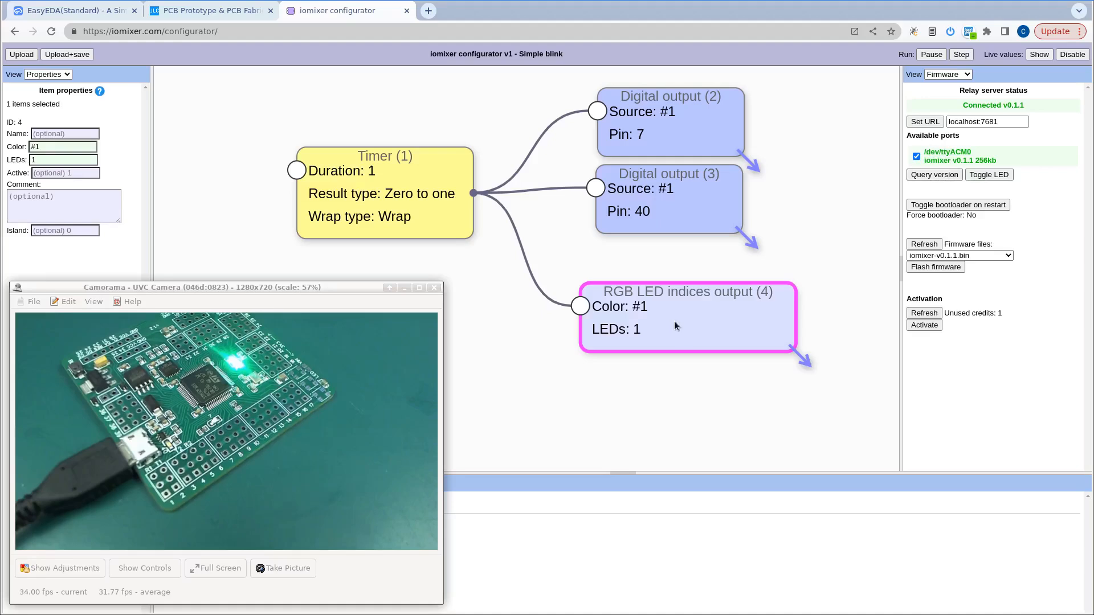
Shift the RGB LED indices output node slightly away from the Timer and upload the configuration to the activated board.
{"action": "left_click_drag", "start_coordinate": [672, 320], "coordinate": [680, 318]}
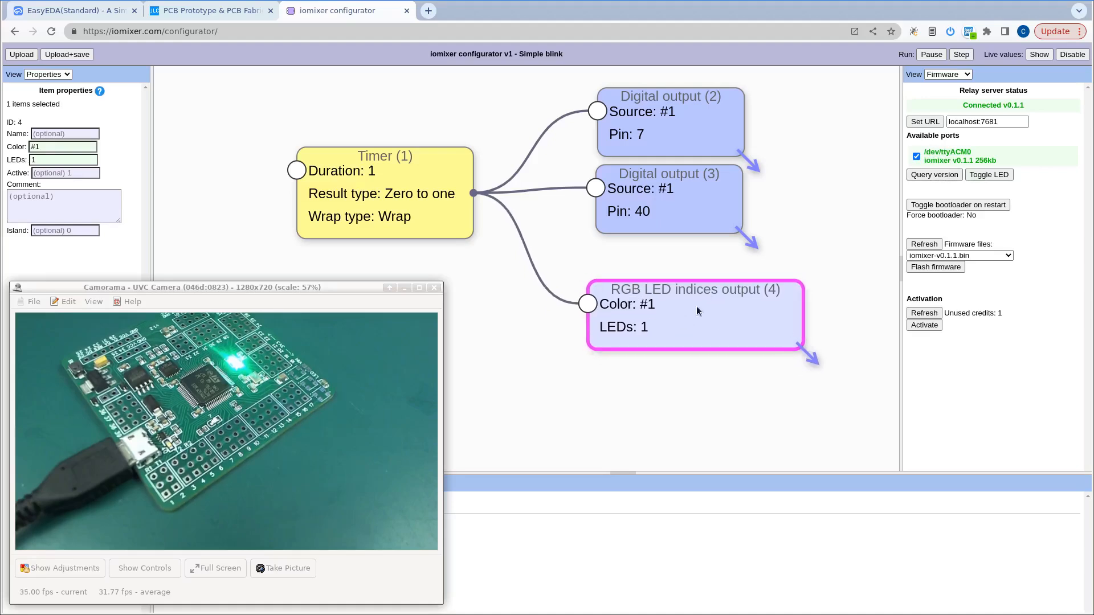
{"action": "mouse_move", "coordinate": [665, 322]}
{"action": "left_mouse_down"}
{"action": "mouse_move", "coordinate": [676, 319]}
{"action": "mouse_move", "coordinate": [669, 327]}
{"action": "left_mouse_up"}
{"action": "left_click", "coordinate": [16, 56]}
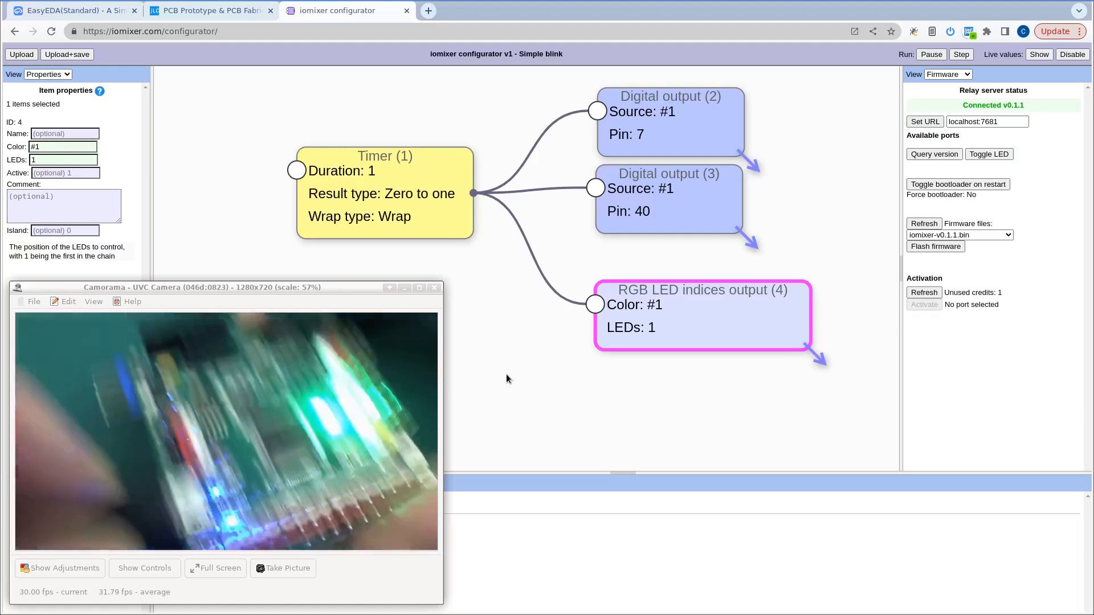
{"action": "left_click", "coordinate": [17, 56]}
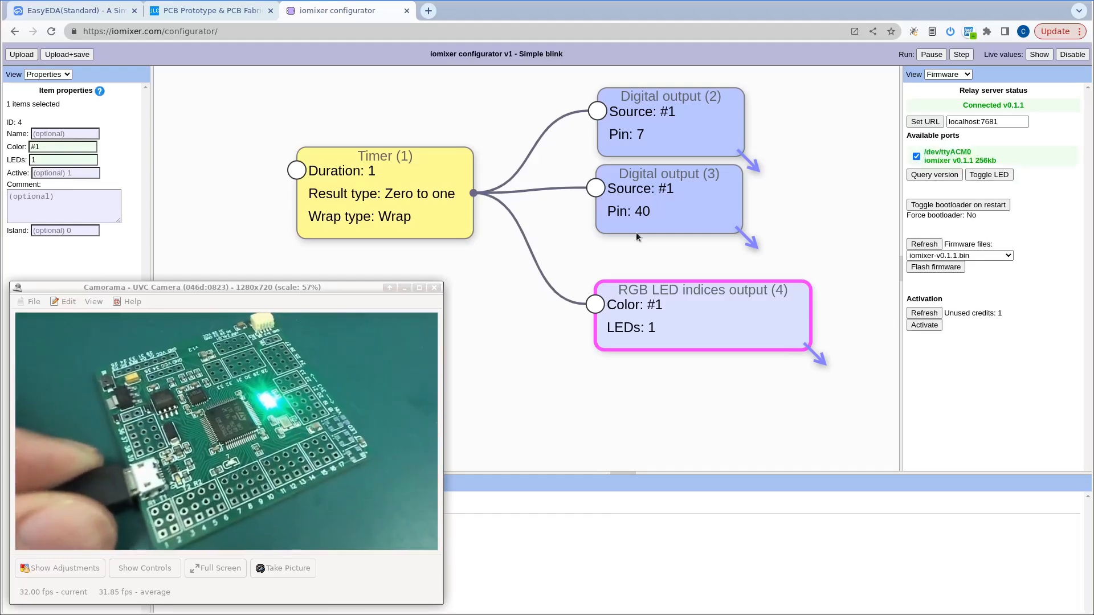
Add two IMU nodes from the Nodes view near the RGB LED indices output, setting the second one's field to Roll angle.
{"action": "left_click", "coordinate": [947, 75]}
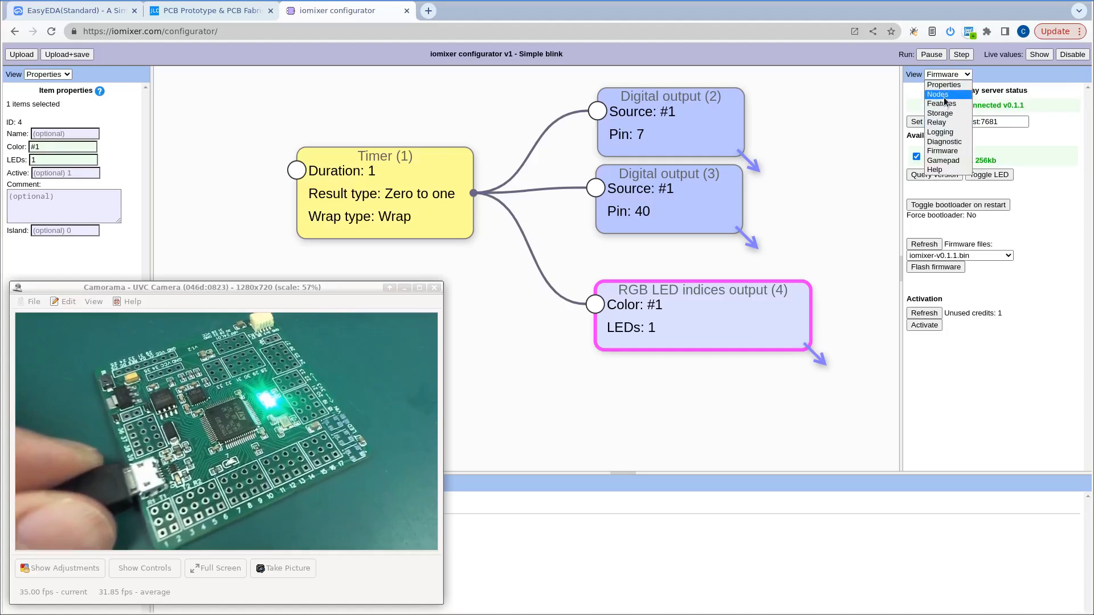
{"action": "left_click", "coordinate": [943, 96]}
{"action": "scroll", "coordinate": [952, 326], "scroll_direction": "down", "scroll_amount": 1}
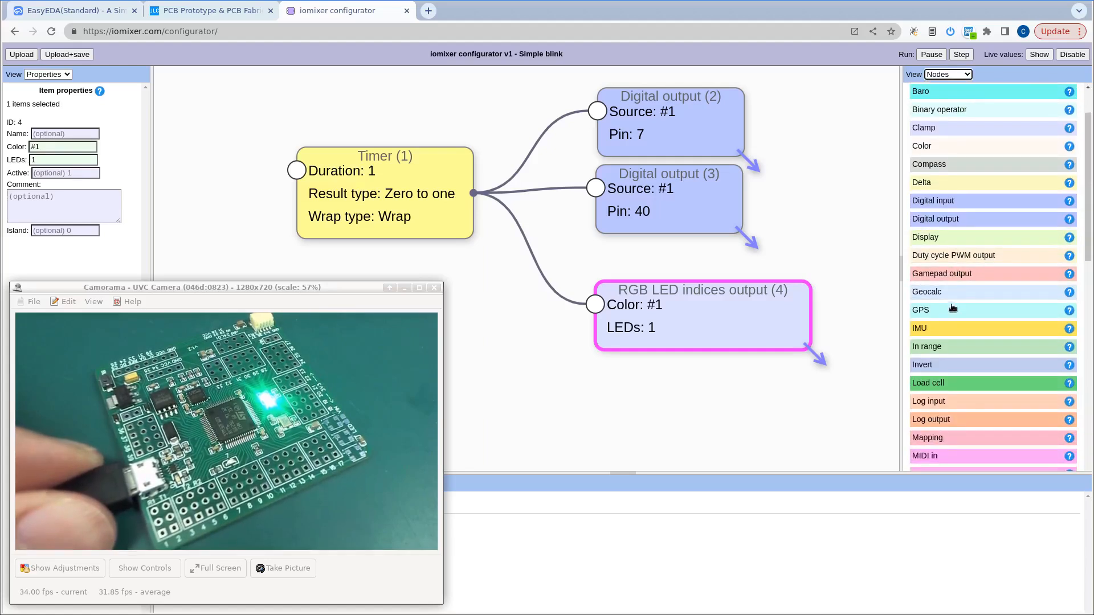
{"action": "left_click_drag", "start_coordinate": [952, 325], "coordinate": [572, 377]}
{"action": "left_click", "coordinate": [939, 332]}
{"action": "left_click_drag", "start_coordinate": [538, 280], "coordinate": [736, 404]}
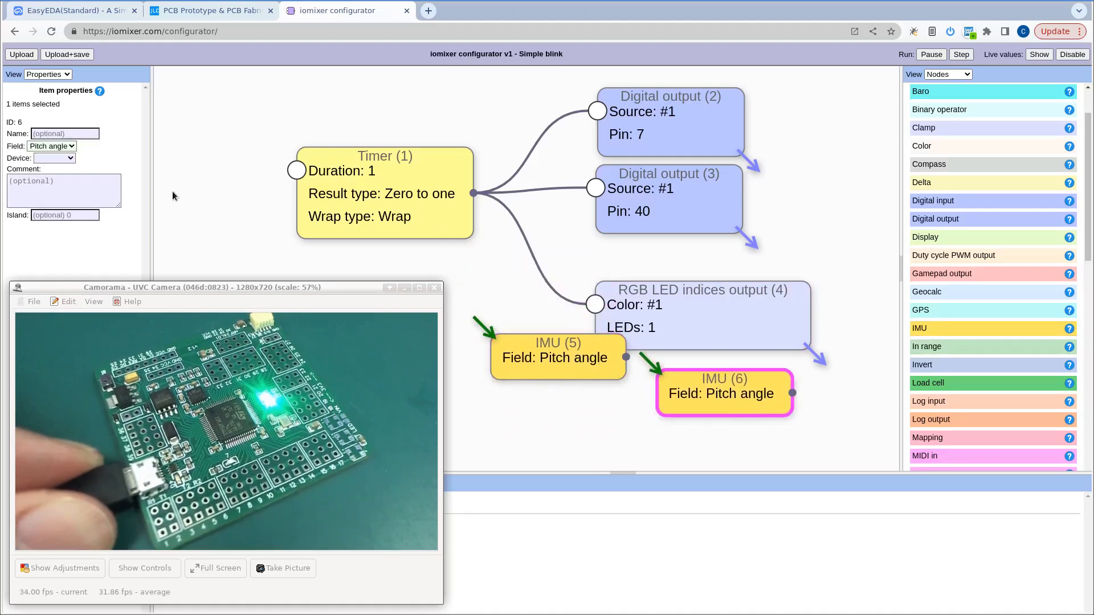
{"action": "left_click", "coordinate": [52, 146]}
{"action": "left_click", "coordinate": [53, 171]}
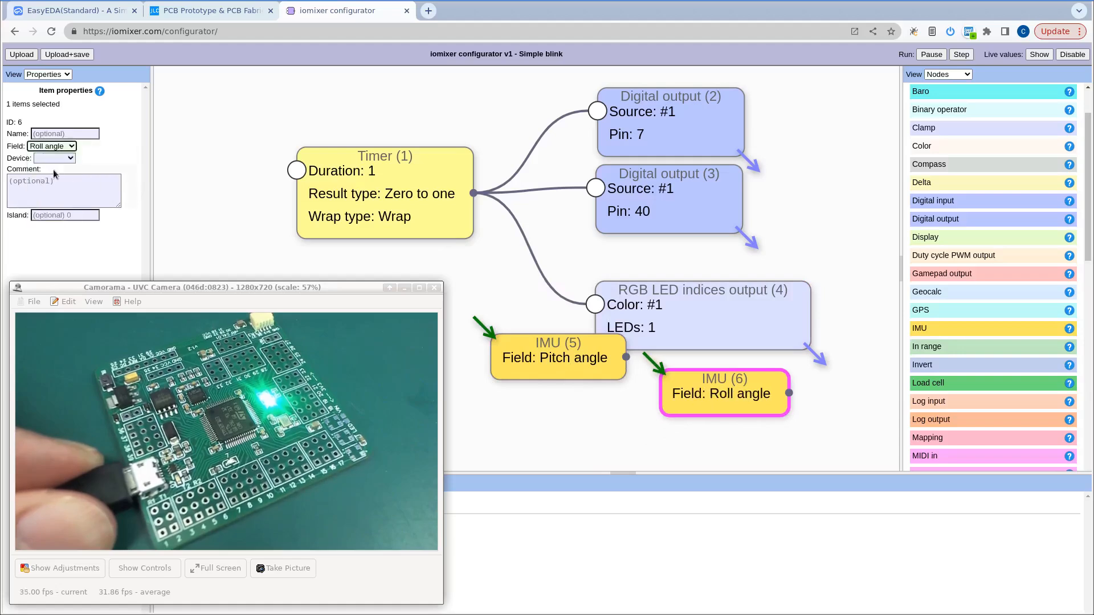
Upload the configuration with the IMU nodes to the board and show the live values.
{"action": "left_click", "coordinate": [28, 57]}
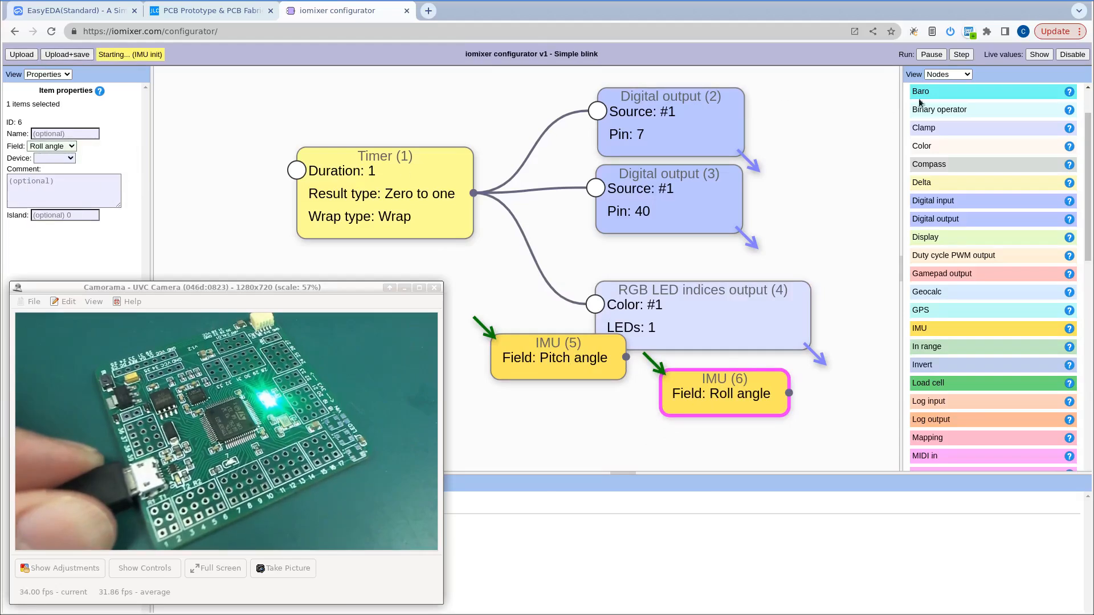
{"action": "left_click", "coordinate": [1039, 55]}
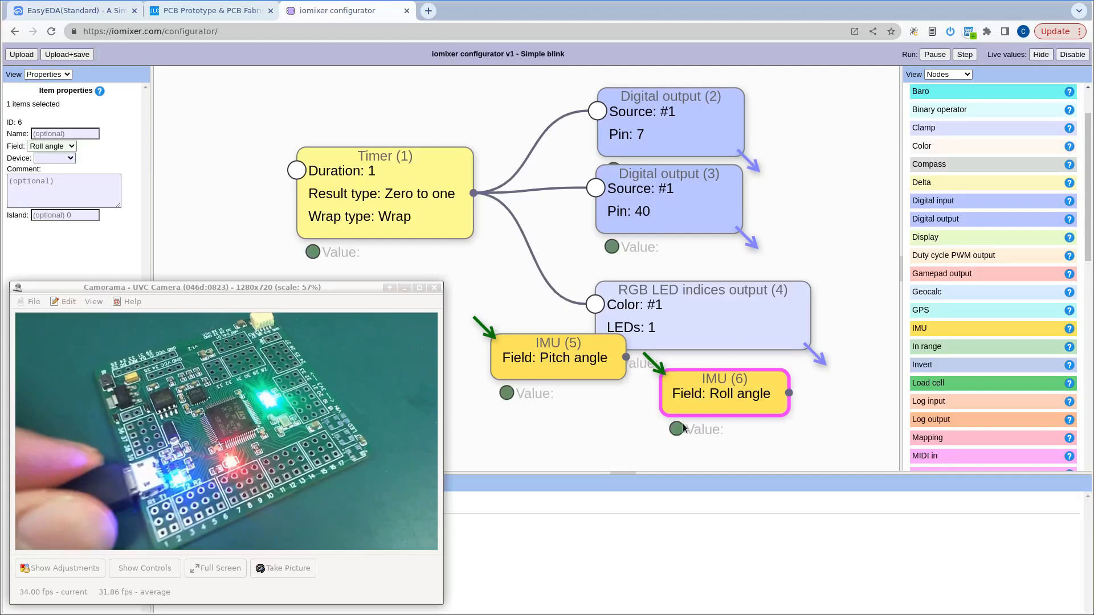